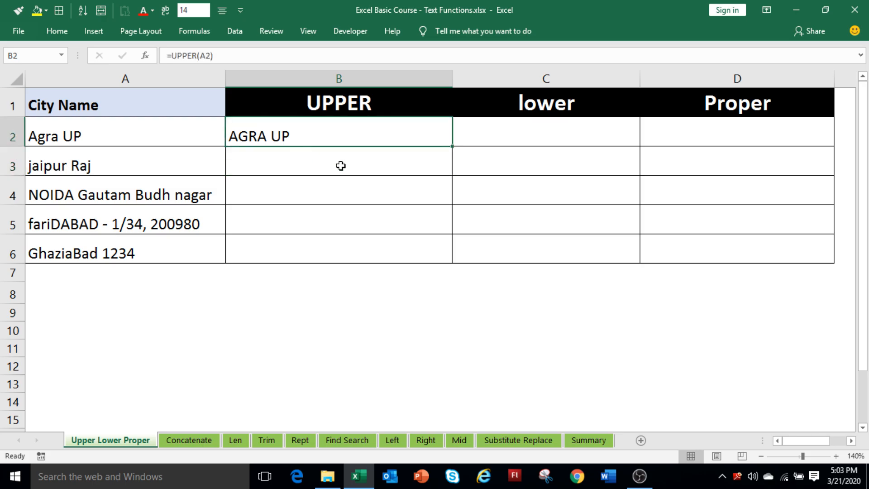
# Step: Copy the UPPER formula from B2 into cells B3 through B6
pyautogui.hotkey('ctrl', 'c')
pyautogui.press('Down')
pyautogui.hotkey('shift', 'Down')
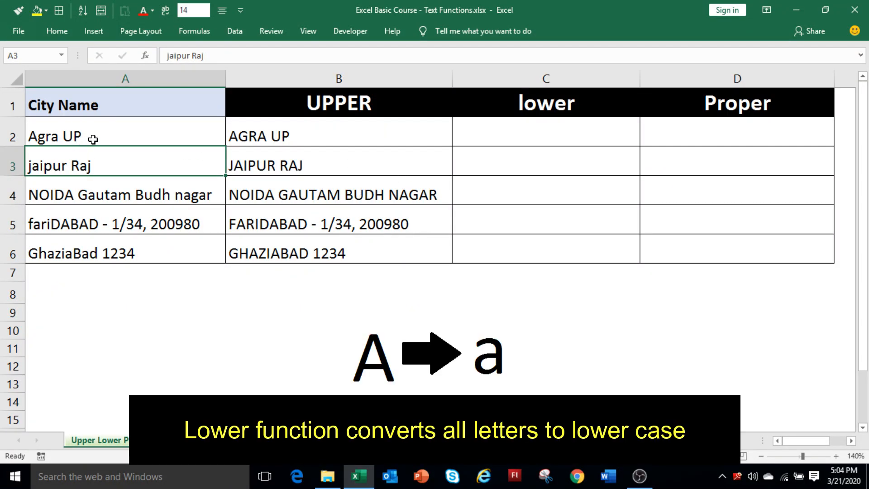
# Step: Enter the formula =lower(A2) in cell C2 to convert the first city name to lower case
pyautogui.click(501, 132)
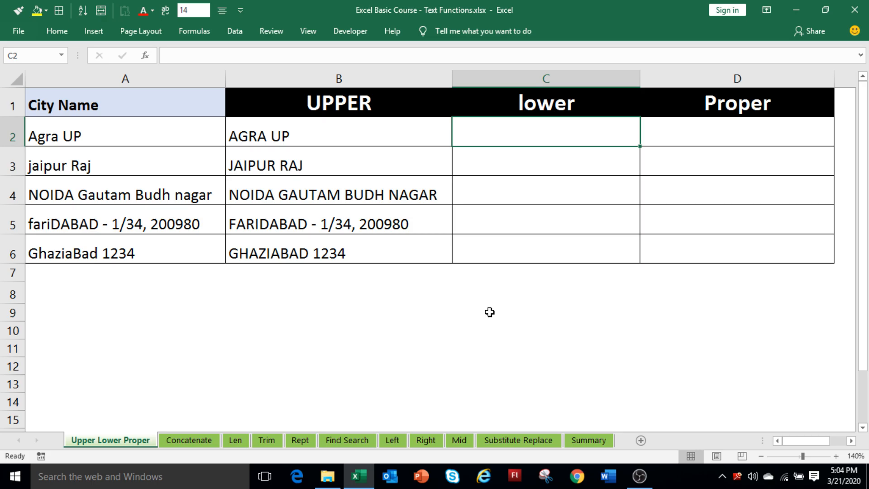
pyautogui.write('=lower(')
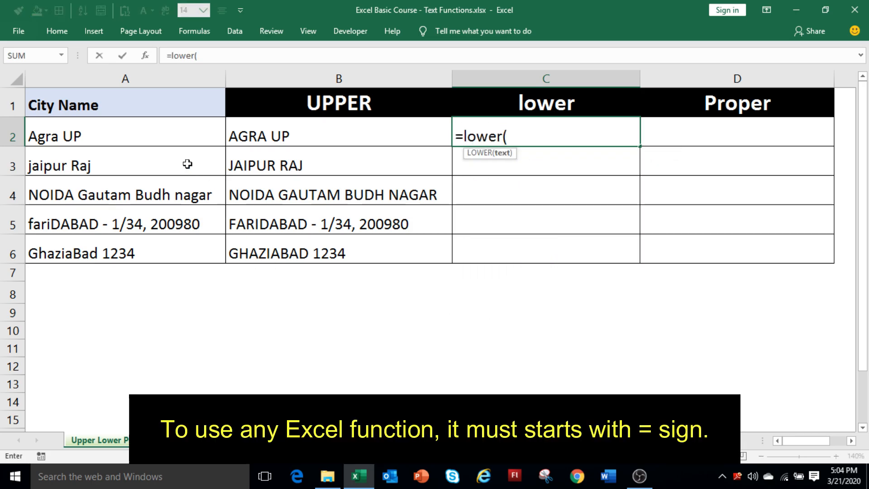
pyautogui.click(151, 138)
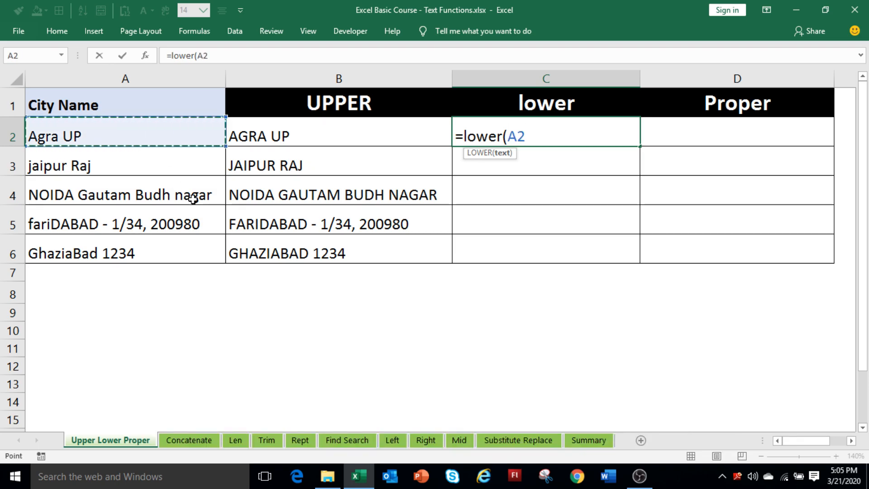
pyautogui.write(')')
pyautogui.press('Return')
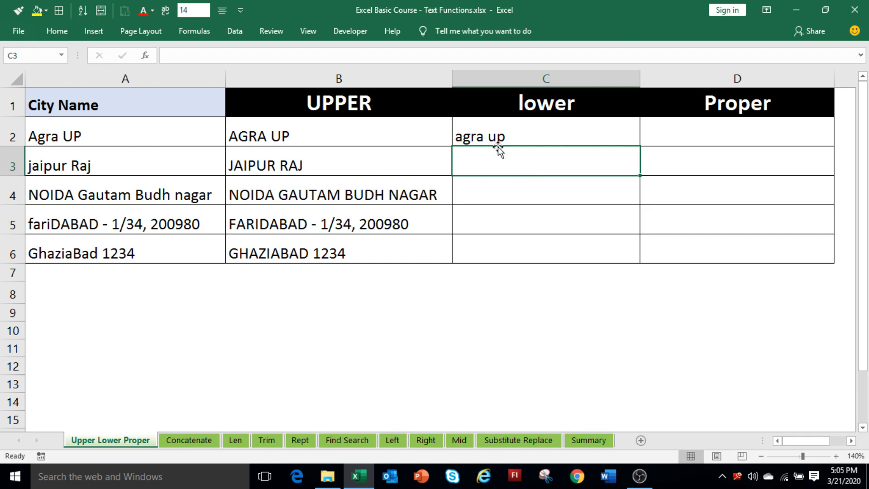
# Step: Copy the LOWER formula from C2 into cells C3 through C6
pyautogui.click(521, 135)
pyautogui.hotkey('ctrl', 'c')
pyautogui.press('Down')
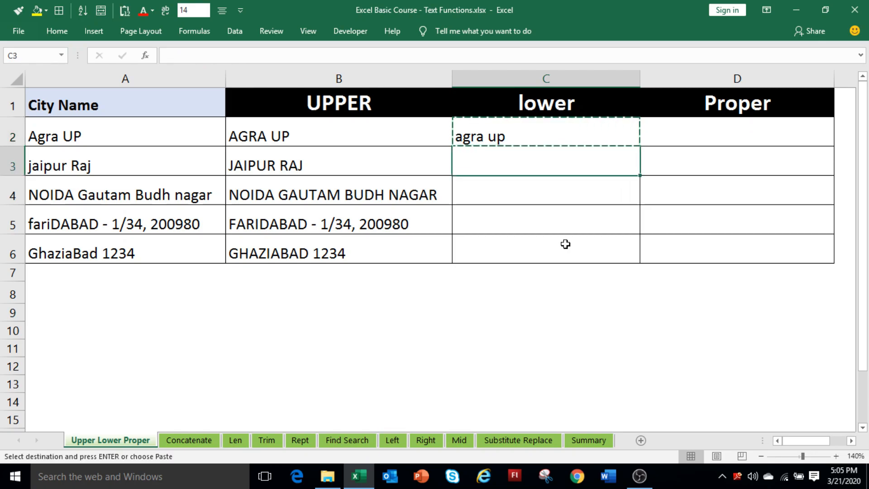
pyautogui.hotkey('shift', 'Down')
pyautogui.hotkey('shift', 'Down')
pyautogui.hotkey('shift', 'Down')
pyautogui.press('Return')
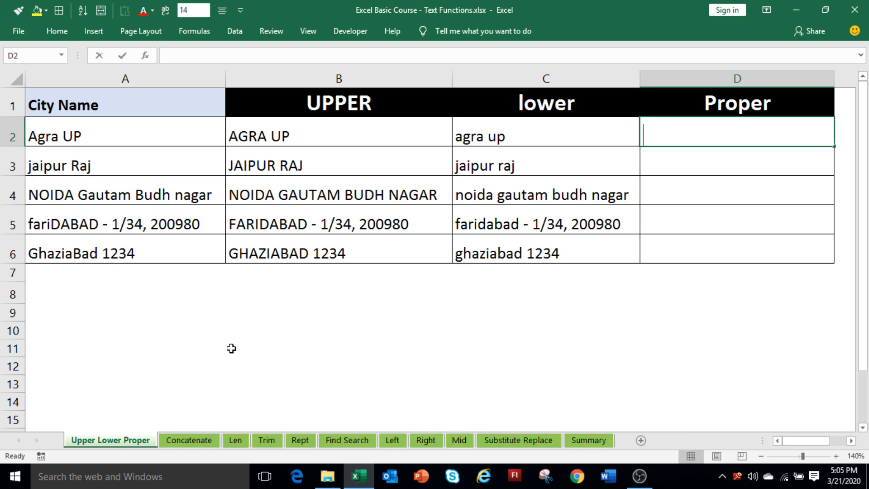
# Step: Enter the formula =Proper(A2) in cell D2 to convert the first city name to proper case
pyautogui.write('=Proper(')
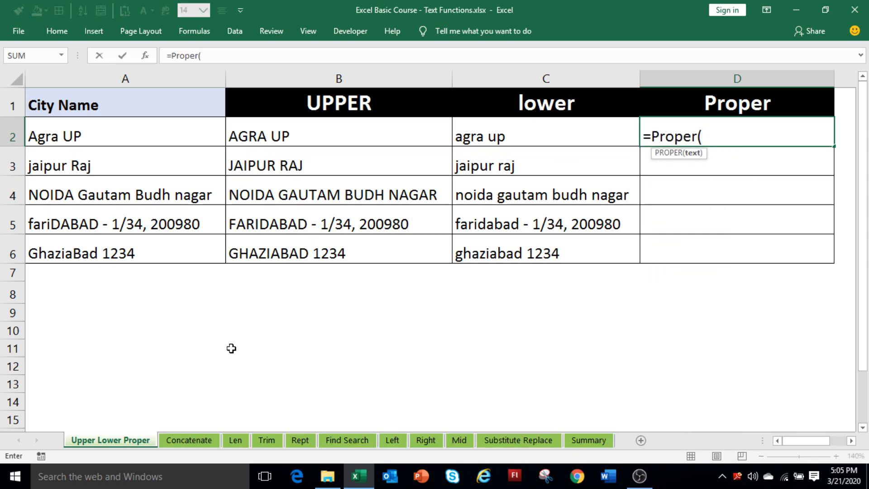
pyautogui.click(94, 140)
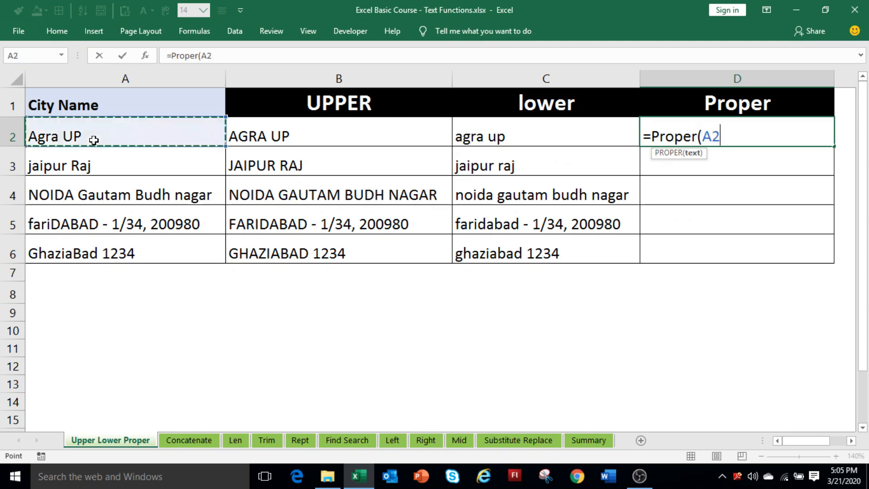
pyautogui.write(')')
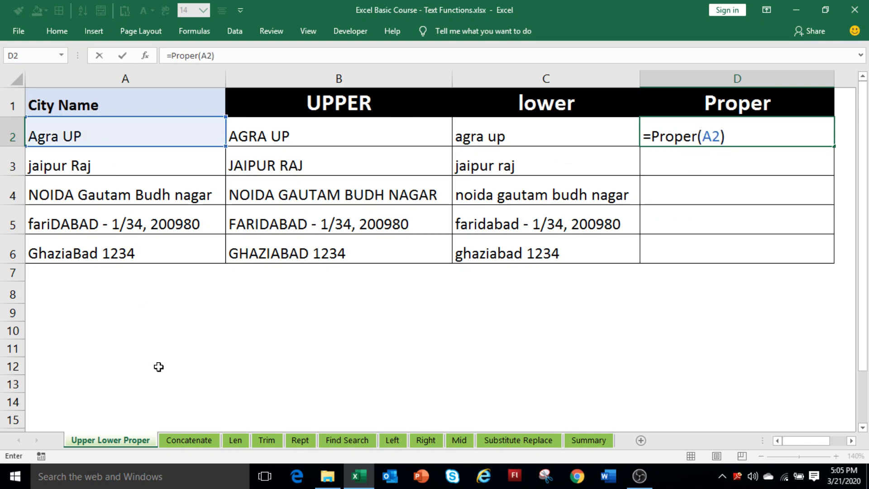
pyautogui.press('Return')
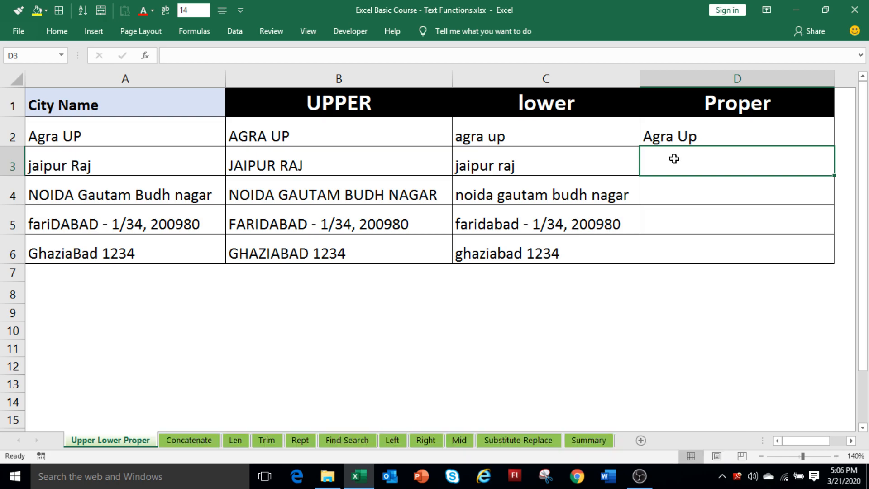
# Step: Copy the PROPER formula from D2 into cells D3 through D6
pyautogui.press('Up')
pyautogui.hotkey('ctrl', 'c')
pyautogui.press('Down')
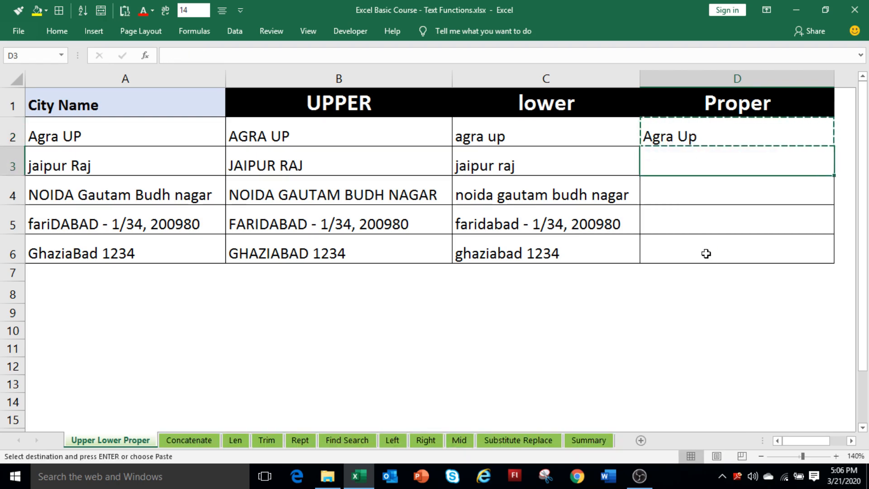
pyautogui.hotkey('shift', 'Down')
pyautogui.hotkey('shift', 'Down')
pyautogui.hotkey('shift', 'Down')
pyautogui.hotkey('ctrl', 'v')
pyautogui.press('Escape')
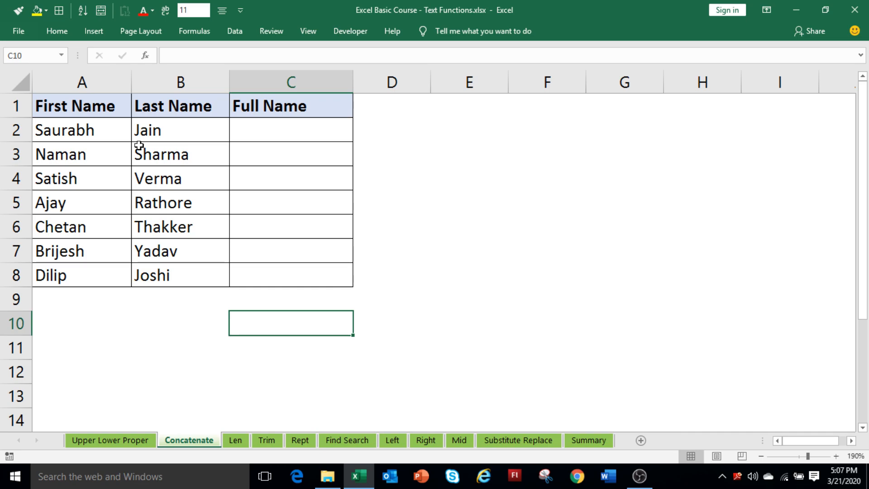
# Step: Enter =concatenate(A2,B2) in cell C2 under Full Name to join the first and last names without a separator
pyautogui.click(254, 132)
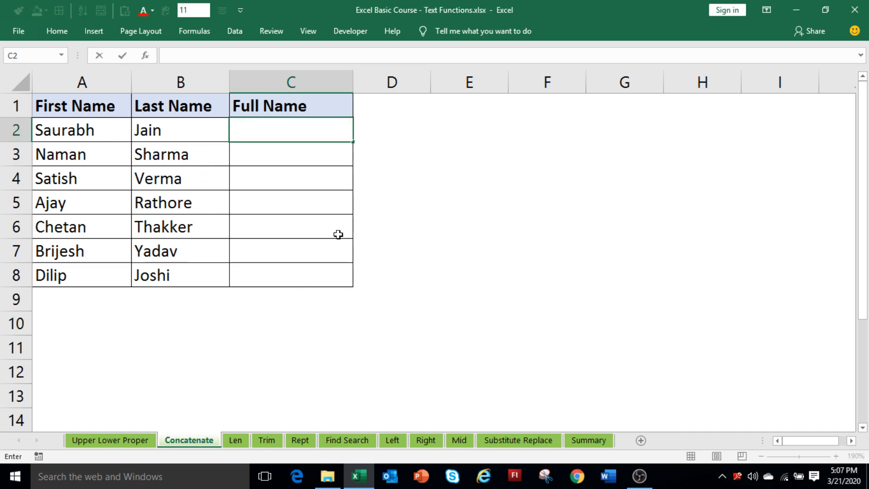
pyautogui.click(538, 230)
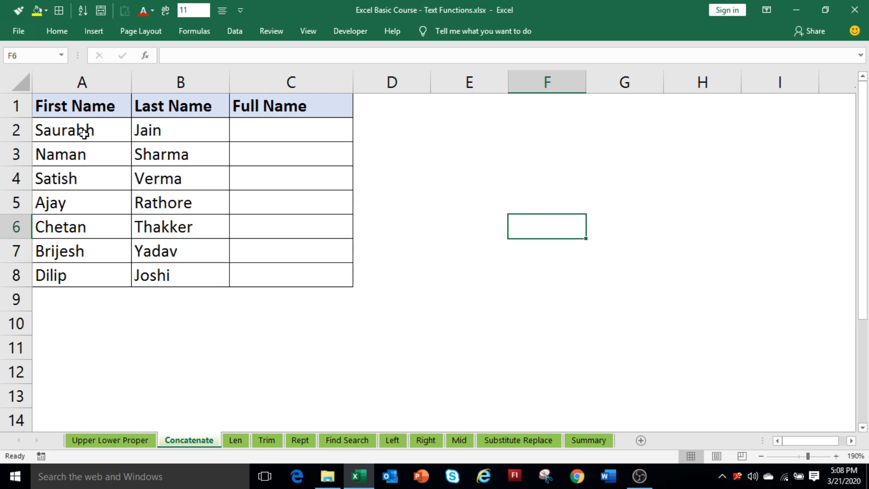
pyautogui.click(254, 132)
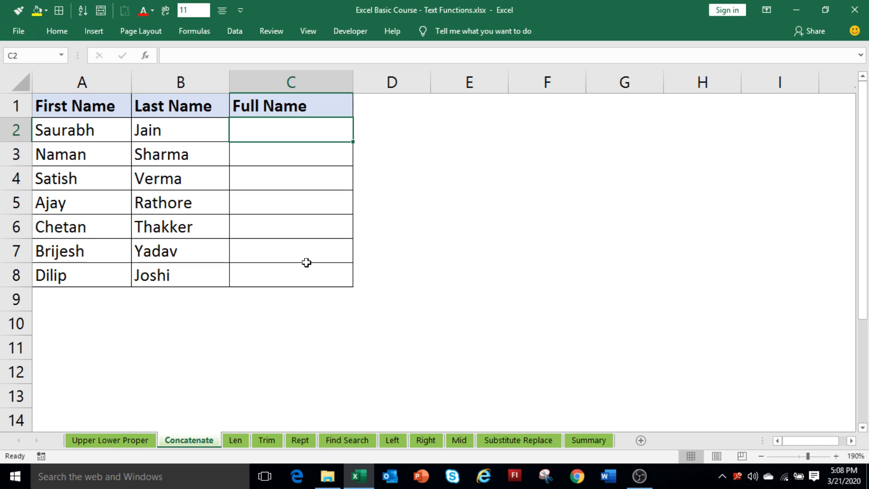
pyautogui.write('=concatenate(')
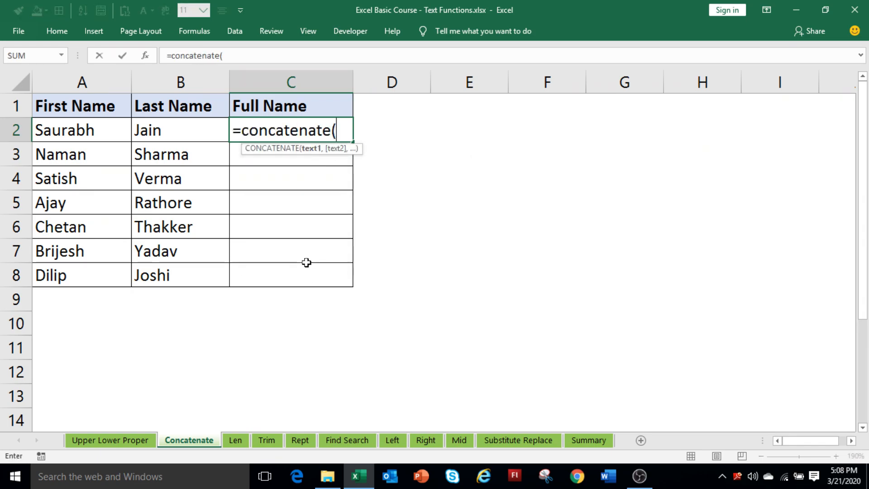
pyautogui.click(112, 135)
pyautogui.write(',')
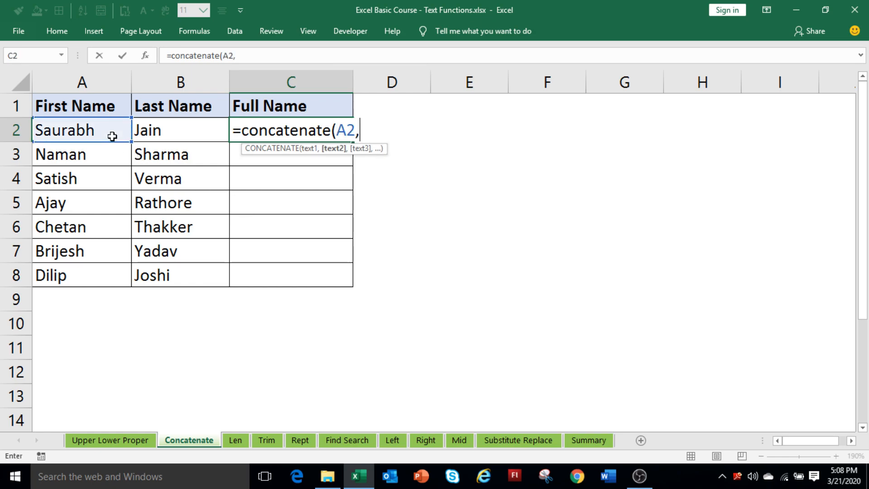
pyautogui.click(167, 131)
pyautogui.write(')')
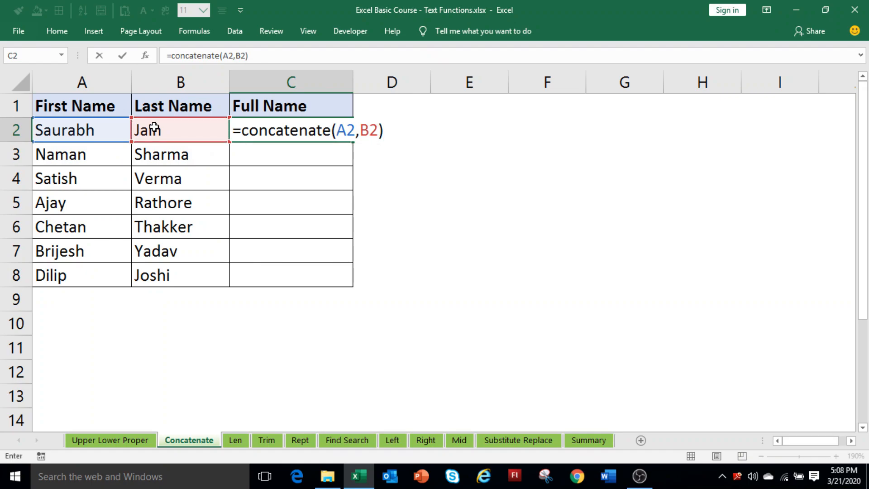
pyautogui.press('Return')
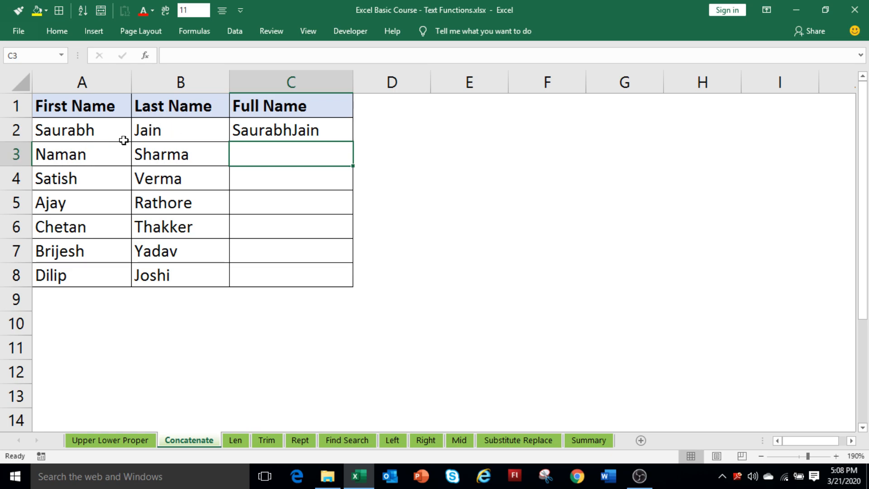
# Step: Replace the Full Name formula in C2 with =CONCATENATE(A2," ",B2) so a space separates the two names
pyautogui.click(267, 133)
pyautogui.write('=')
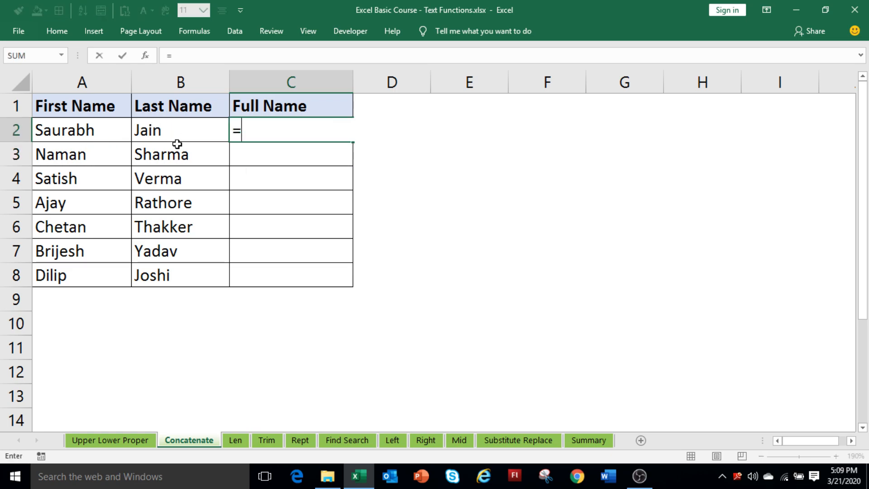
pyautogui.write('conc')
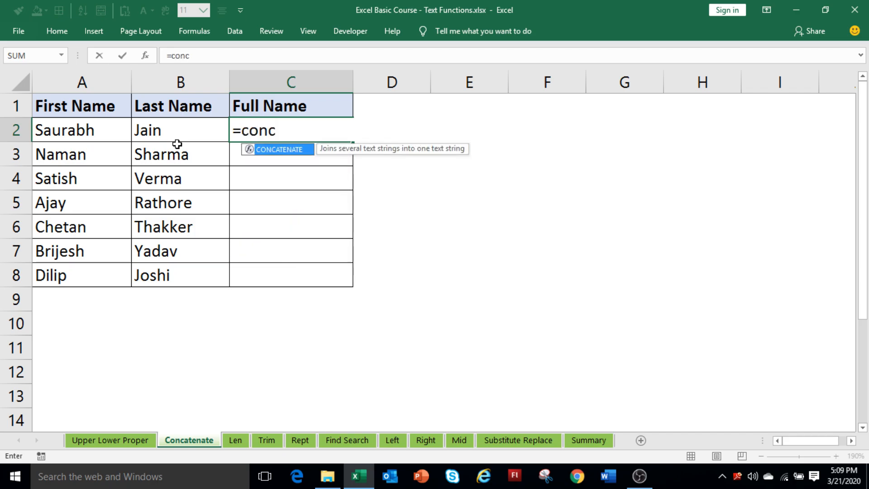
pyautogui.press('Tab')
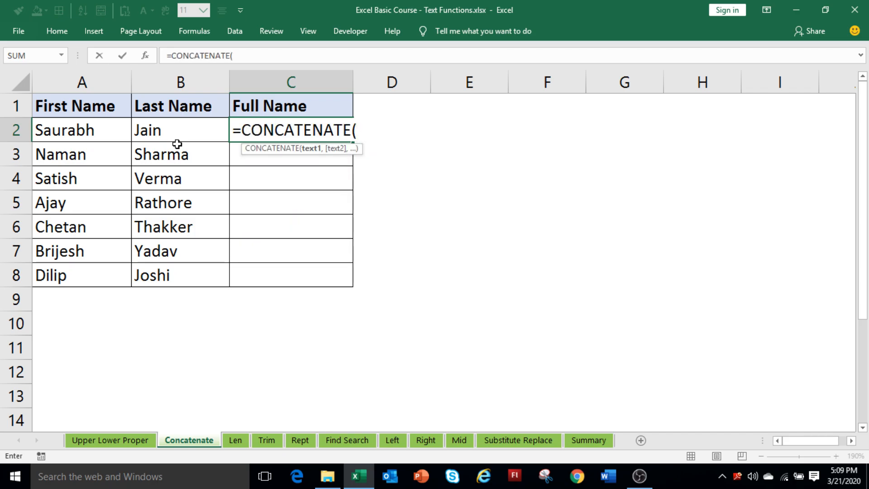
pyautogui.click(112, 136)
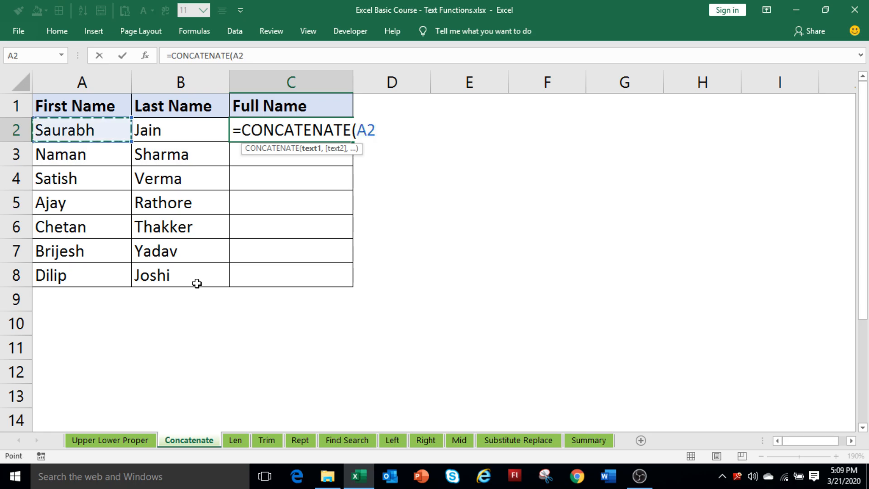
pyautogui.write(',')
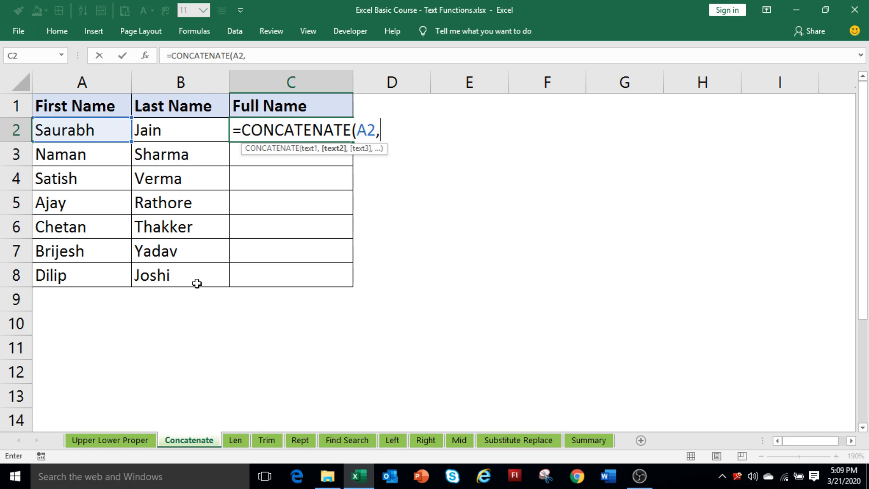
pyautogui.write('" ",')
pyautogui.press('Left')
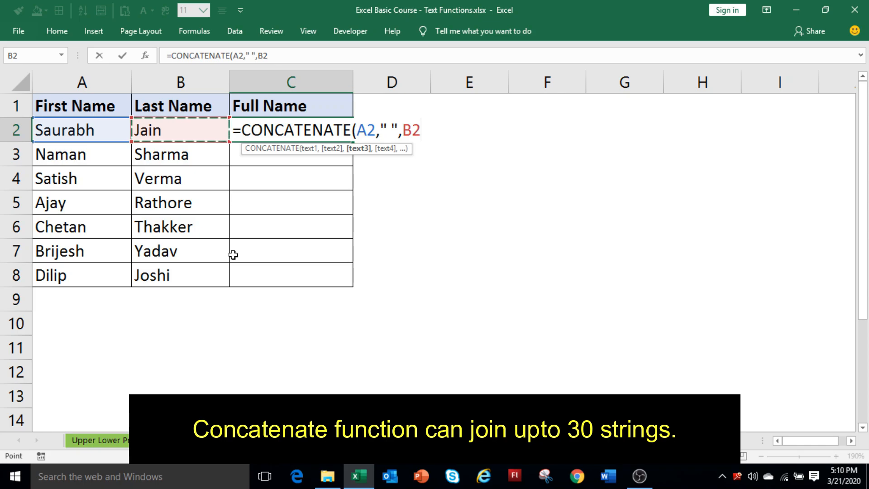
pyautogui.write(')')
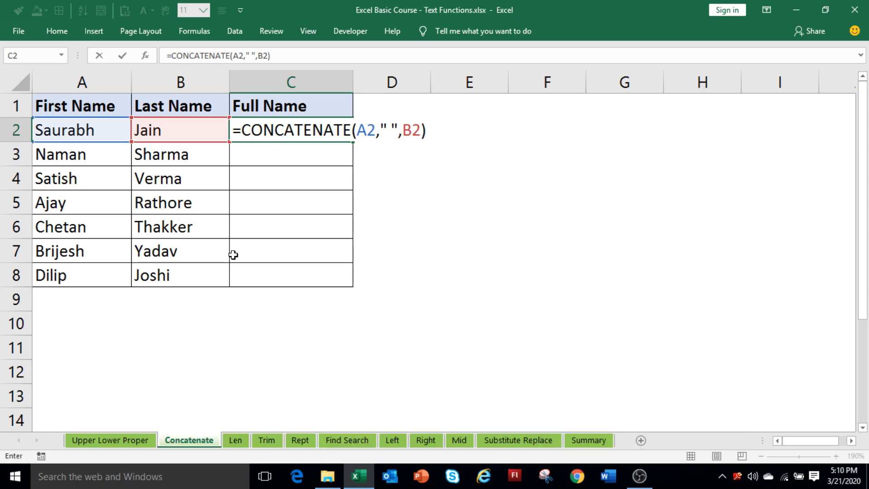
pyautogui.press('Return')
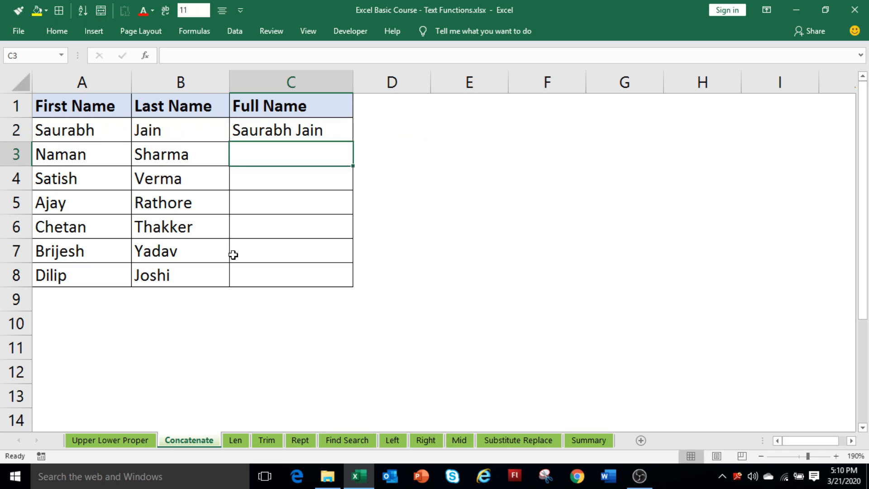
# Step: Copy the CONCATENATE formula from C2 down the rest of the Full Name column, C3 through C8
pyautogui.press('Up')
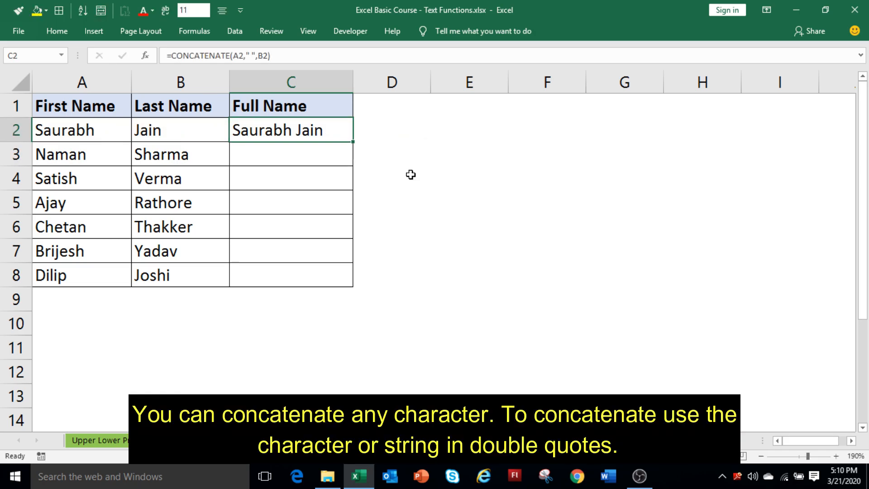
pyautogui.hotkey('ctrl', 'c')
pyautogui.press('Down')
pyautogui.hotkey('shift', 'Down')
pyautogui.hotkey('shift', 'Down')
pyautogui.hotkey('shift', 'Down')
pyautogui.hotkey('shift', 'Down')
pyautogui.hotkey('shift', 'Down')
pyautogui.hotkey('ctrl', 'v')
pyautogui.click(418, 278)
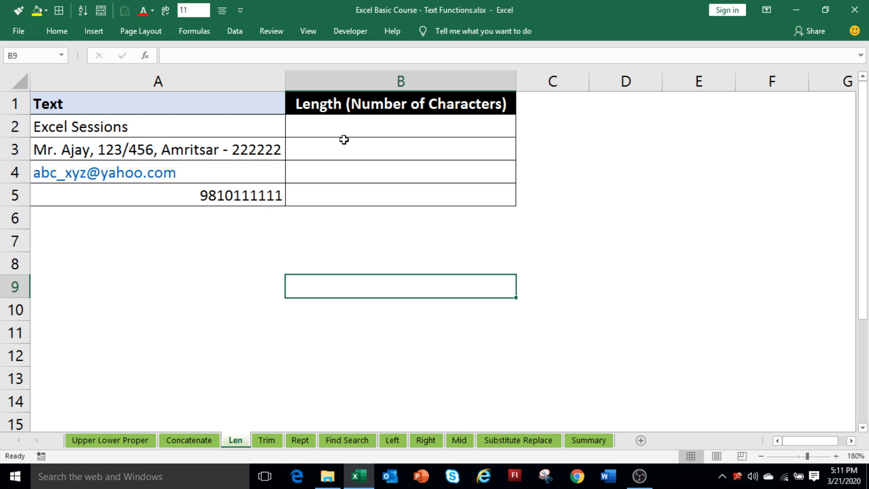
# Step: Enter =len(A2) in cell B2 under Length (Number of Characters) on the Len sheet
pyautogui.click(331, 121)
pyautogui.press('F2')
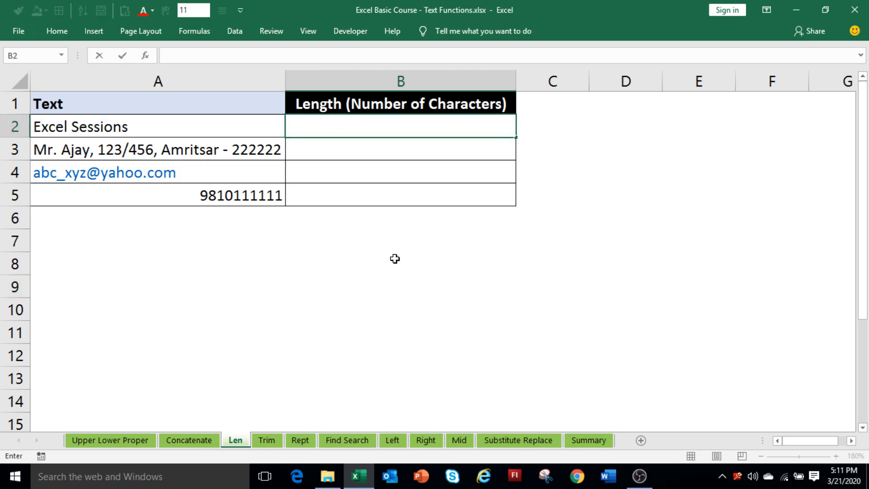
pyautogui.write('=')
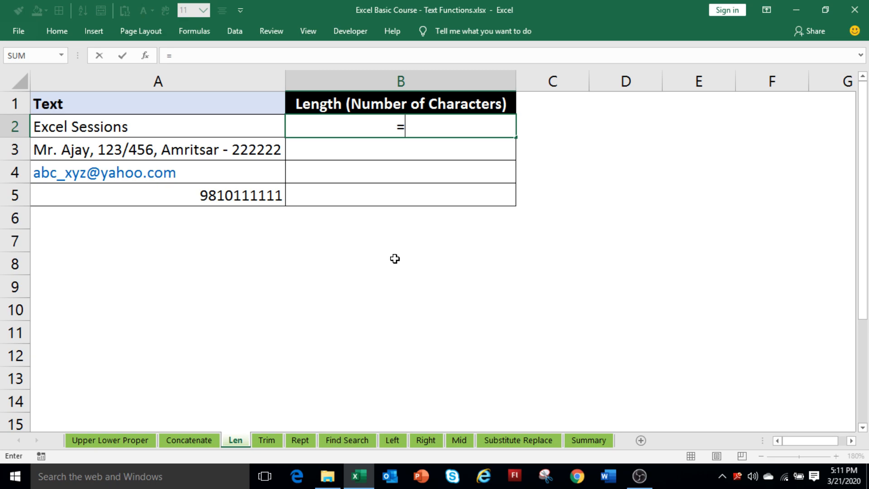
pyautogui.write('len(')
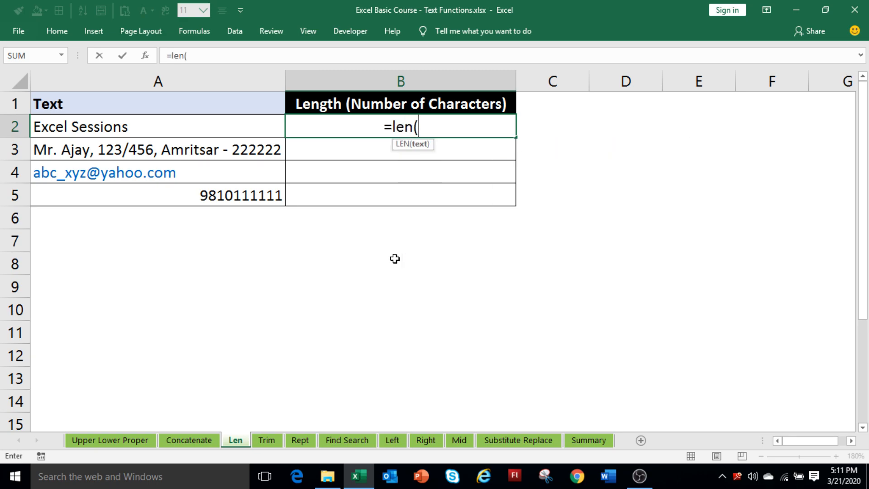
pyautogui.click(213, 129)
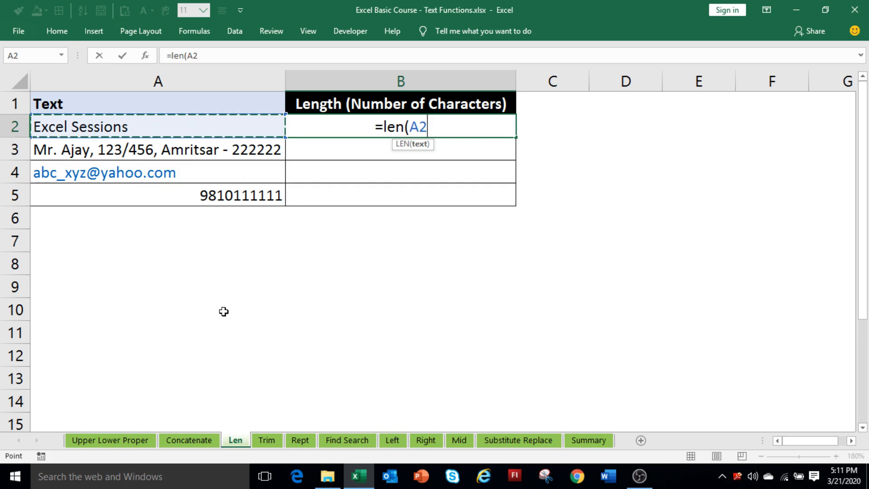
pyautogui.write(')')
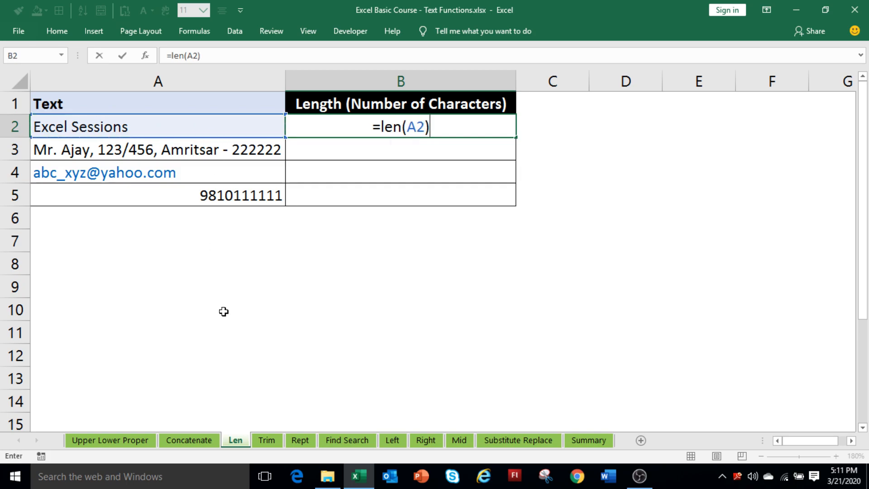
pyautogui.press('Return')
# Step: Copy the LEN formula from B2 into cells B3 through B5
pyautogui.click(357, 126)
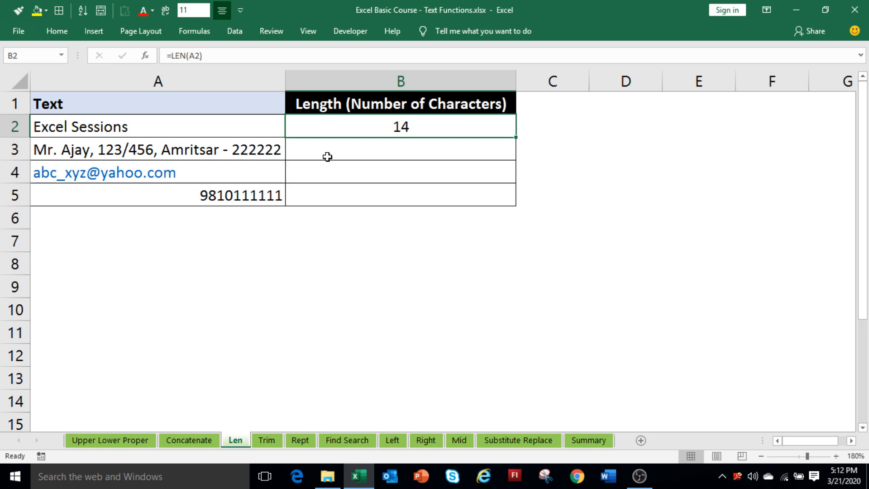
pyautogui.hotkey('ctrl', 'c')
pyautogui.click(327, 157)
pyautogui.hotkey('shift', 'Down')
pyautogui.hotkey('shift', 'Down')
pyautogui.press('Return')
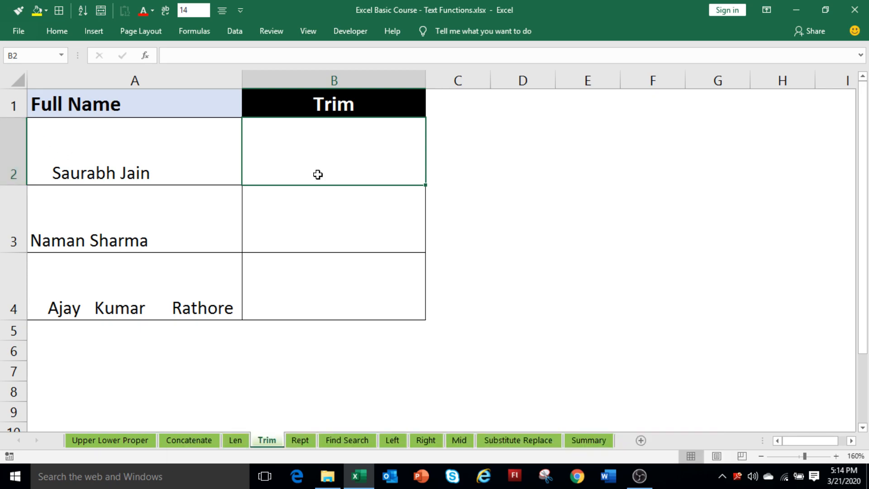
# Step: Enter =trim(A2) in cell B2 on the Trim sheet and highlight the leading spaces inside A2 for comparison
pyautogui.write('=tri')
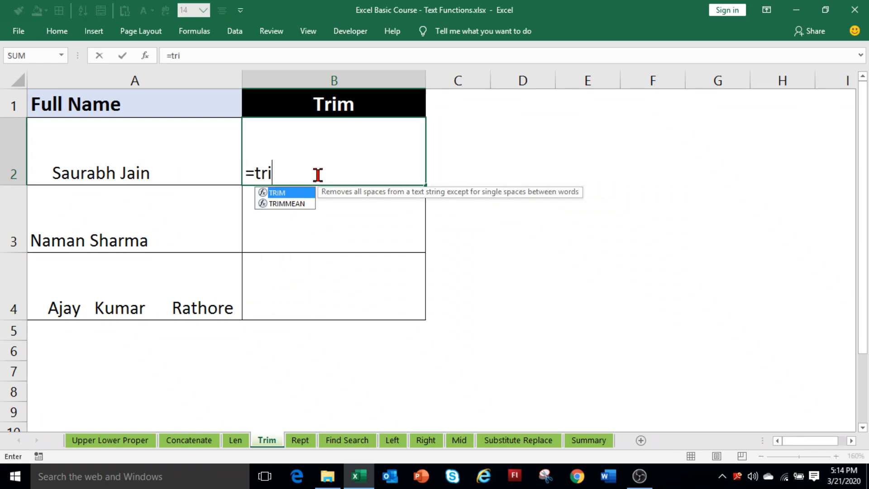
pyautogui.write('m(')
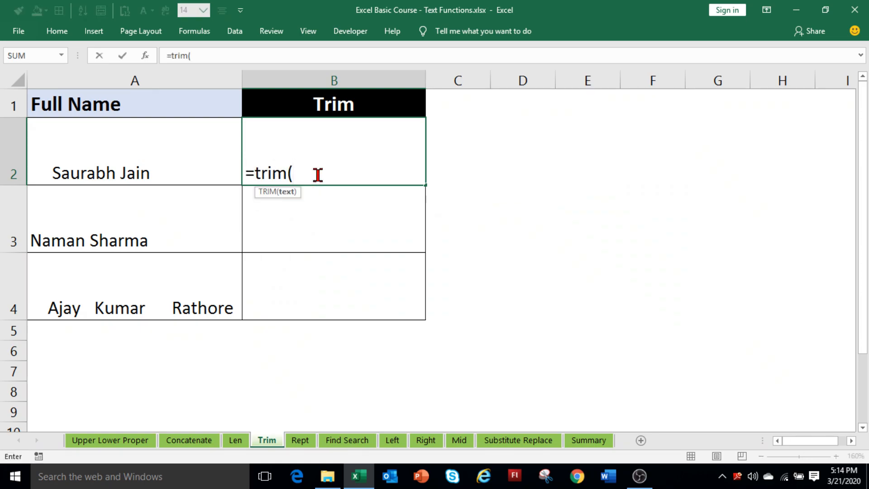
pyautogui.click(193, 168)
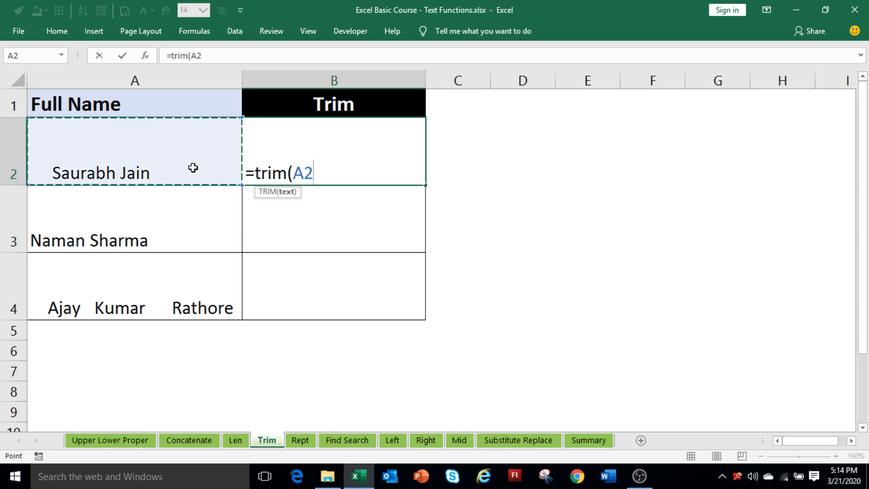
pyautogui.write(')')
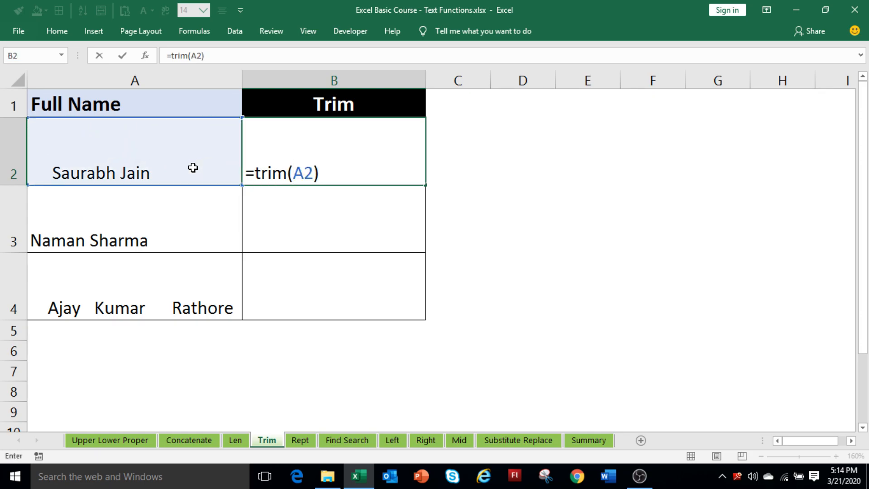
pyautogui.press('Return')
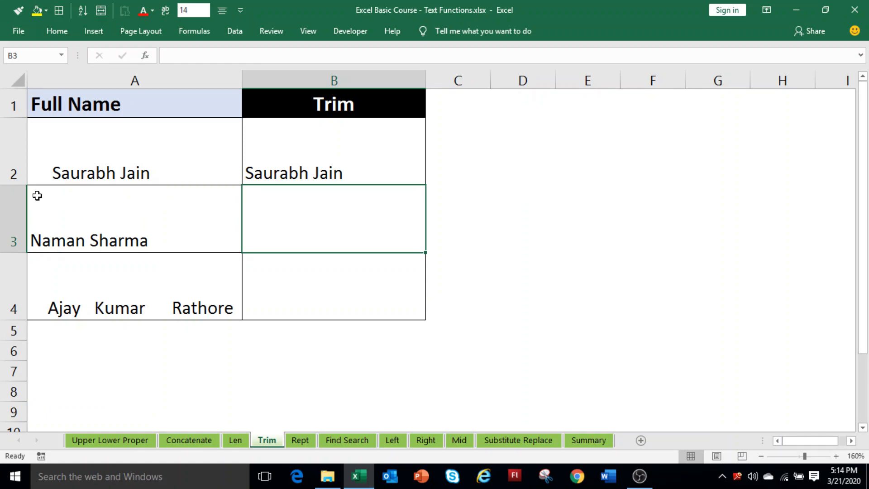
pyautogui.doubleClick(41, 177)
pyautogui.moveTo(52, 176); pyautogui.dragTo(29, 175)
# Step: Highlight the trailing spaces inside A3 and enter =trim(A3) in cell B3 to remove them
pyautogui.doubleClick(208, 240)
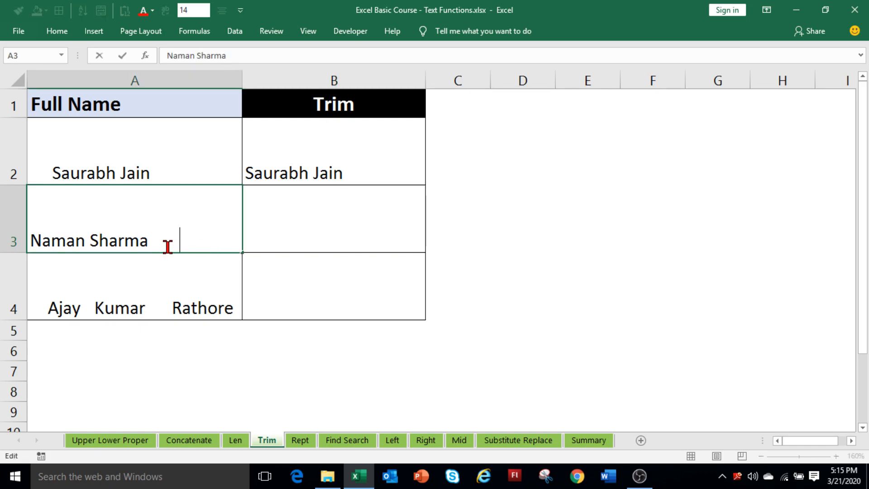
pyautogui.moveTo(178, 241); pyautogui.dragTo(148, 241)
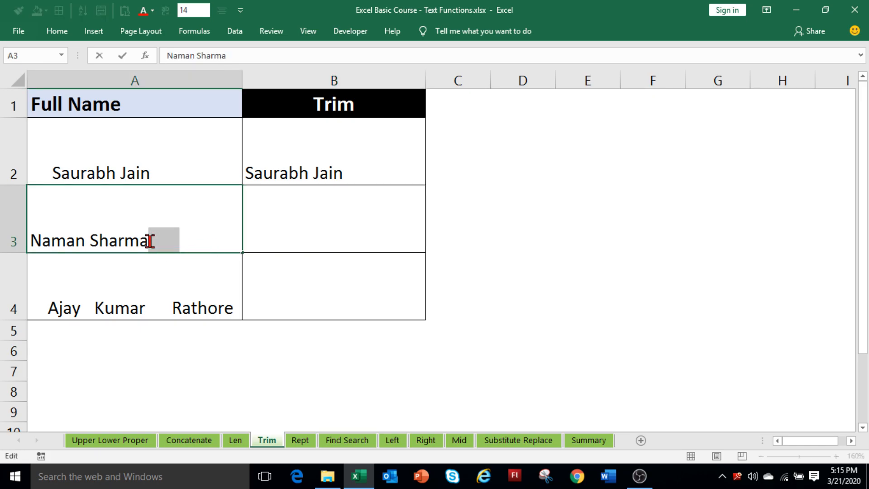
pyautogui.press('Tab')
pyautogui.write('=trim(')
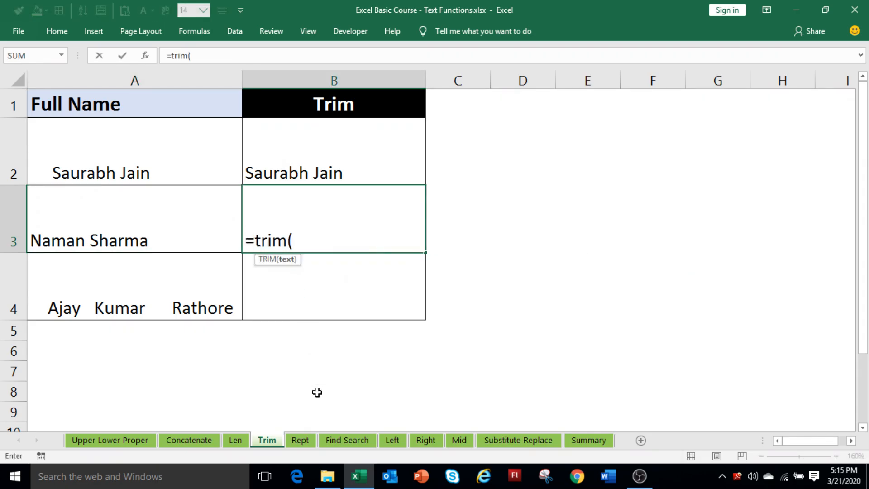
pyautogui.click(164, 243)
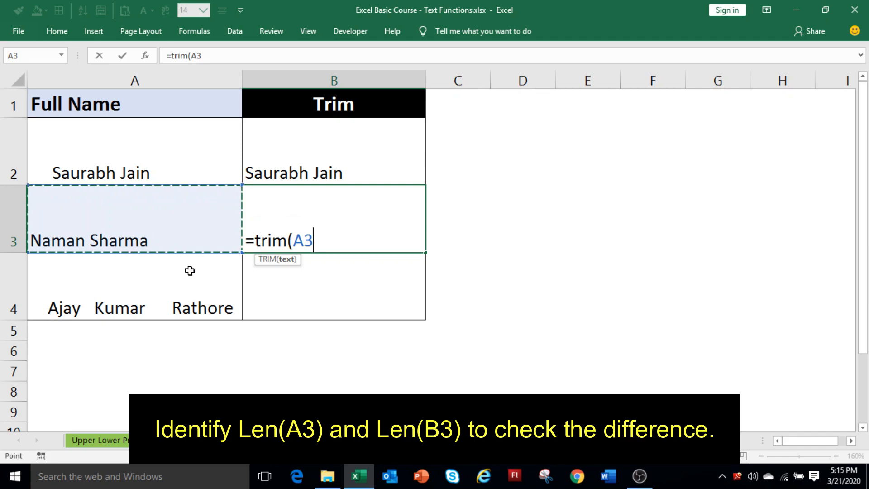
pyautogui.press('Return')
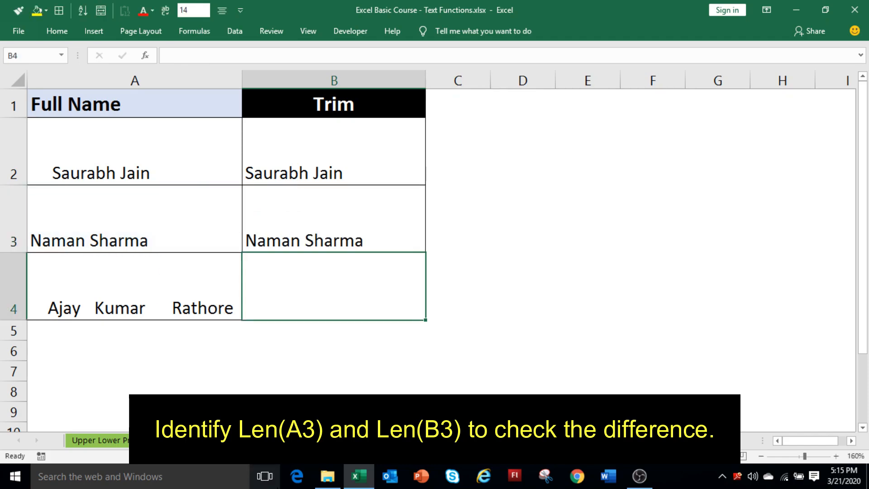
pyautogui.press('Up')
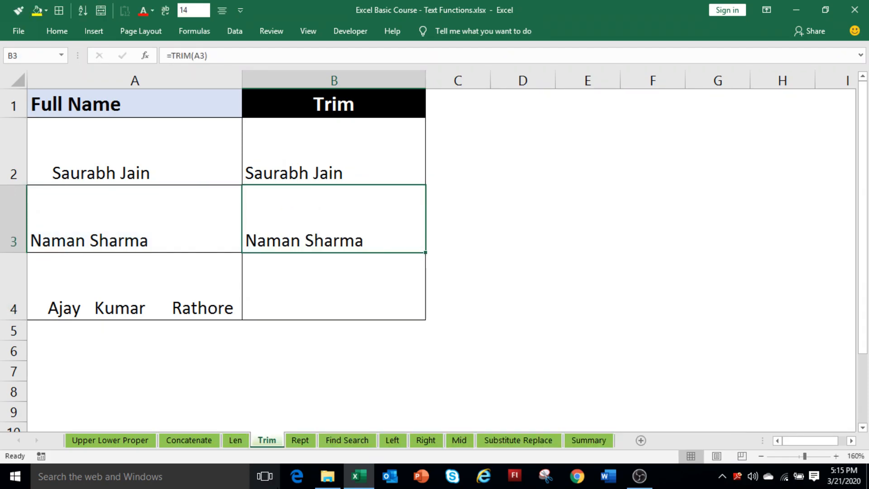
# Step: Enter =trim(A4) in cell B4 to strip the extra spaces around and between the words of the third name
pyautogui.click(128, 299)
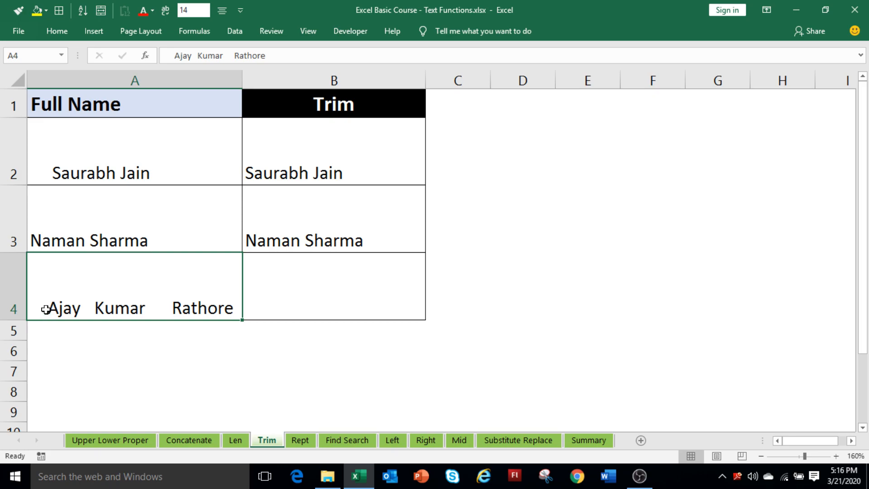
pyautogui.press('Right')
pyautogui.write('=trim')
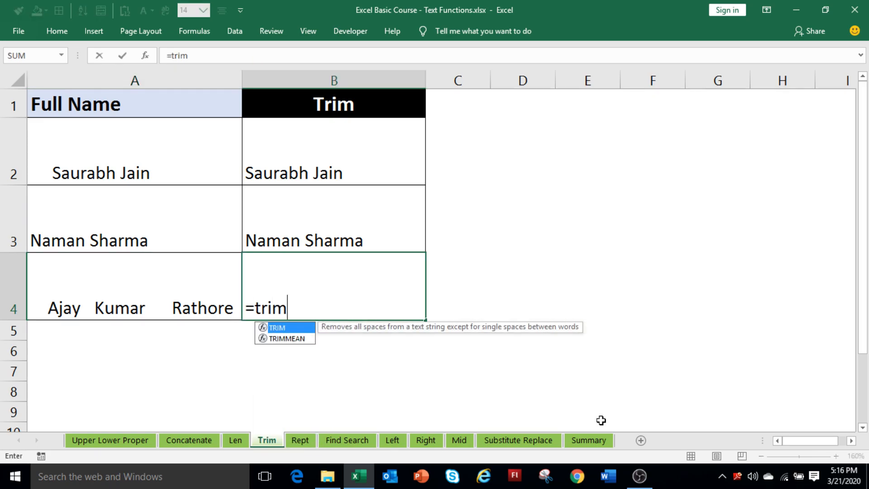
pyautogui.write('(')
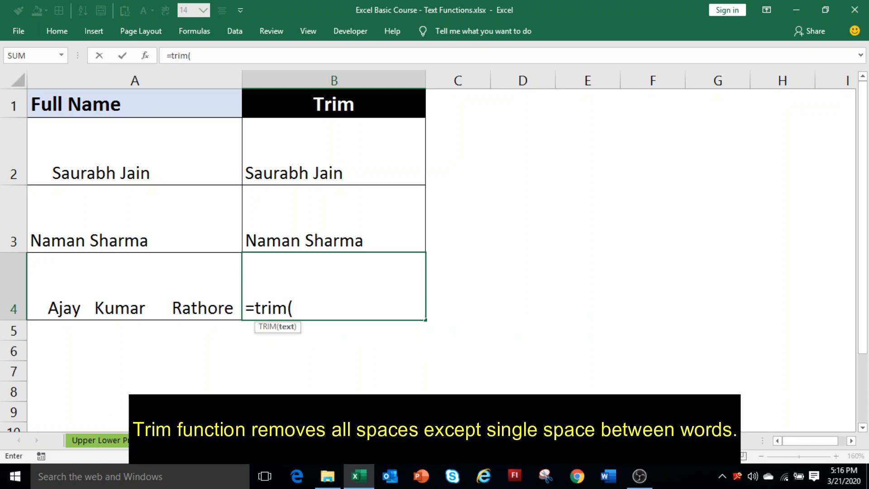
pyautogui.press('Left')
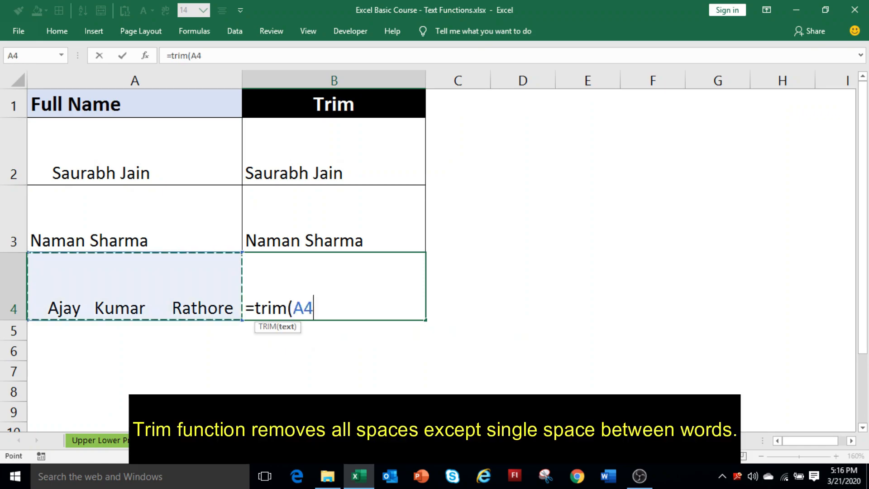
pyautogui.write(')')
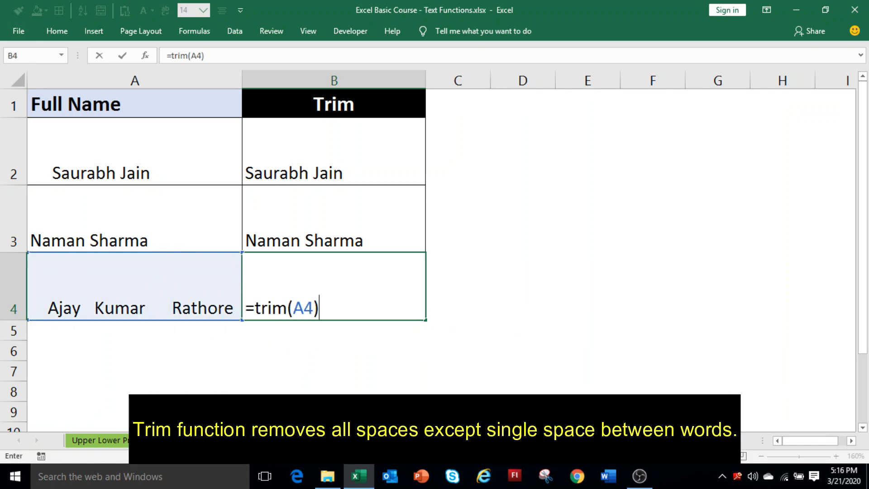
pyautogui.press('Return')
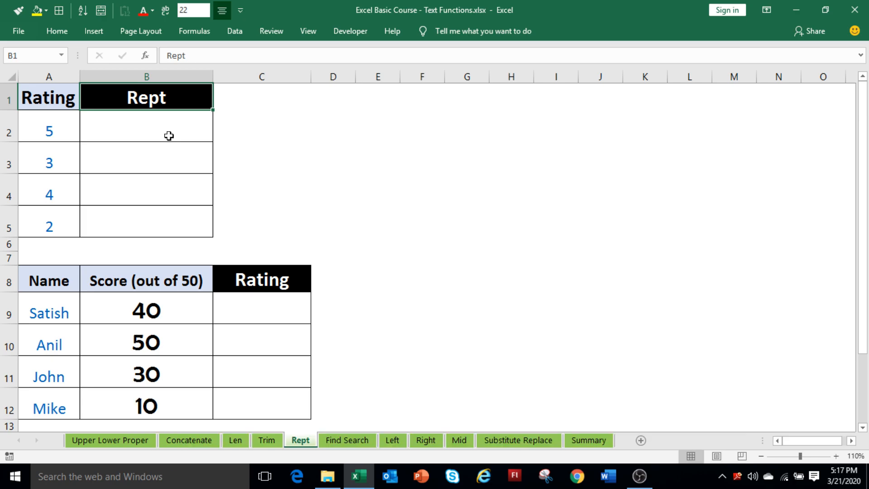
# Step: Enter =Rept("*",A2) in cell B2 on the Rept sheet to repeat an asterisk by the rating in A2
pyautogui.click(168, 135)
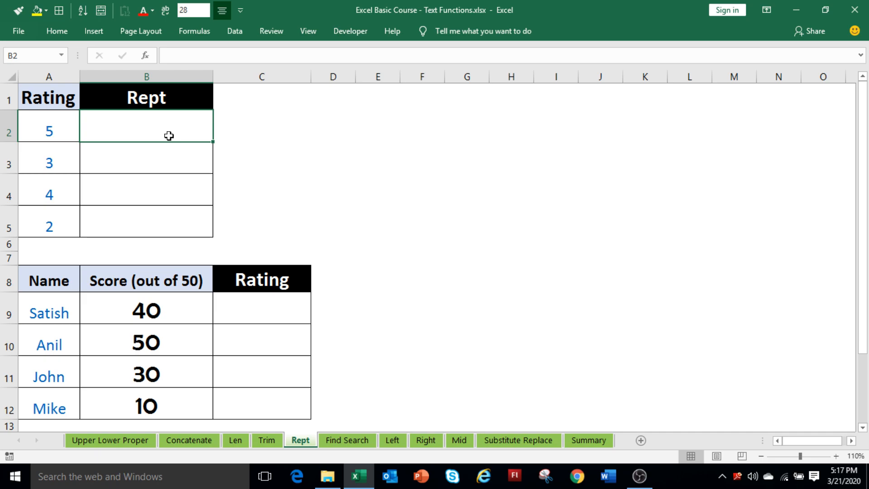
pyautogui.doubleClick(169, 136)
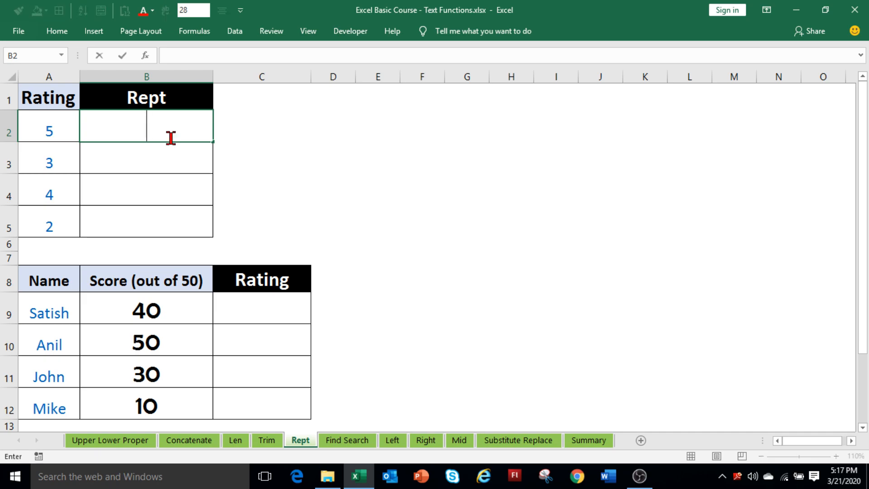
pyautogui.write('=Rept(')
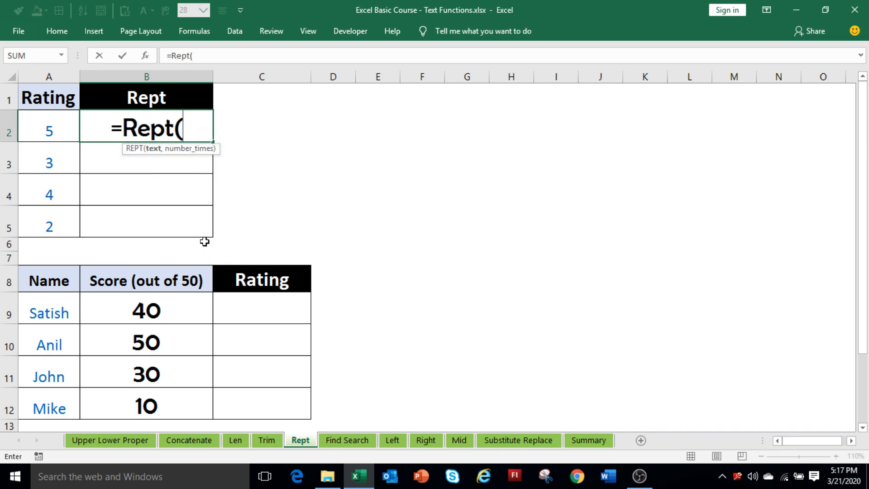
pyautogui.write('"*"')
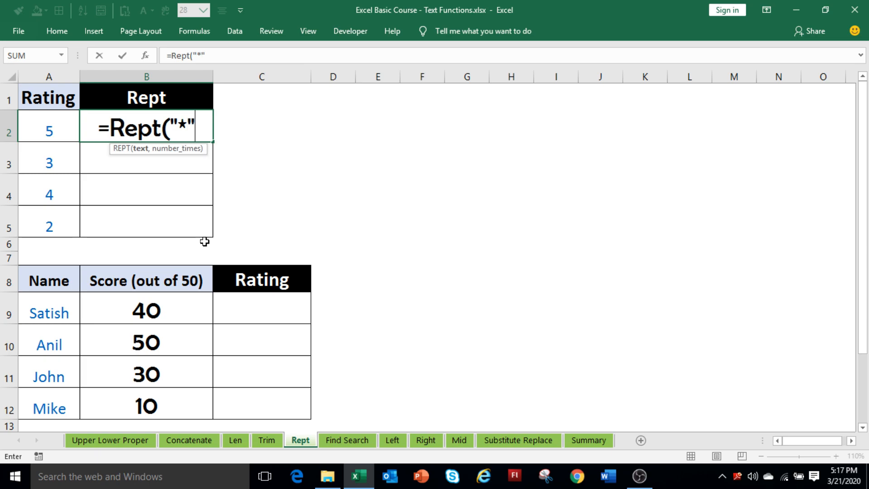
pyautogui.write(',')
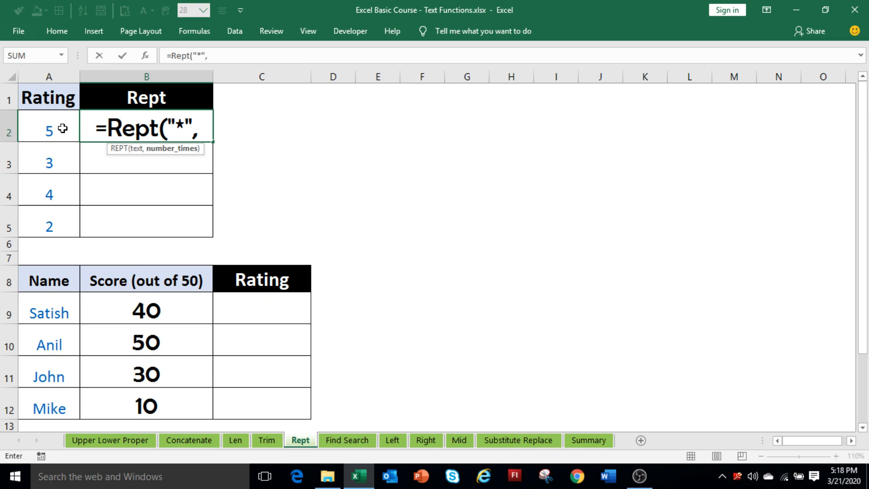
pyautogui.click(63, 129)
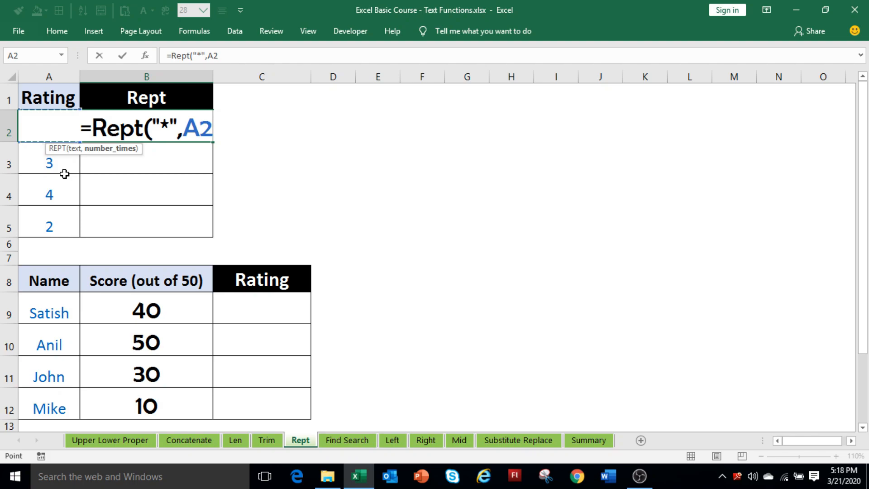
pyautogui.write(')')
pyautogui.press('Return')
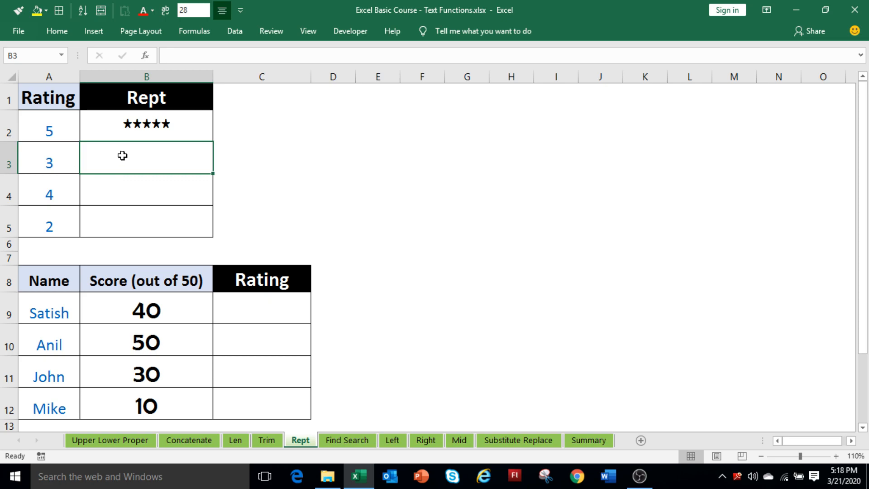
# Step: Copy the REPT formula from B2 into cells B3 through B5 and select B3 to check its formula
pyautogui.click(191, 130)
pyautogui.hotkey('ctrl', 'c')
pyautogui.press('Down')
pyautogui.hotkey('shift', 'Down')
pyautogui.hotkey('shift', 'Down')
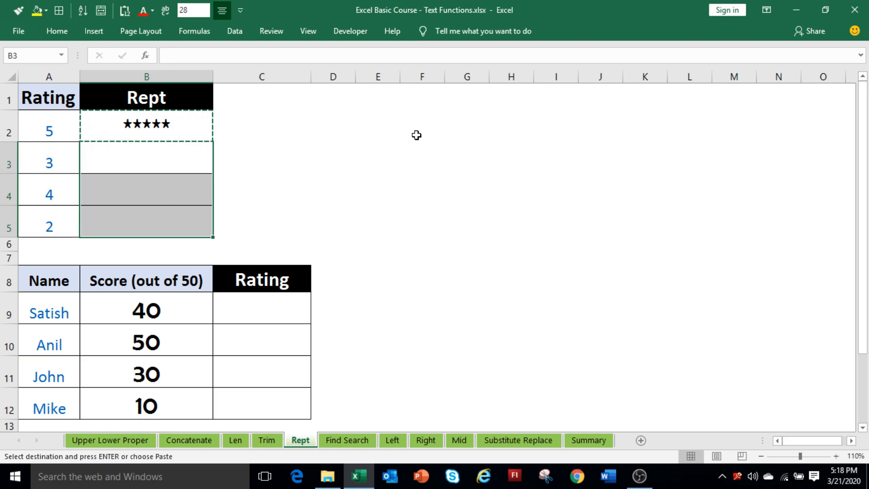
pyautogui.press('Return')
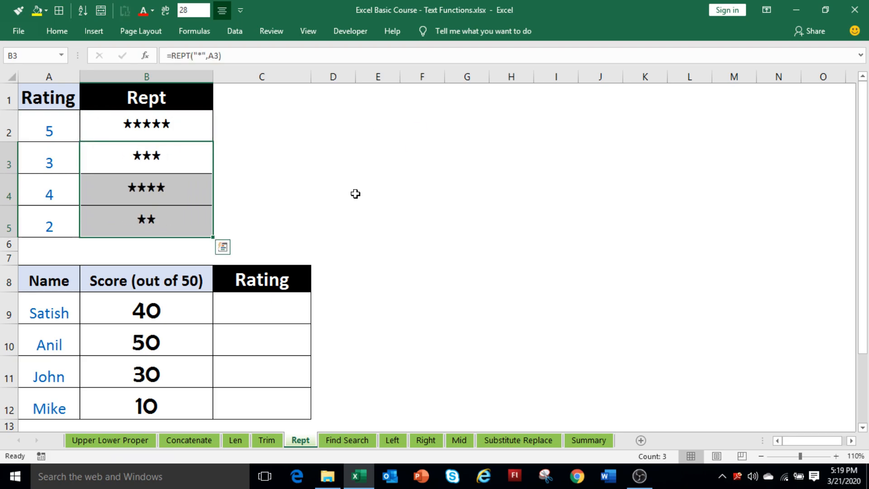
pyautogui.click(83, 163)
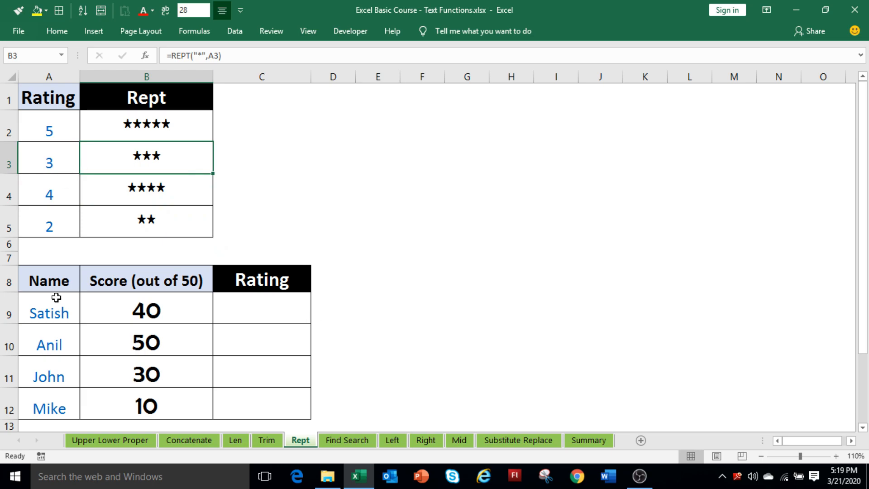
# Step: Enter =Rept("*",B9/10) in cell C9 to give the first person one asterisk per ten score points
pyautogui.click(265, 313)
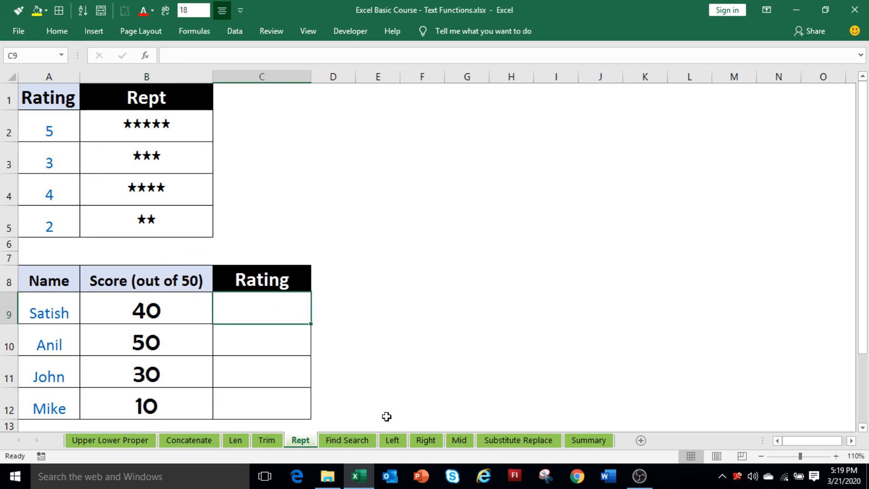
pyautogui.write('=R')
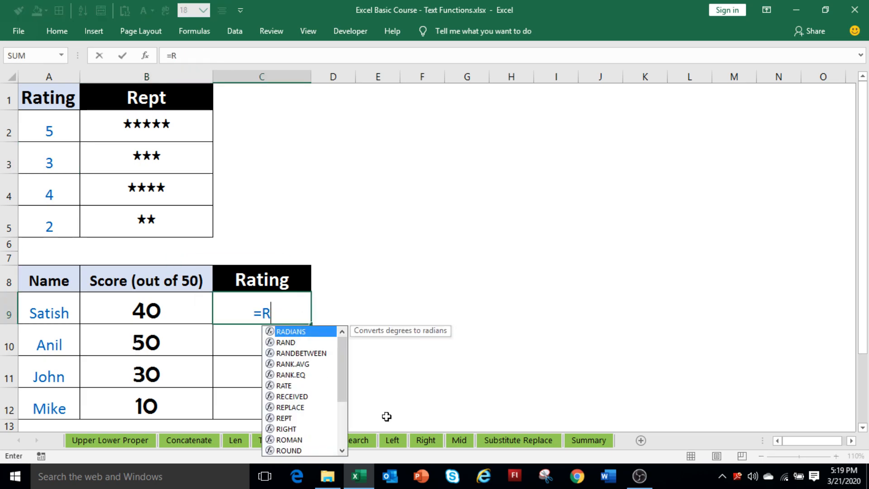
pyautogui.write('ept(')
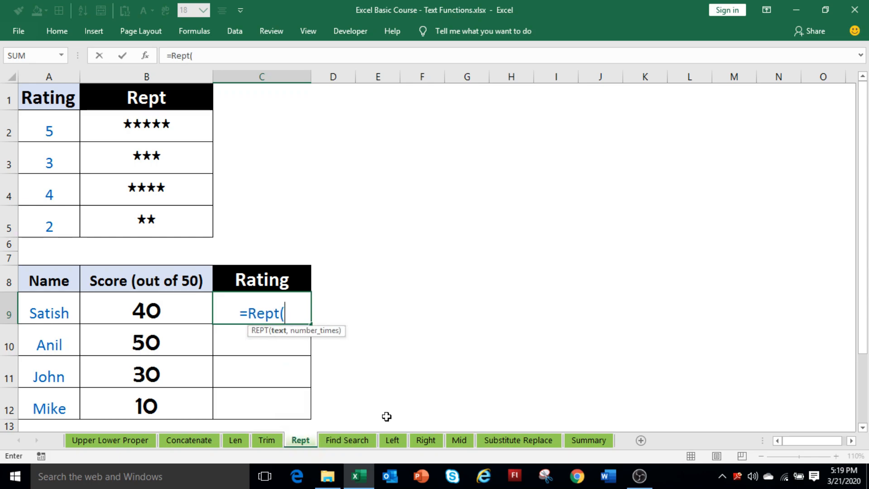
pyautogui.write('"*",')
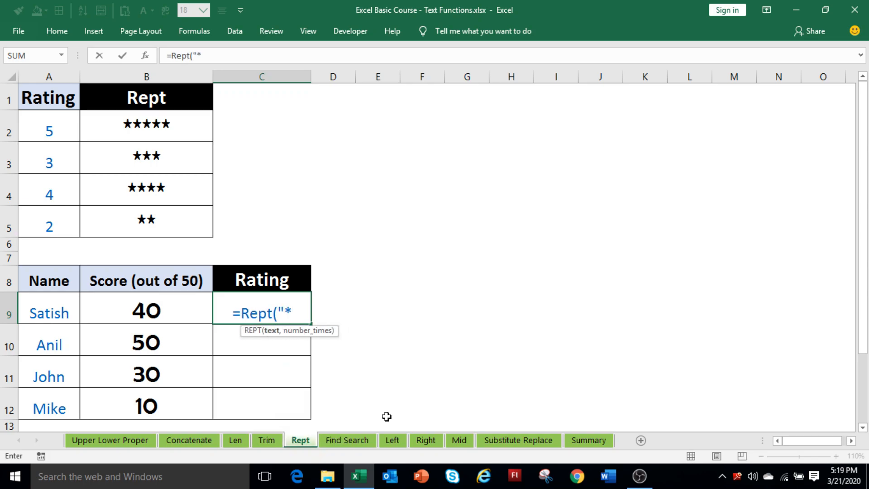
pyautogui.click(178, 317)
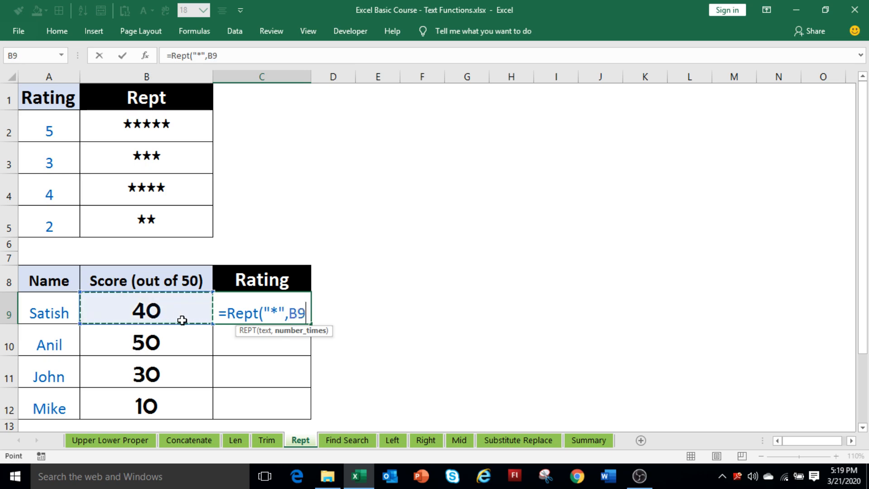
pyautogui.write('/10)')
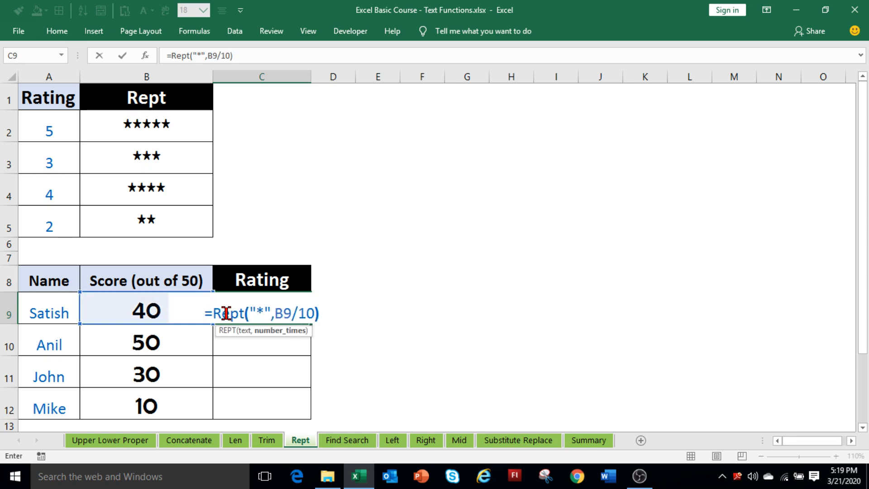
pyautogui.hotkey('ctrl', 'Return')
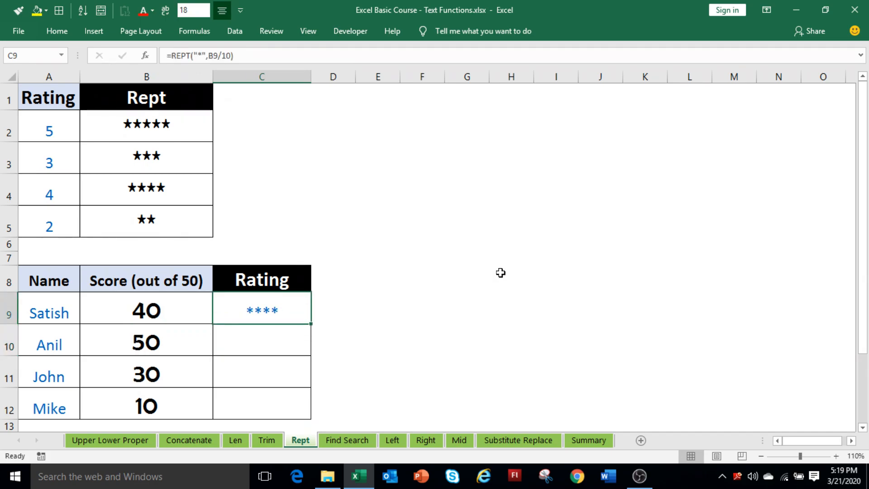
# Step: Copy the rating formula from C9 into cells C10 through C12
pyautogui.hotkey('ctrl', 'c')
pyautogui.press('Down')
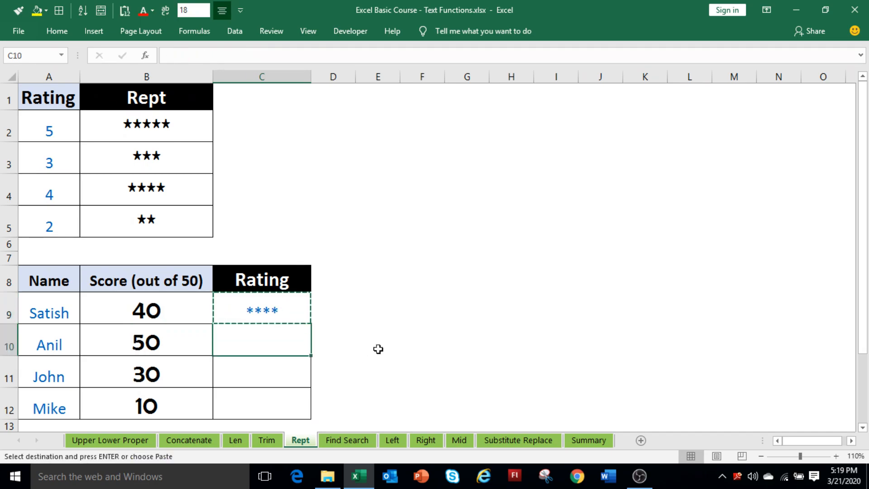
pyautogui.hotkey('shift', 'Down')
pyautogui.hotkey('shift', 'Down')
pyautogui.press('Return')
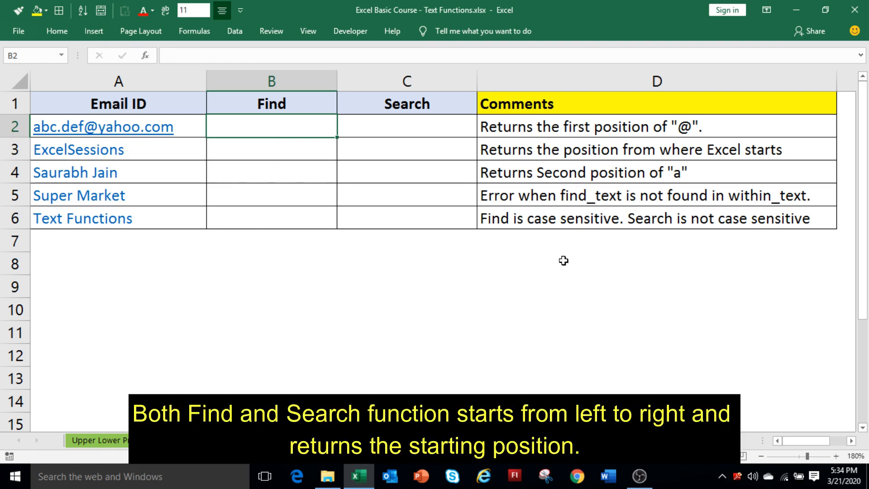
# Step: Enter =Find("@",A2) in cell B2 on the Find Search sheet to locate the @ sign in the email address
pyautogui.write('=Find')
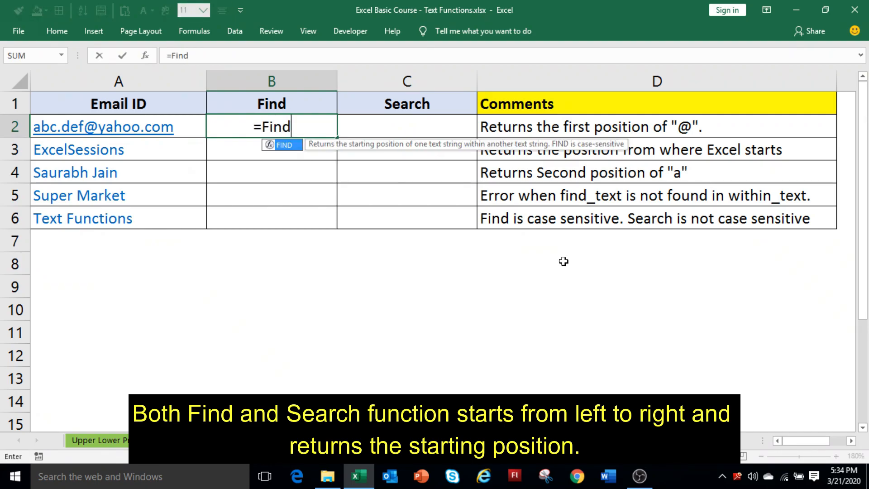
pyautogui.write('("')
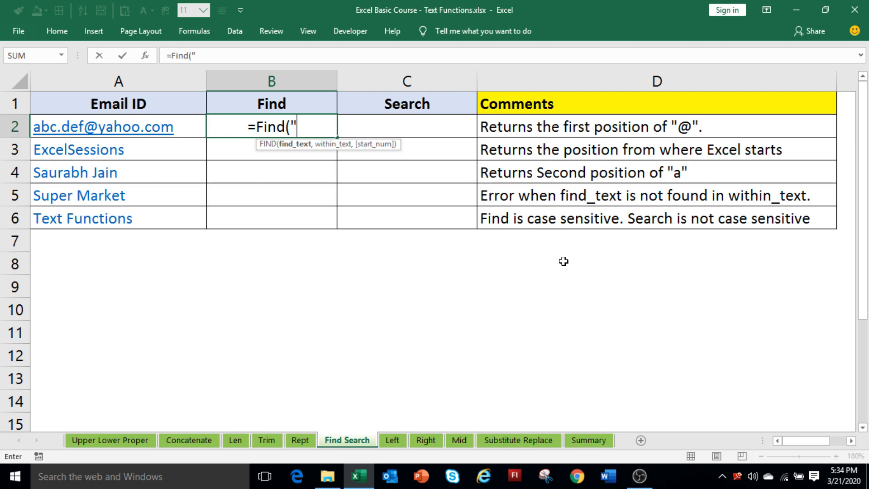
pyautogui.write('@"')
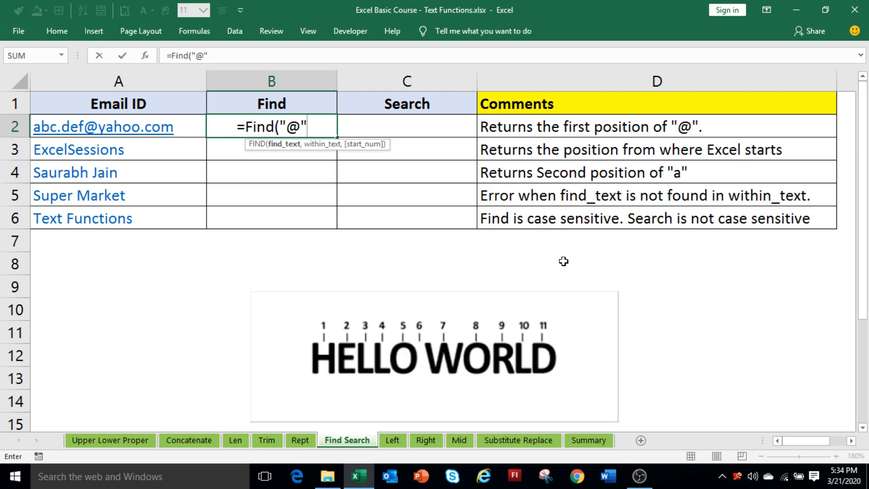
pyautogui.write(',')
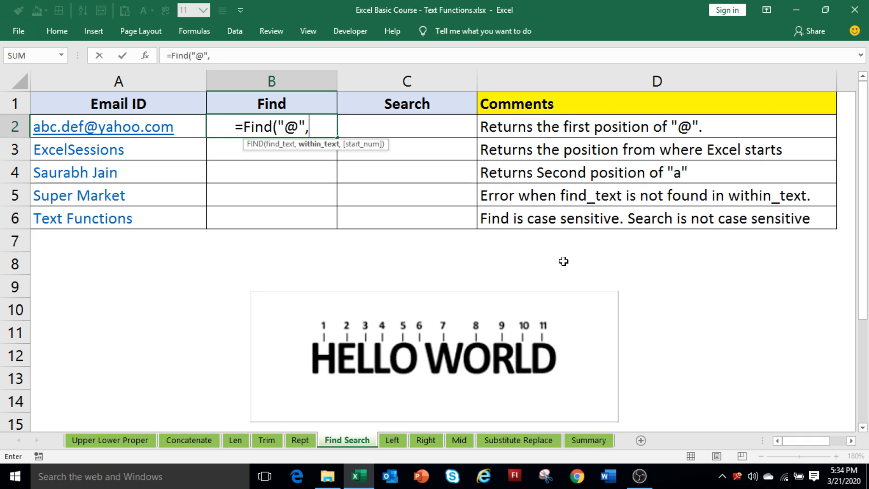
pyautogui.click(192, 130)
pyautogui.write(')')
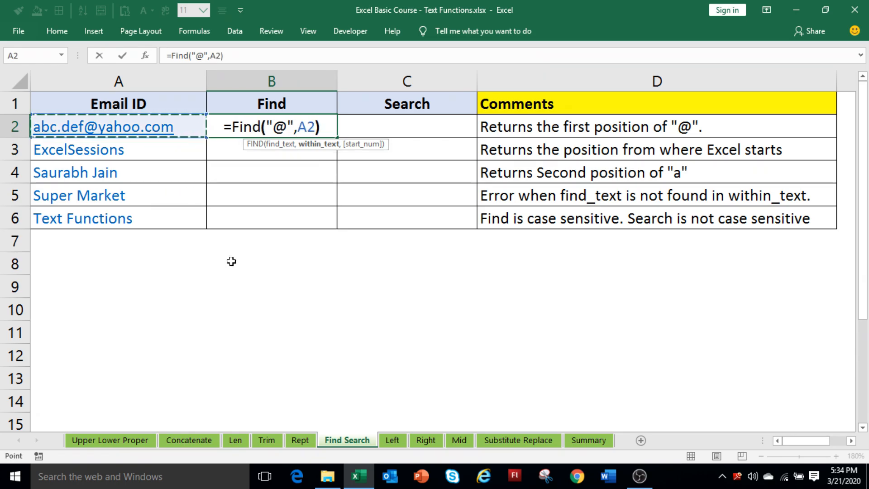
pyautogui.hotkey('ctrl', 'Return')
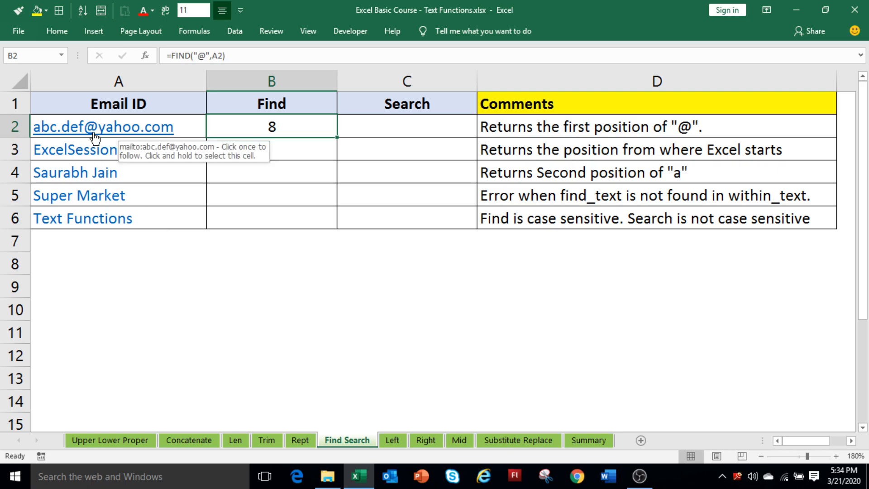
# Step: Enter =Search("@",A2) in cell C2 to locate the same @ sign with the SEARCH function
pyautogui.press('Right')
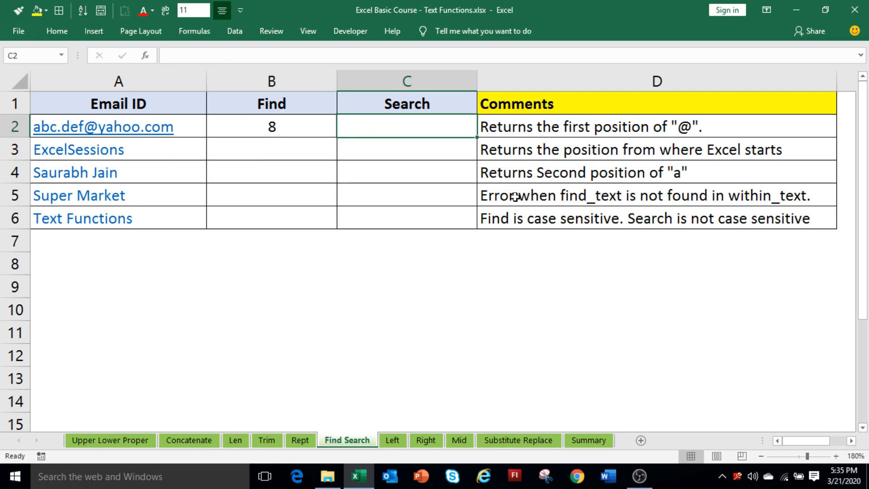
pyautogui.write('=S')
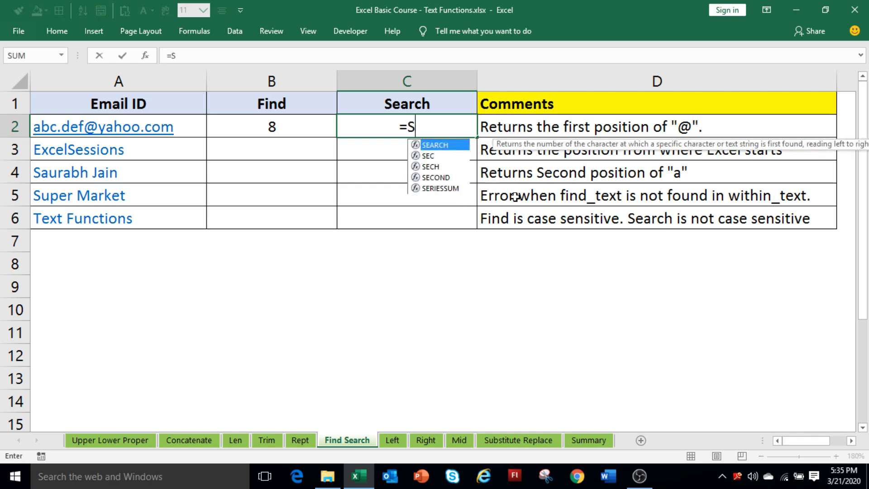
pyautogui.write('earch')
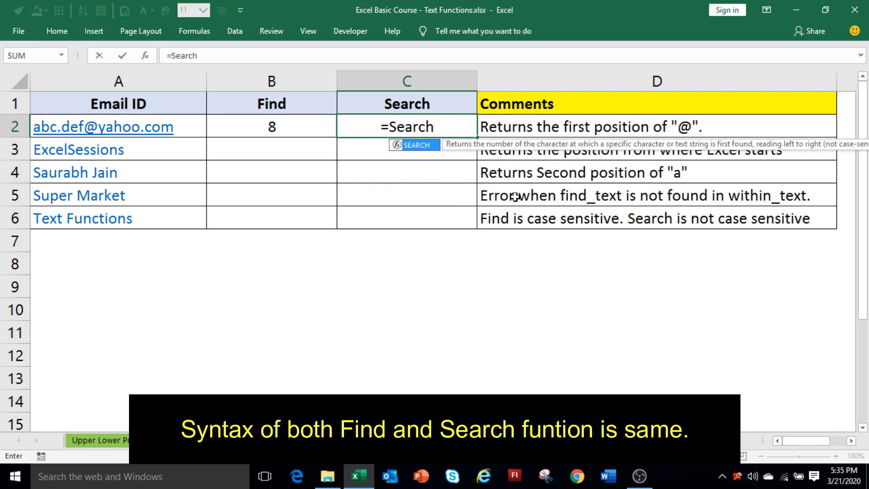
pyautogui.write('("@')
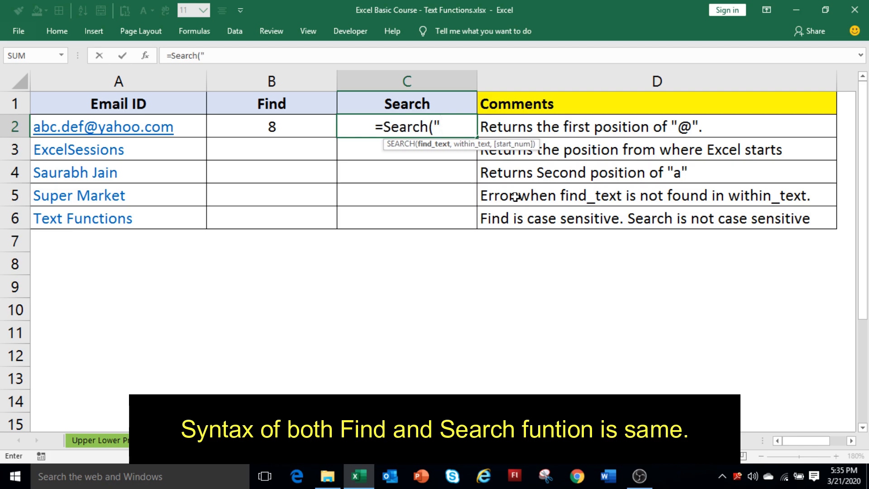
pyautogui.write('"')
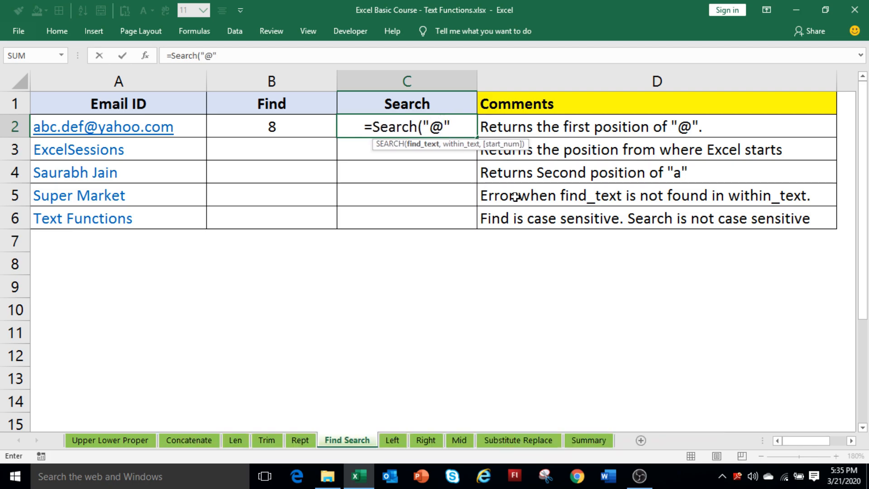
pyautogui.write(',')
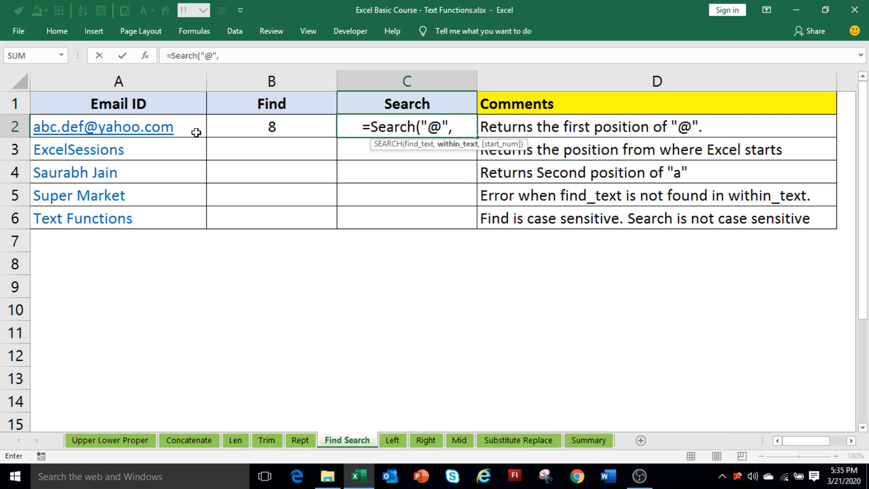
pyautogui.click(196, 132)
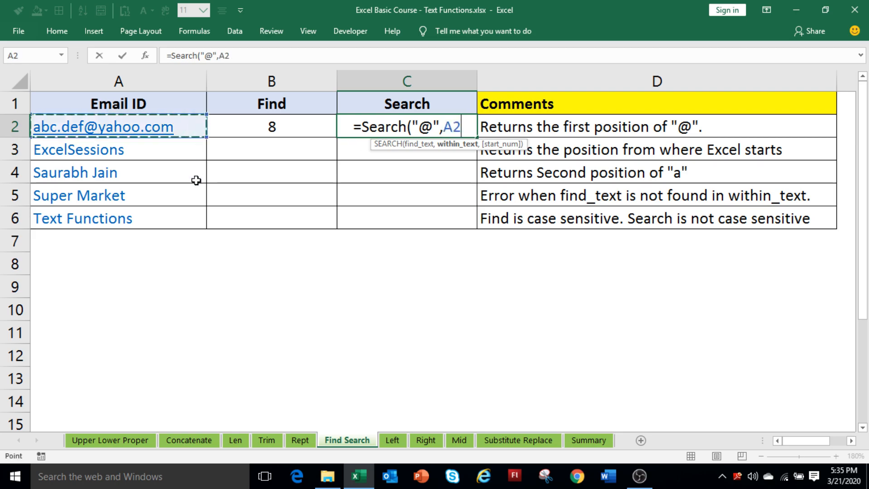
pyautogui.write(')')
pyautogui.press('Return')
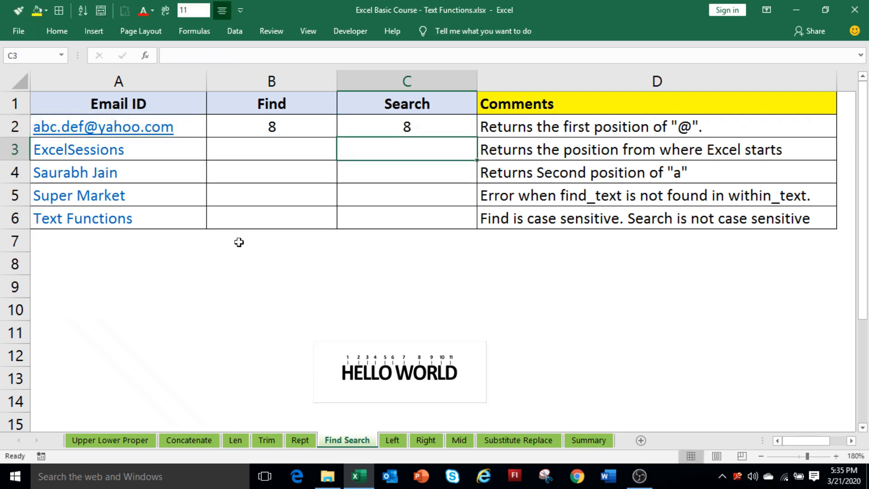
# Step: Enter =Find("Excel",A3) in cell B3 to get the position where Excel starts in ExcelSessions
pyautogui.press('Left')
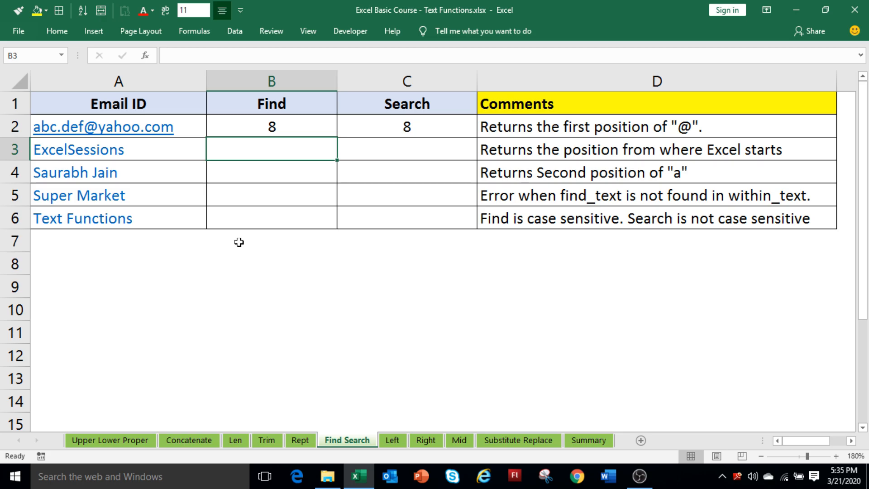
pyautogui.write('=')
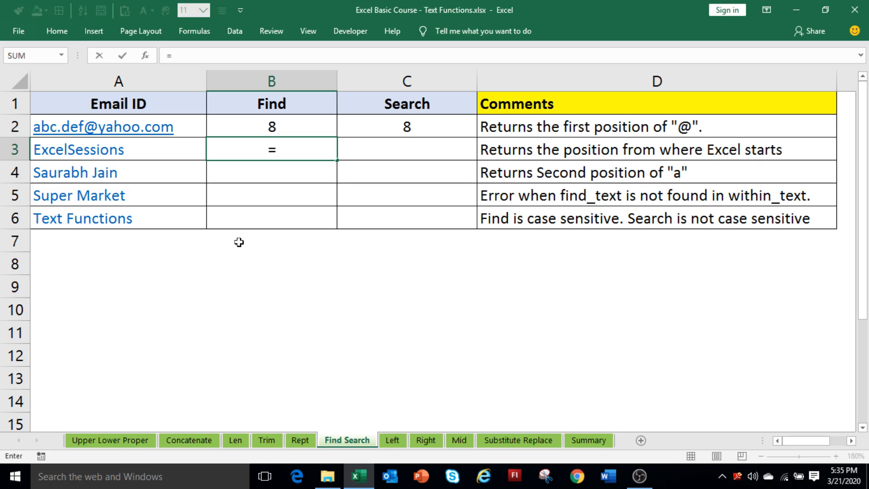
pyautogui.write('Find')
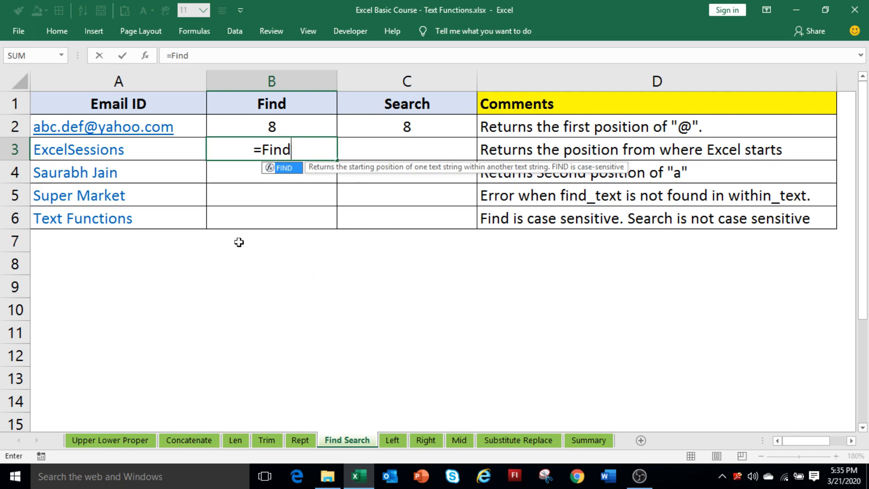
pyautogui.write('("Excel')
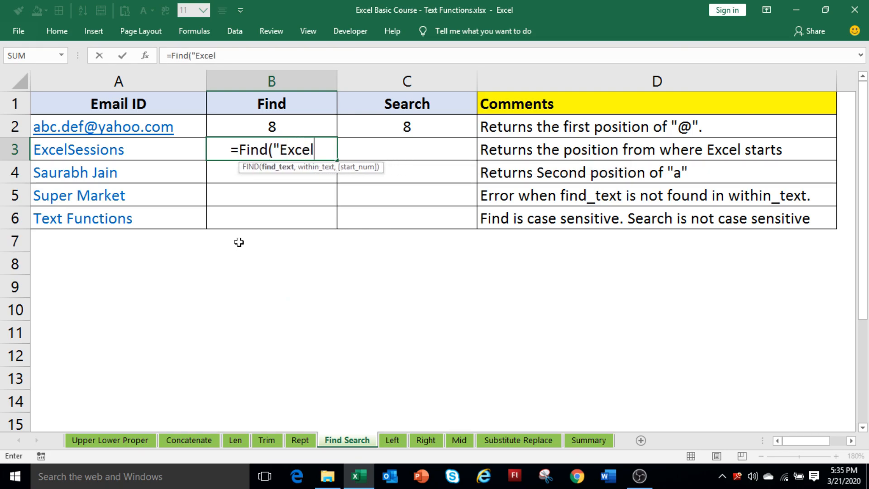
pyautogui.write('",')
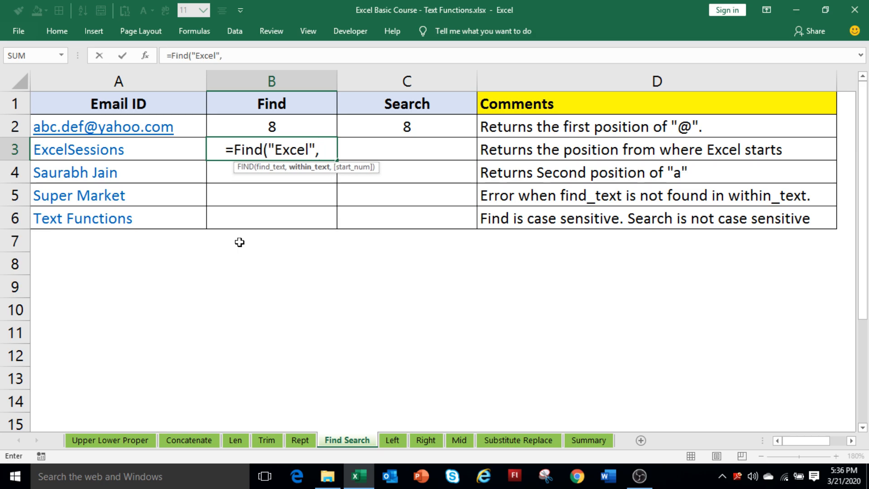
pyautogui.click(158, 152)
pyautogui.moveTo(326, 477)
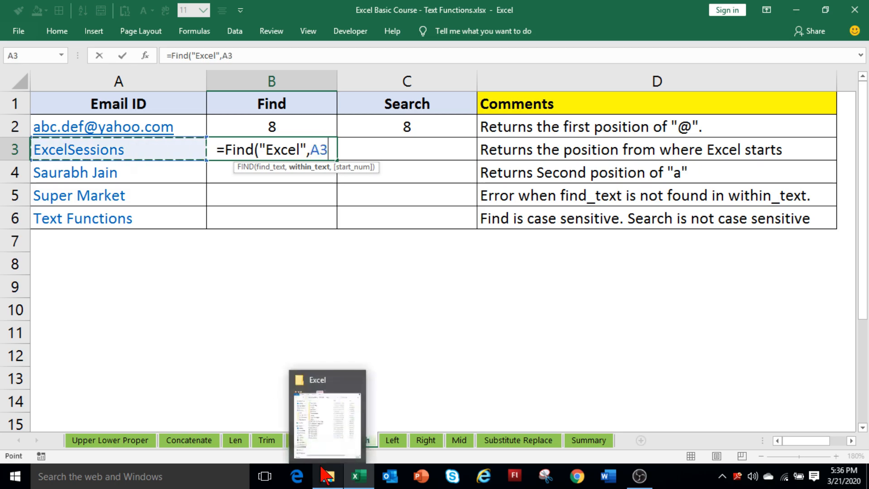
pyautogui.write(')')
pyautogui.press('Return')
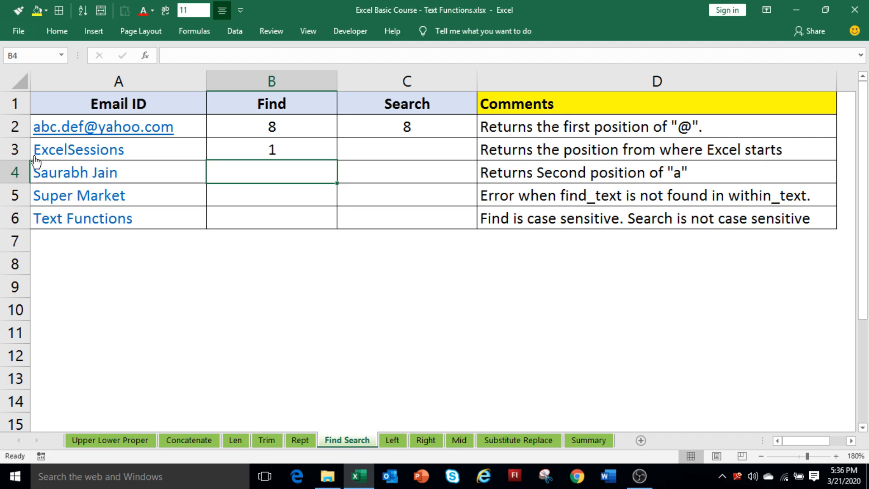
# Step: Enter =Search("excel",A3) in cell C3 to get the position of lowercase "excel" within ExcelSessions
pyautogui.press('Up')
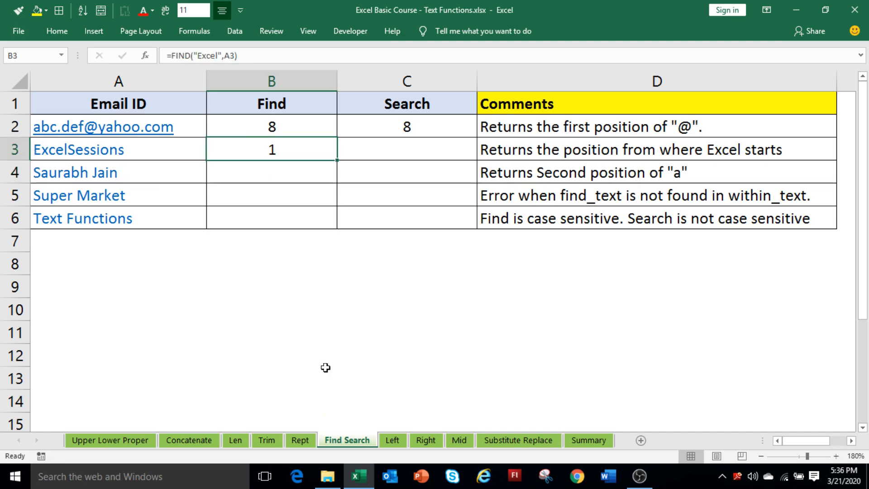
pyautogui.press('Right')
pyautogui.write('=Search')
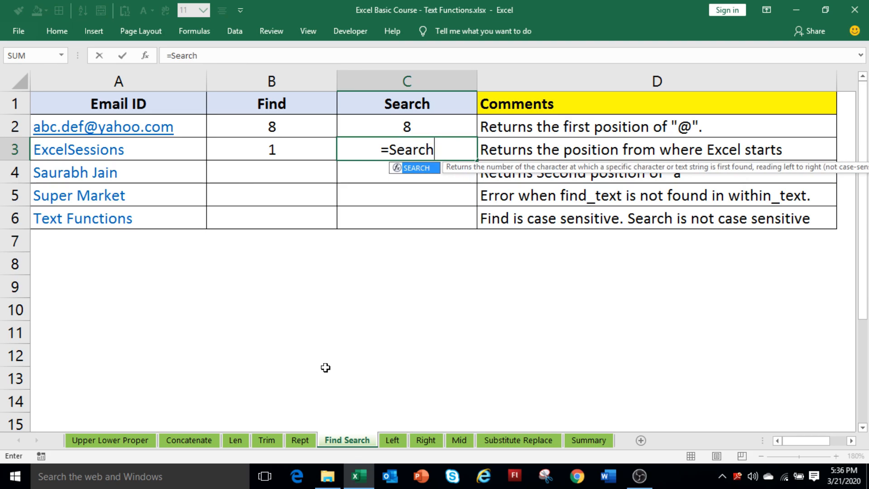
pyautogui.write('("Ex')
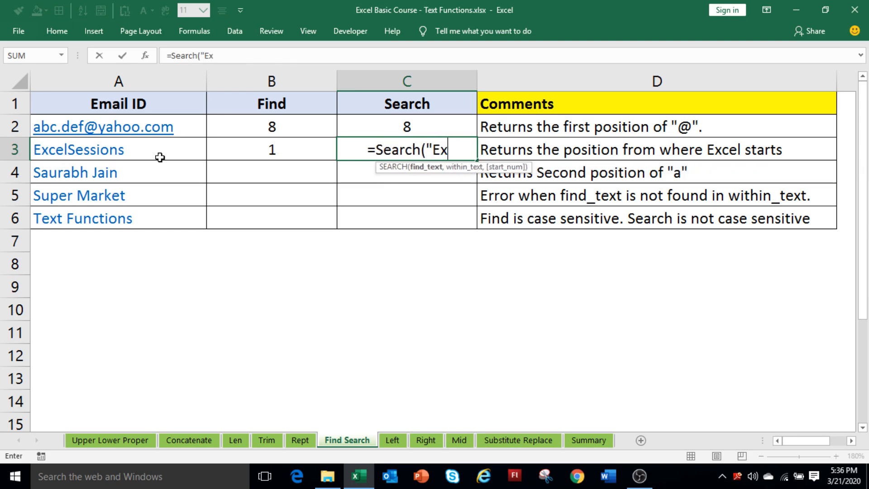
pyautogui.press('BackSpace')
pyautogui.press('BackSpace')
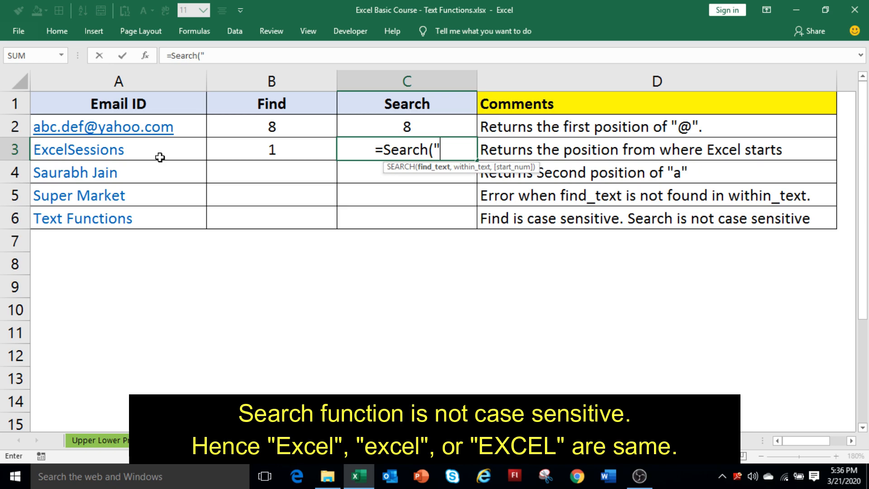
pyautogui.write('excel')
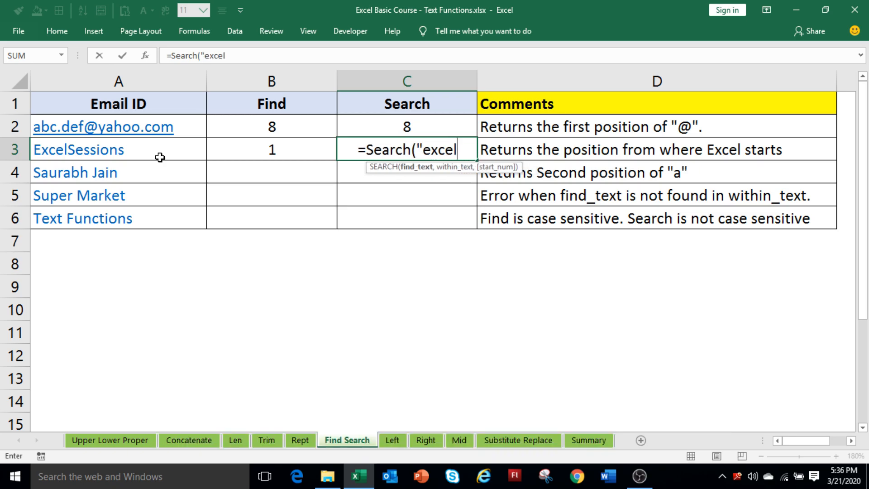
pyautogui.write('",')
pyautogui.click(177, 151)
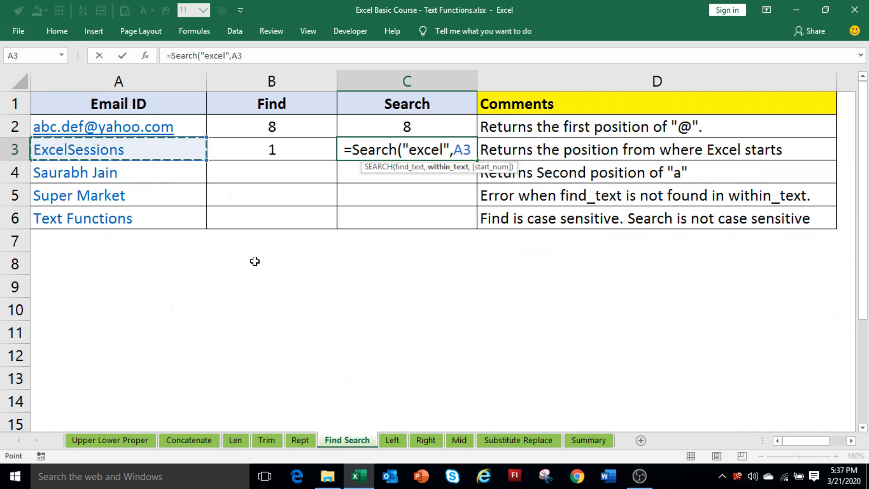
pyautogui.write(')')
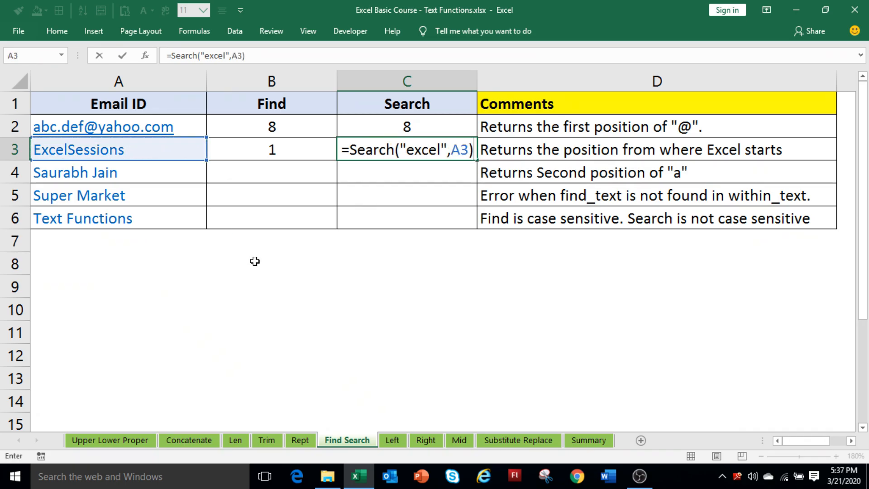
pyautogui.press('Return')
pyautogui.press('Up')
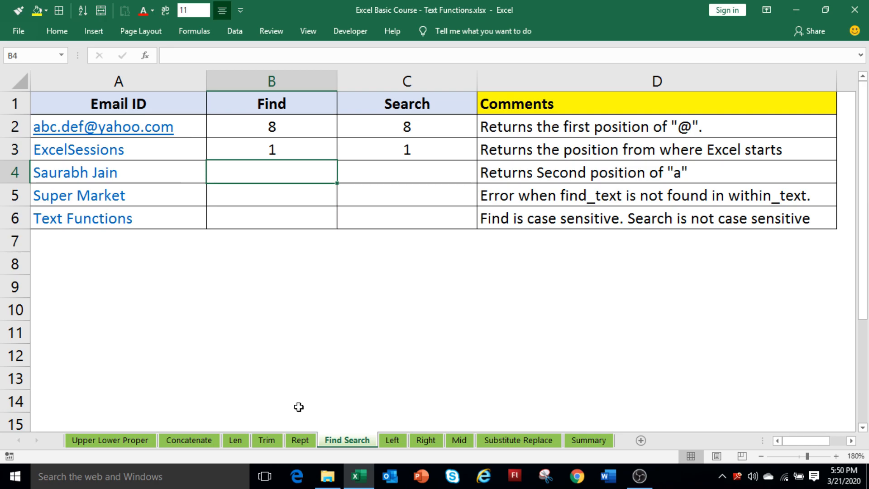
# Step: Enter =find("a",A4) in cell B4 to get the first position of "a" in the name
pyautogui.write('=find')
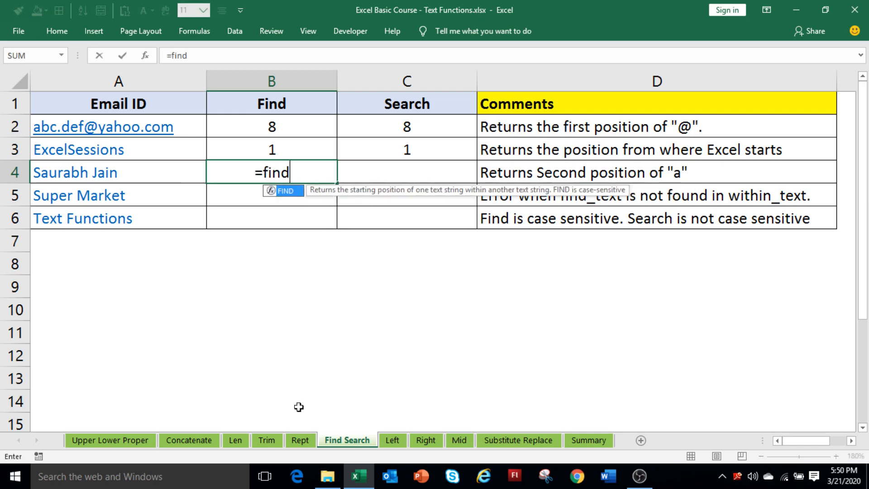
pyautogui.write('("a')
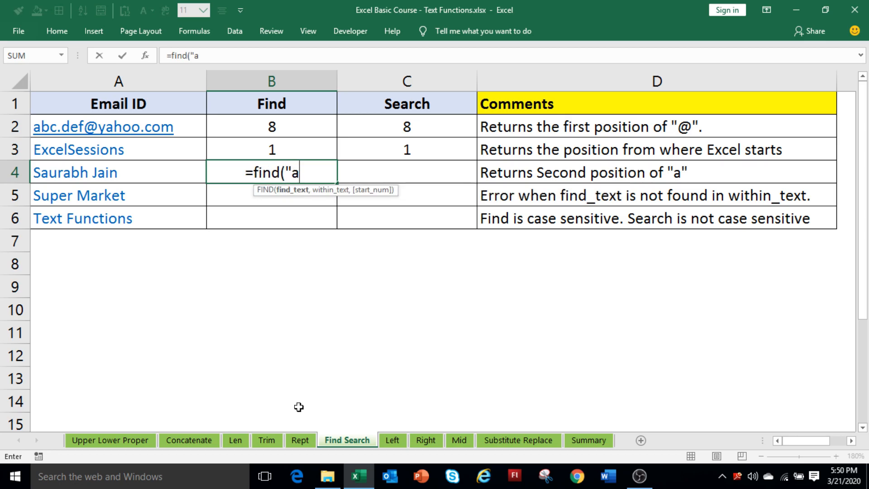
pyautogui.write('",')
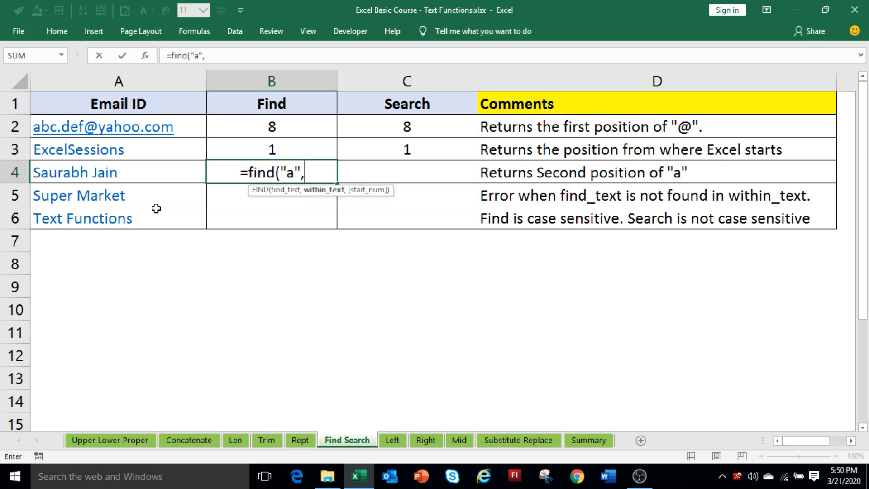
pyautogui.click(151, 178)
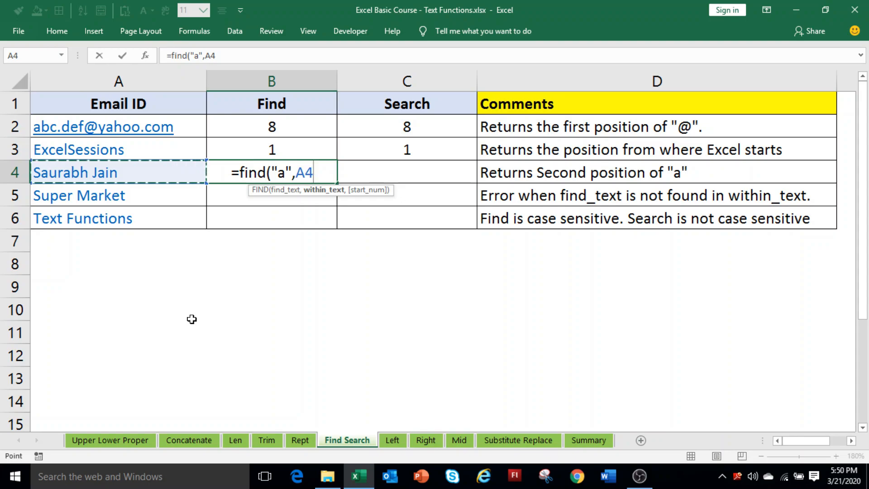
pyautogui.write(')')
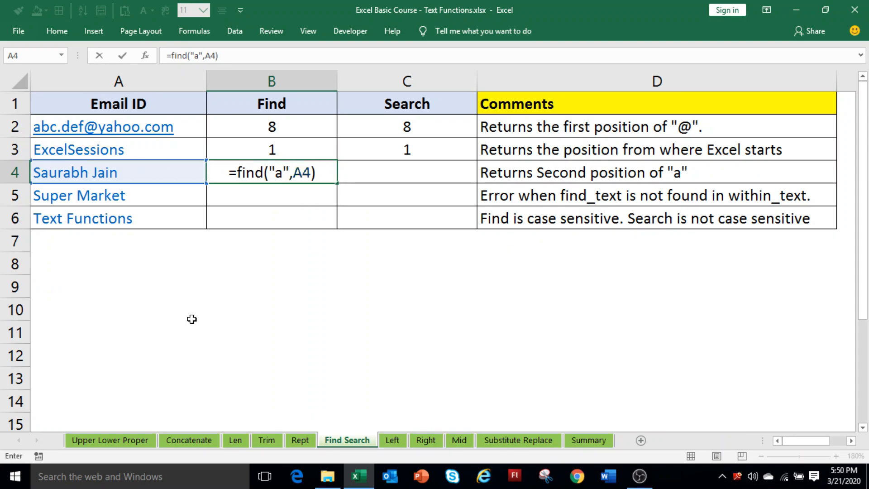
pyautogui.press('Return')
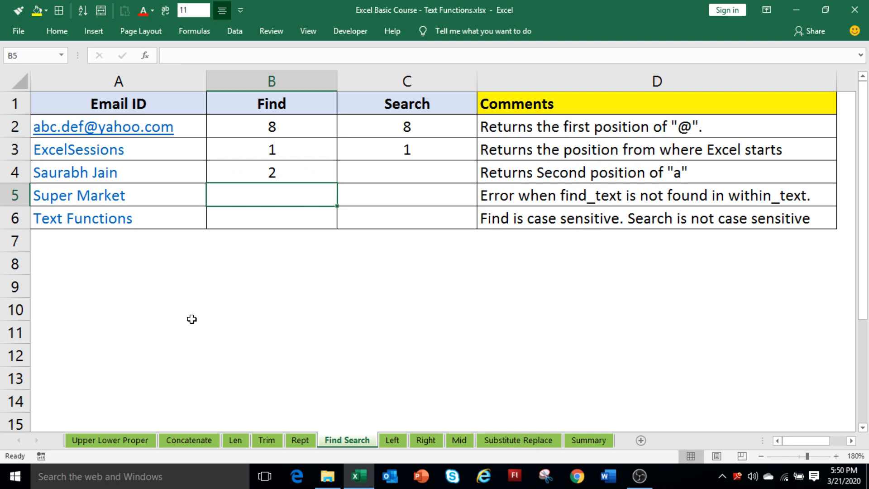
# Step: Extend the B4 formula to =FIND("a",A4,find("a",A4)+1) so it looks for the second "a" in the name
pyautogui.click(299, 176)
pyautogui.press('F2')
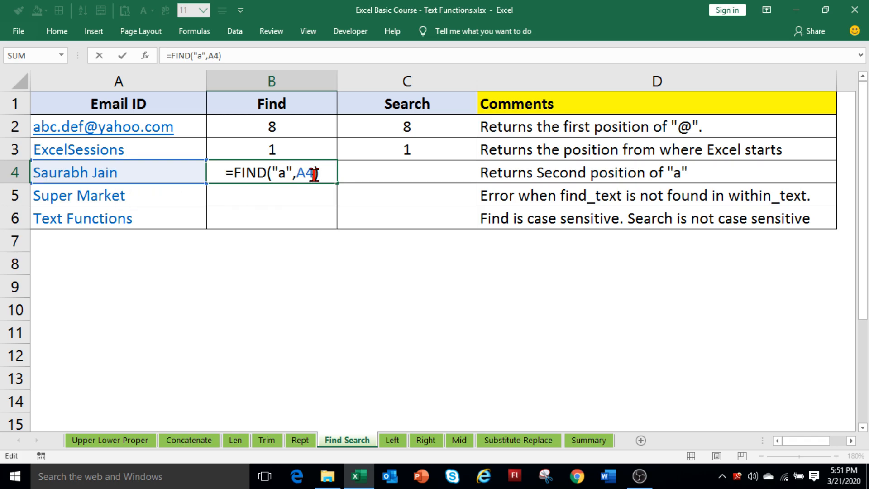
pyautogui.write(',')
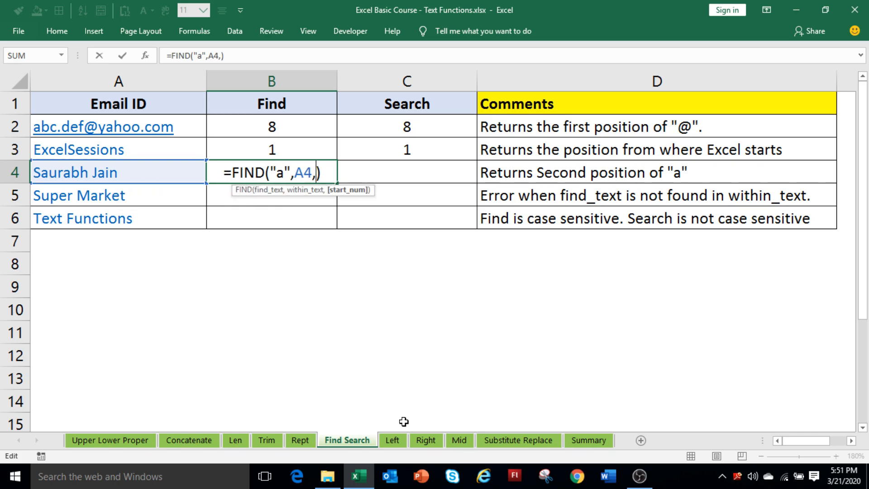
pyautogui.write('find')
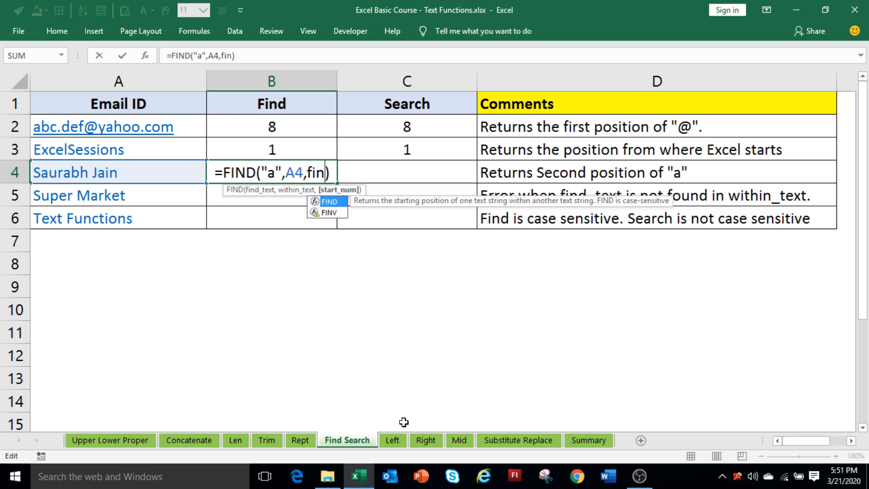
pyautogui.write('("a')
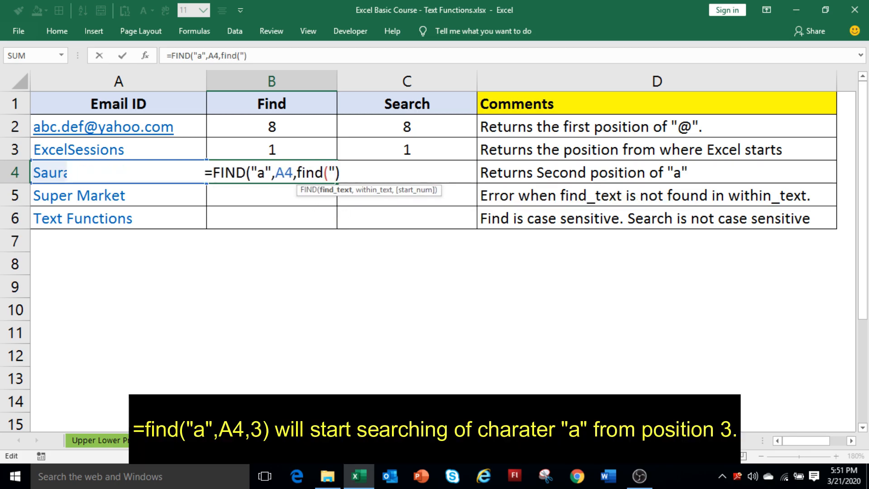
pyautogui.write('",A4)')
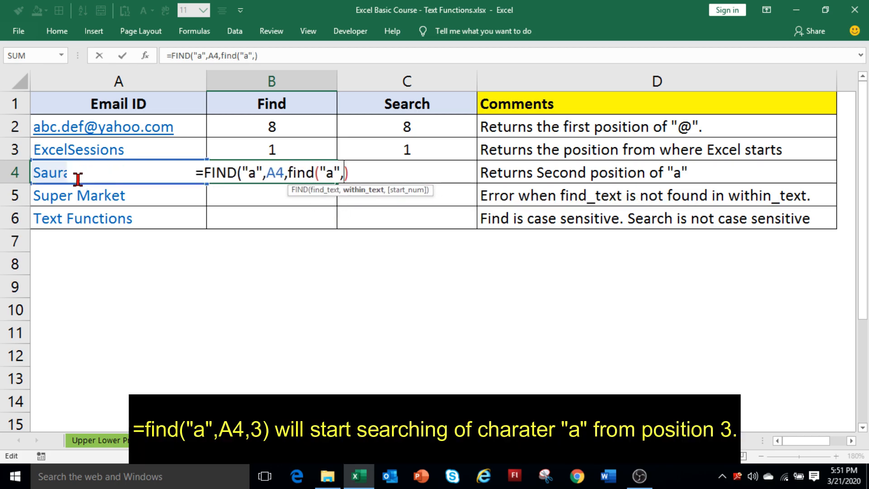
pyautogui.write(')')
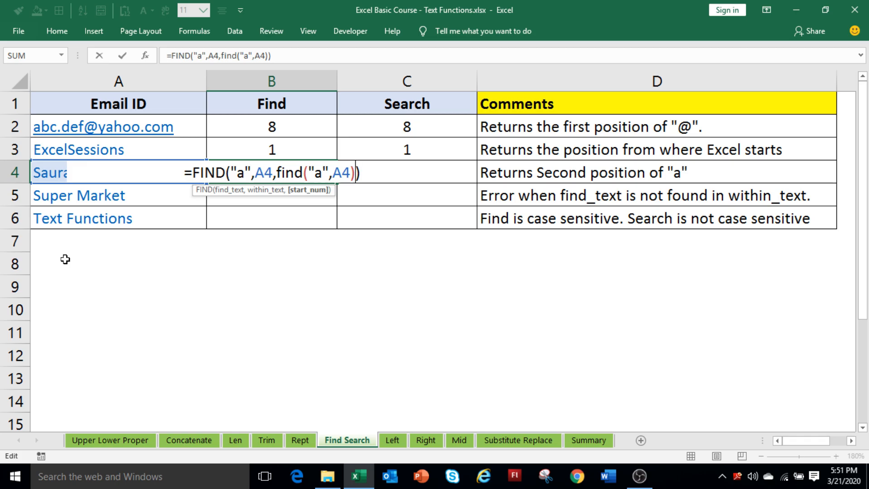
pyautogui.write('+')
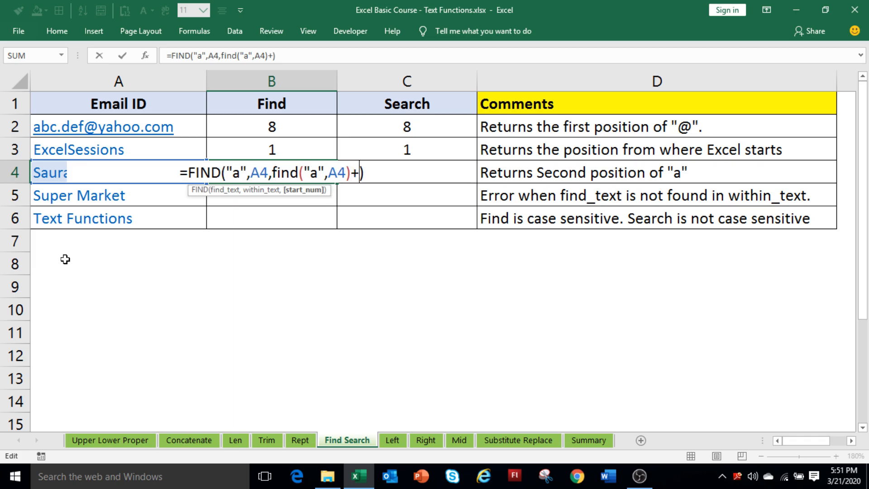
pyautogui.write('1')
pyautogui.press('Return')
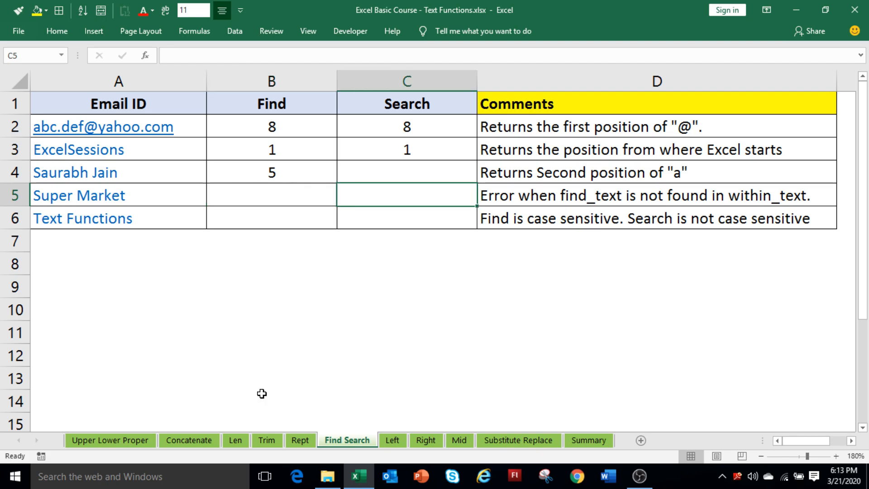
# Step: Enter =Search("a",A4,search("a",A4)+1) in cell C4 to locate the second "a" with the SEARCH function
pyautogui.press('Up')
pyautogui.write('=')
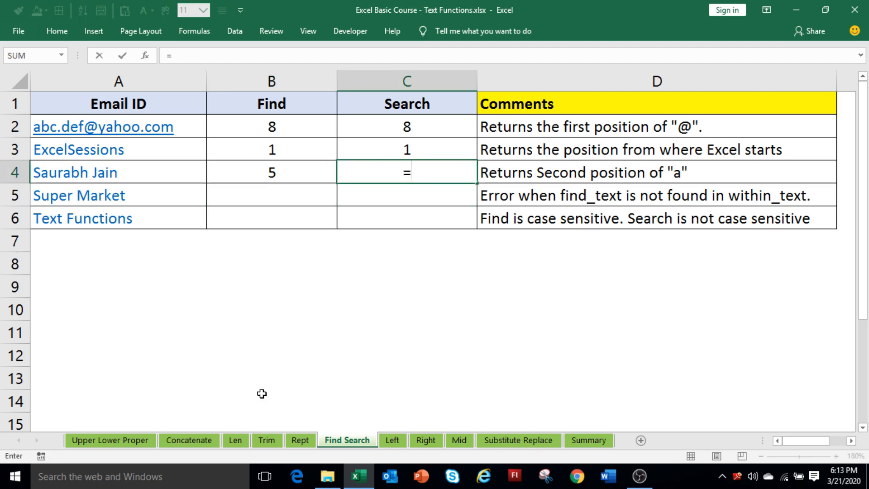
pyautogui.write('Search("a')
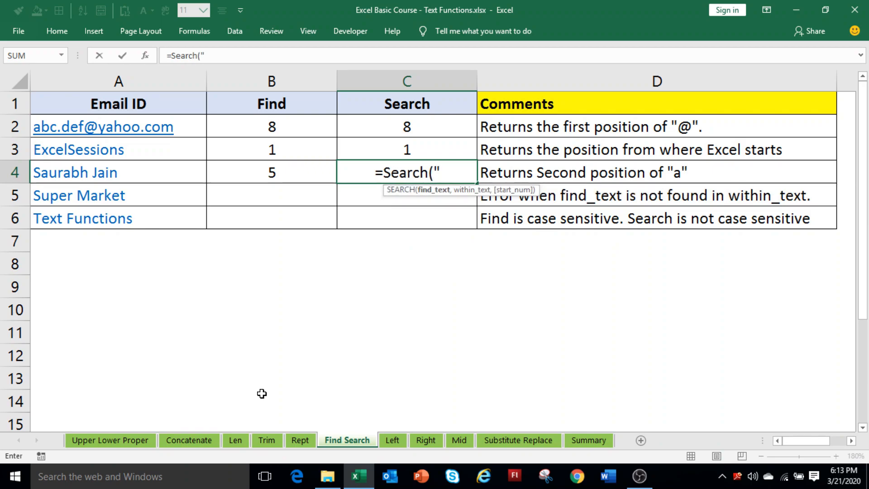
pyautogui.write('",')
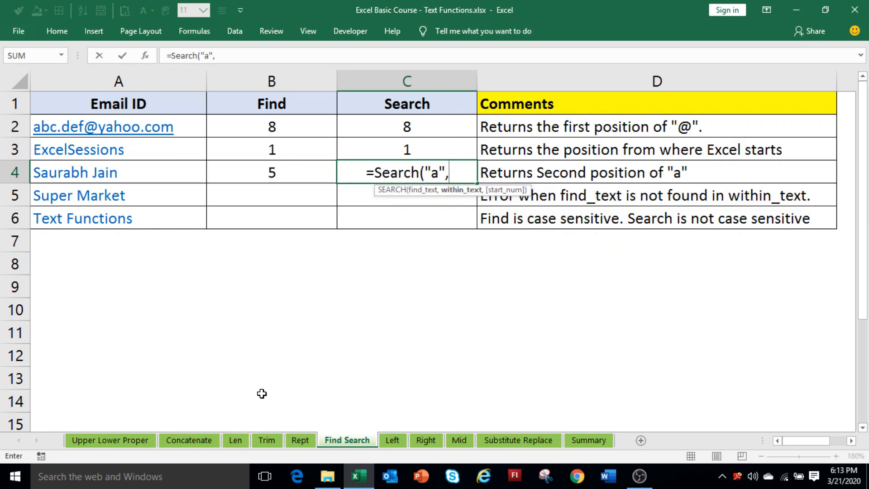
pyautogui.click(64, 174)
pyautogui.write(',')
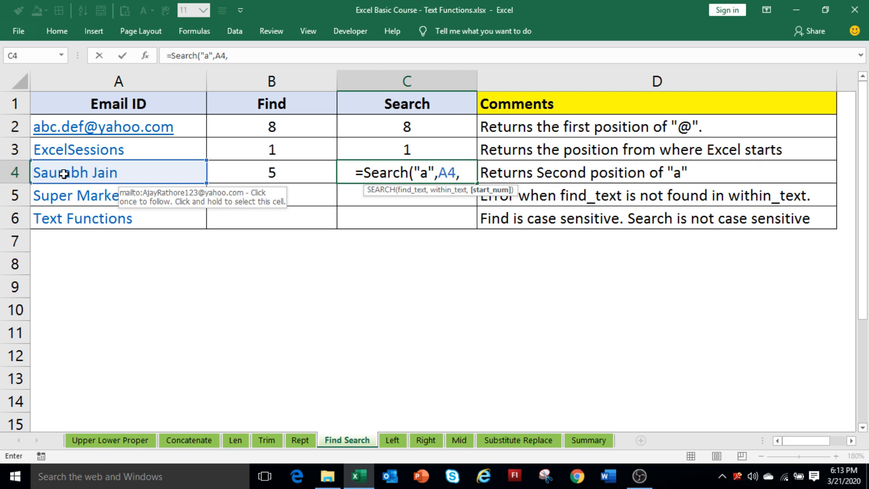
pyautogui.write('search(')
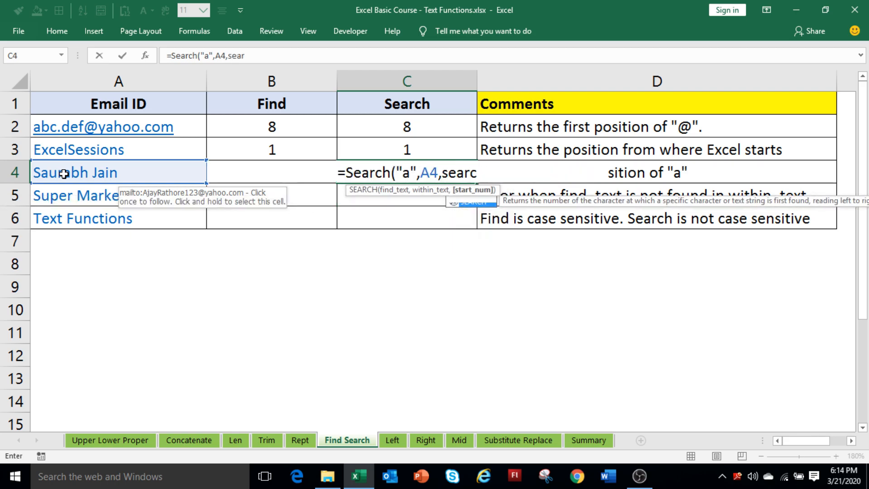
pyautogui.write('"a')
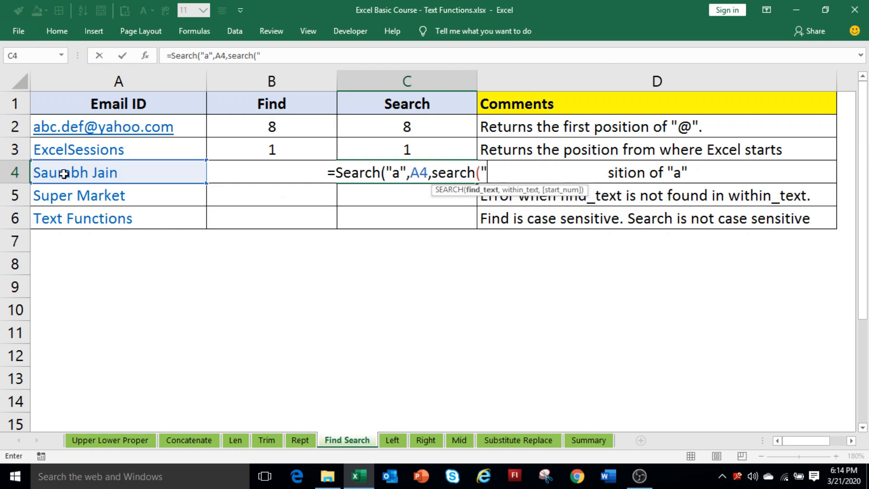
pyautogui.write(',')
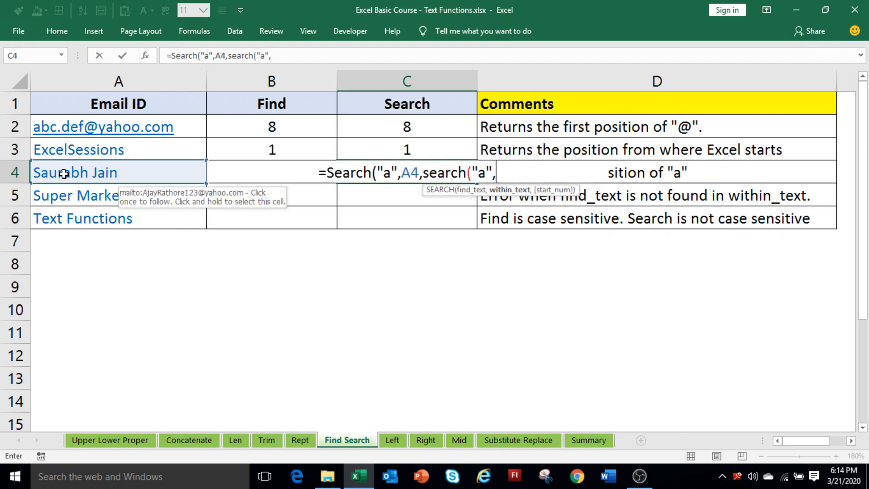
pyautogui.click(148, 170)
pyautogui.write(')')
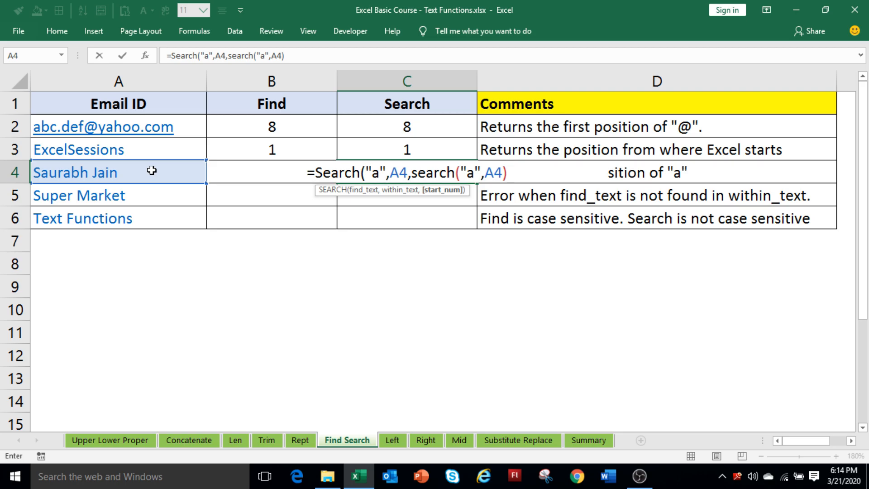
pyautogui.write('+')
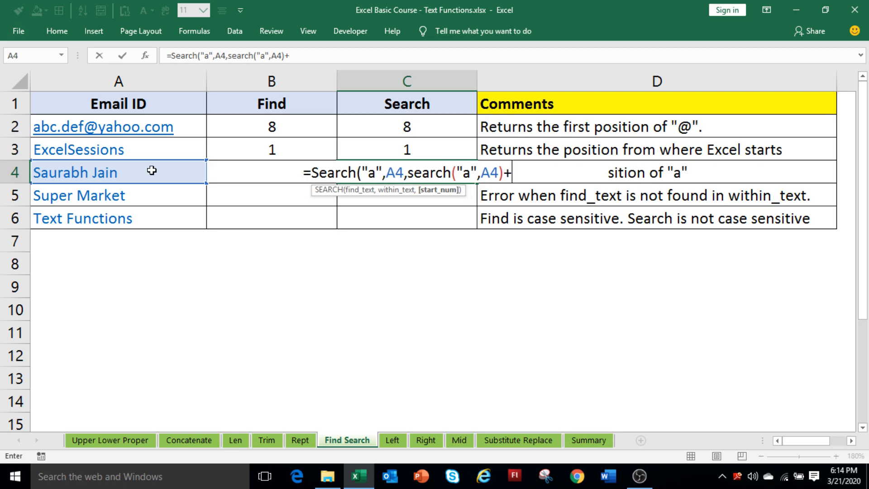
pyautogui.write('1)')
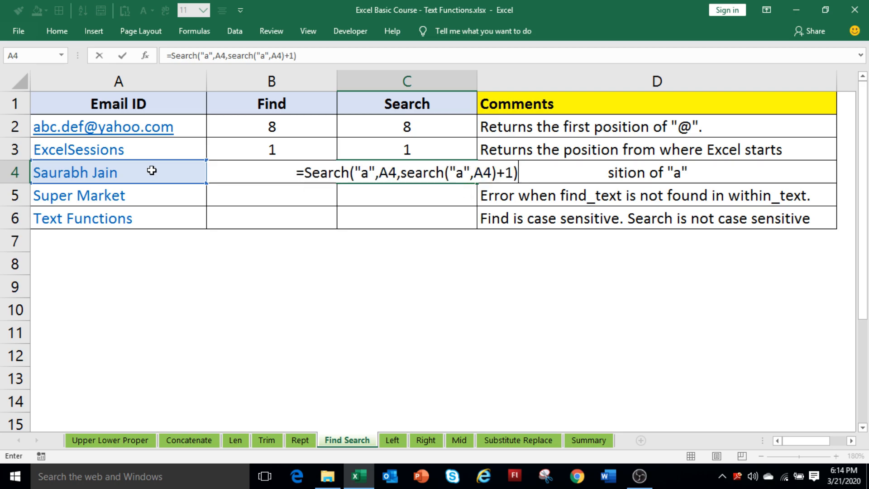
pyautogui.press('Return')
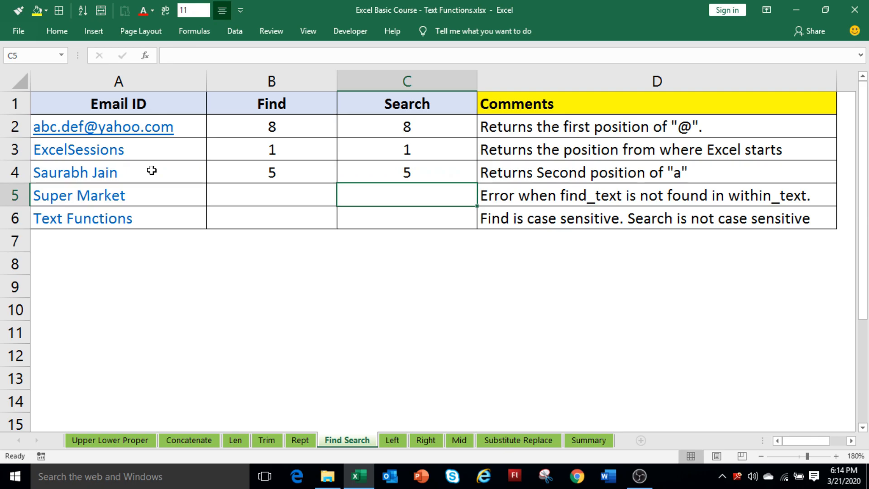
# Step: Enter =find("excel",A5) in cell B5 to look for "excel" within Super Market
pyautogui.press('Left')
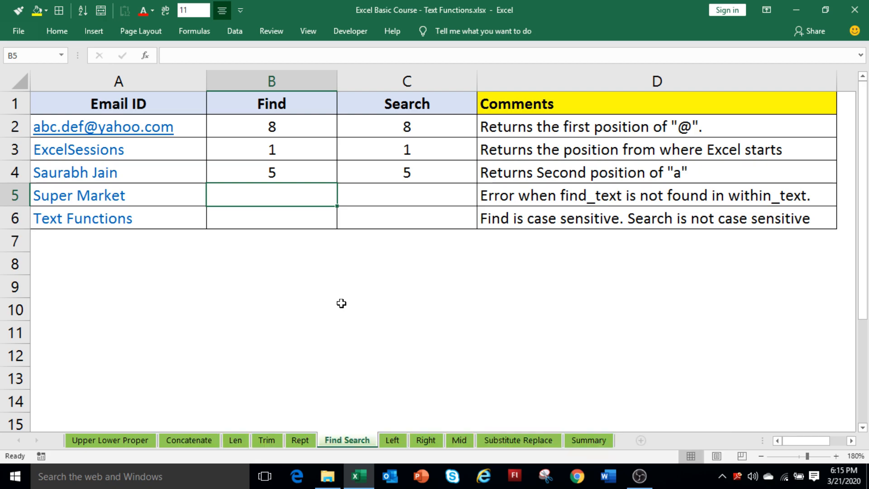
pyautogui.write('=find(')
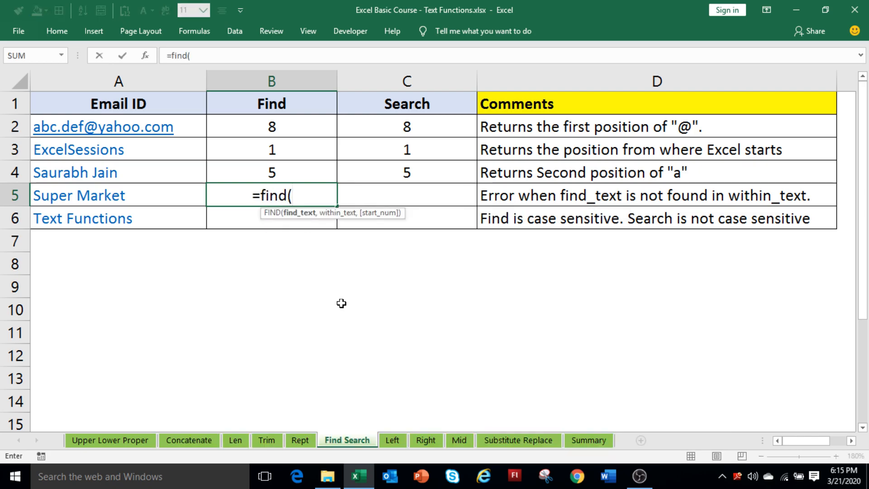
pyautogui.write('"excel",')
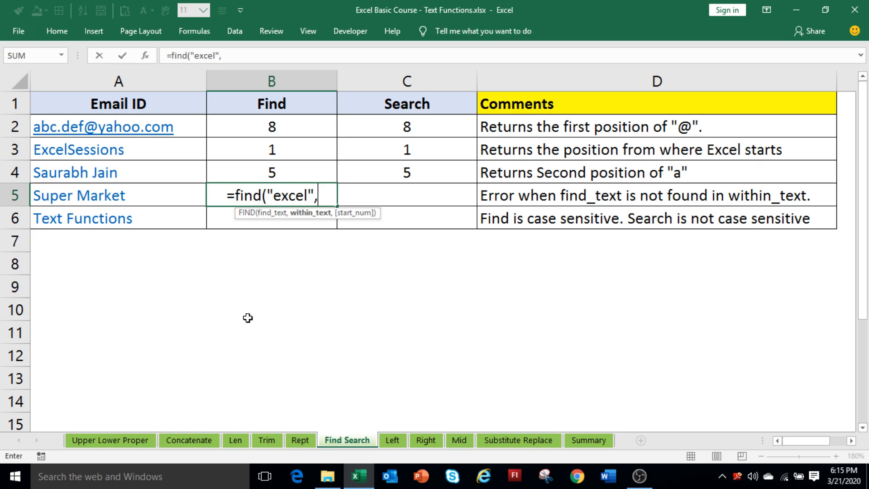
pyautogui.click(160, 199)
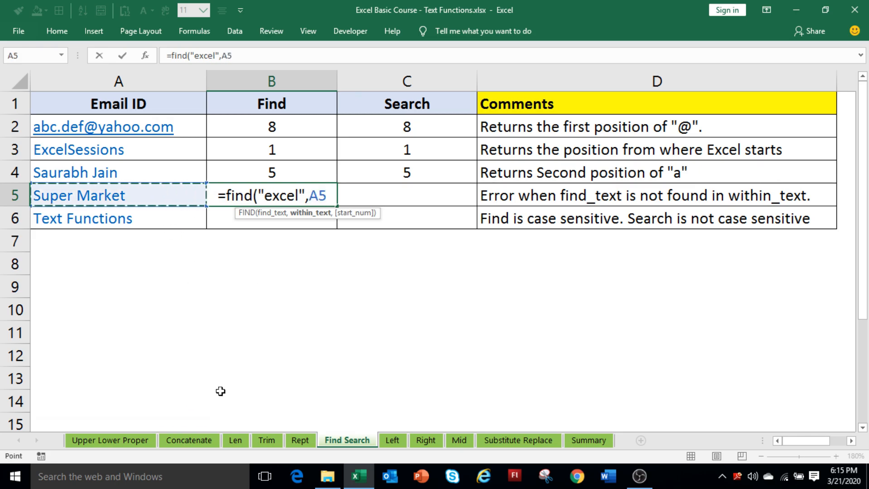
pyautogui.write(')')
pyautogui.press('Return')
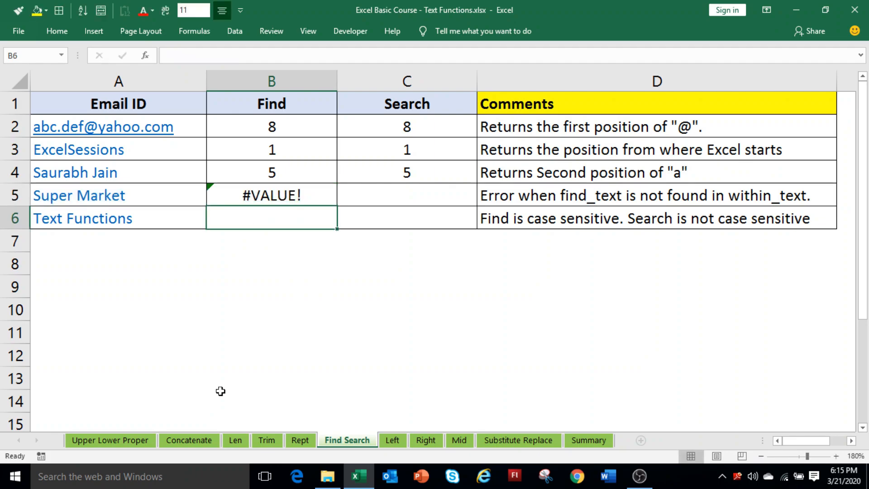
# Step: Enter =search("excel",A5) in cell C5 to look for "excel" within Super Market with the SEARCH function
pyautogui.press('Up')
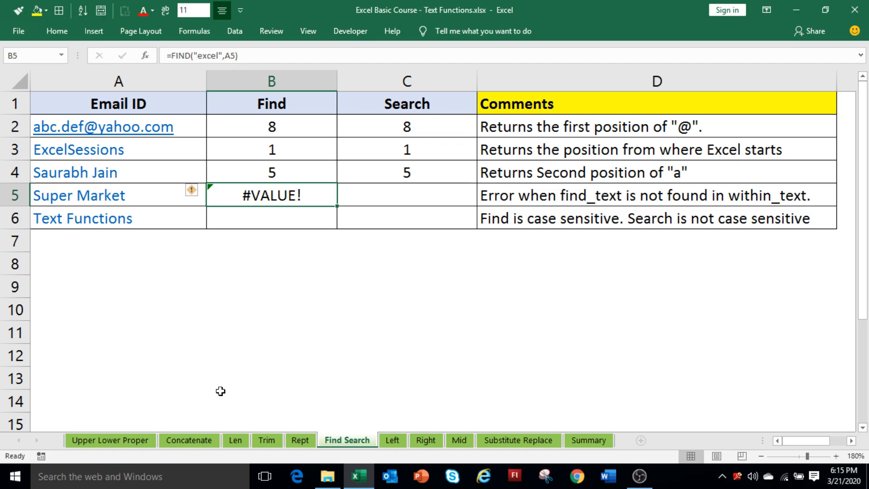
pyautogui.press('Right')
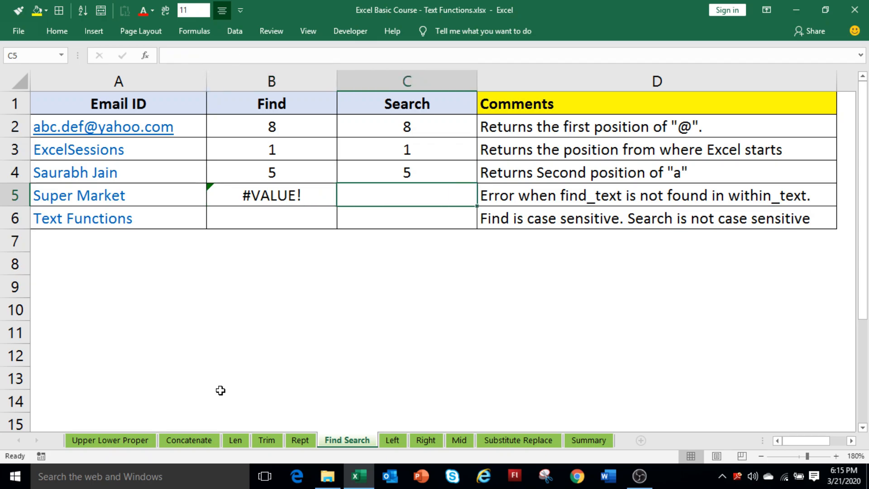
pyautogui.write('=sear')
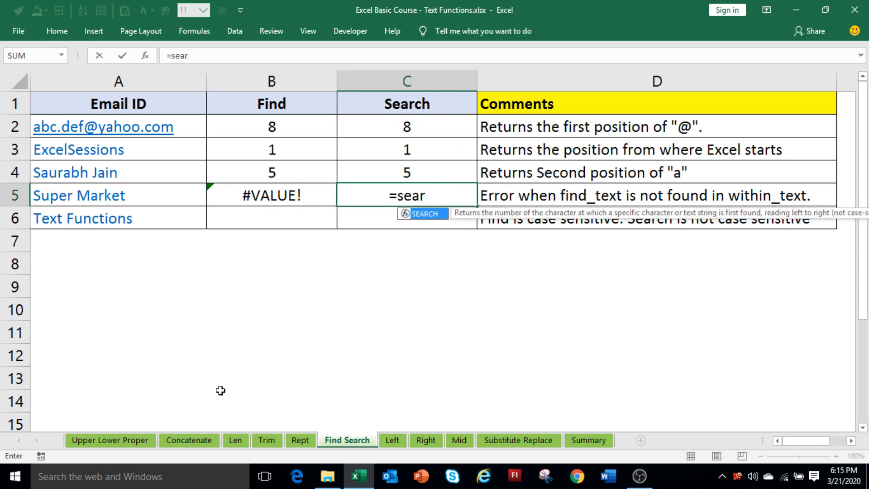
pyautogui.write('ch("excel",')
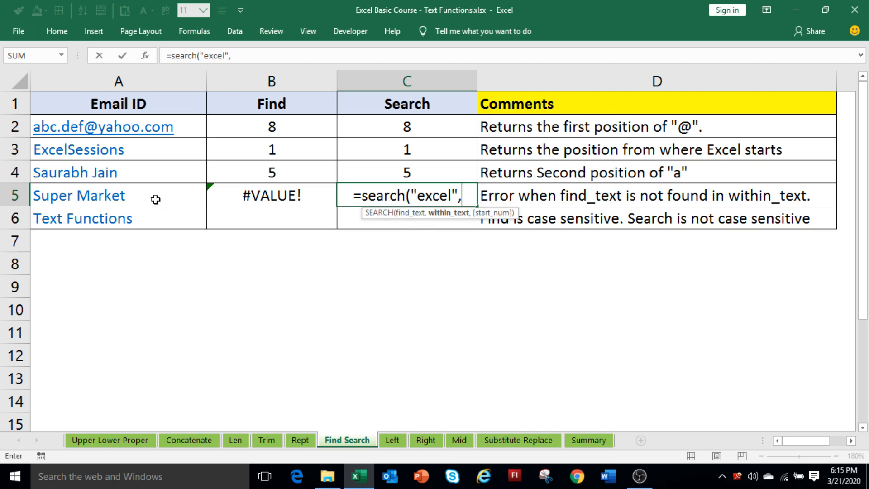
pyautogui.click(157, 201)
pyautogui.write(')')
pyautogui.press('Return')
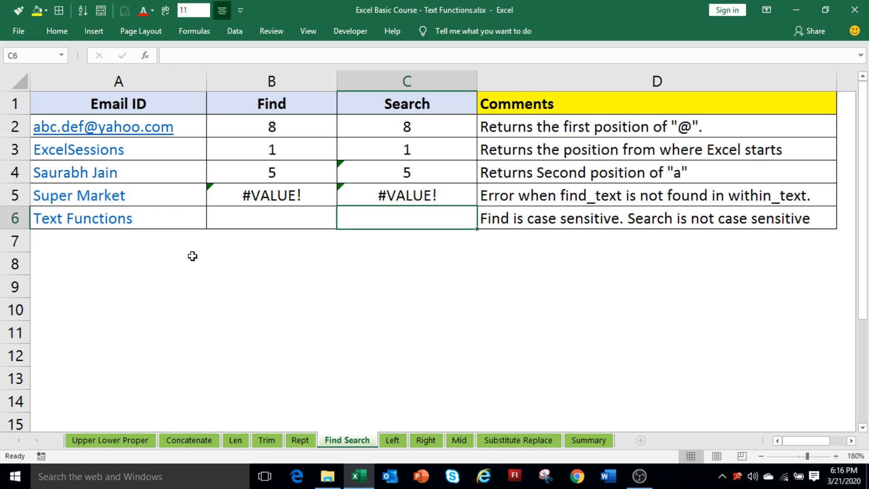
# Step: Enter =find("text",A6) in cell B6 to look for lowercase "text" within Text Functions
pyautogui.click(231, 225)
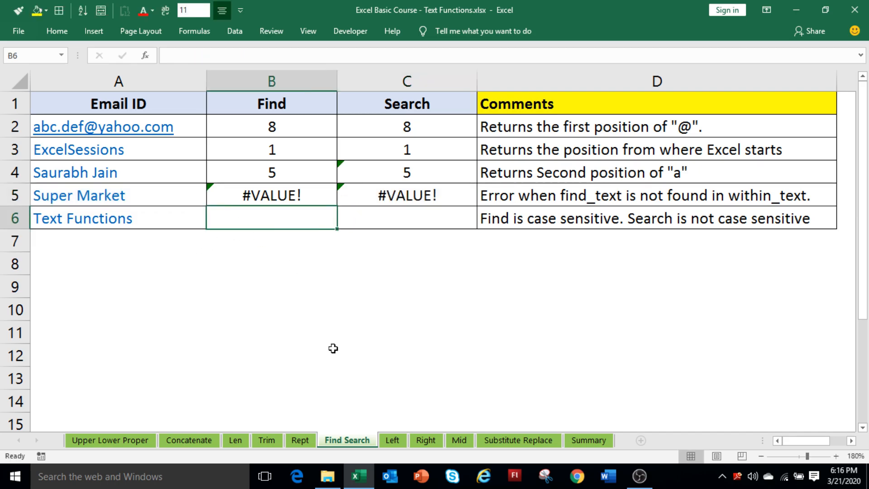
pyautogui.write('=find')
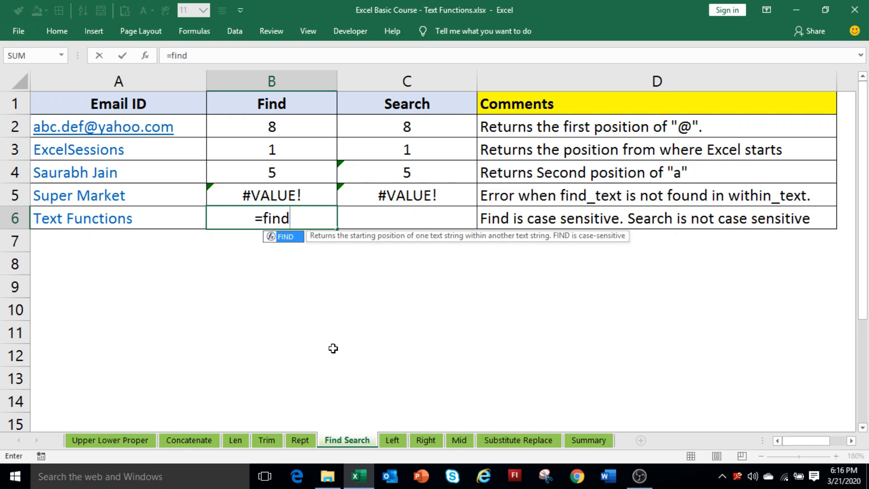
pyautogui.write('("text')
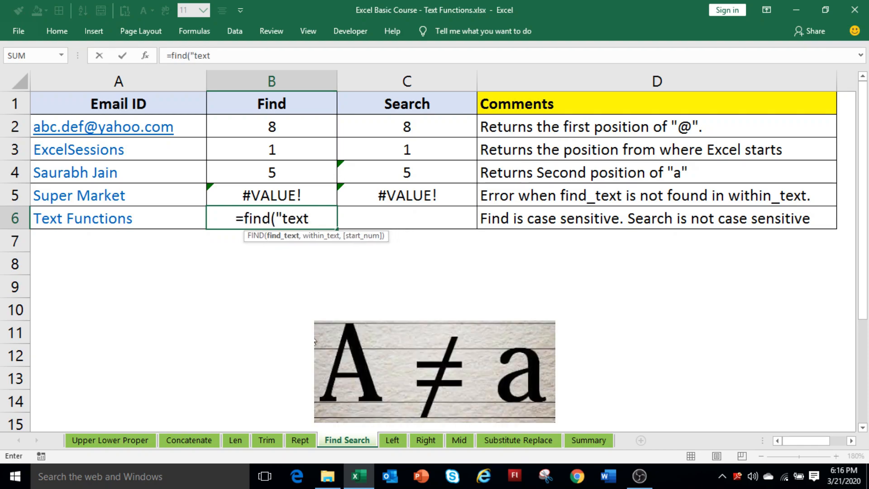
pyautogui.write('",')
pyautogui.click(167, 224)
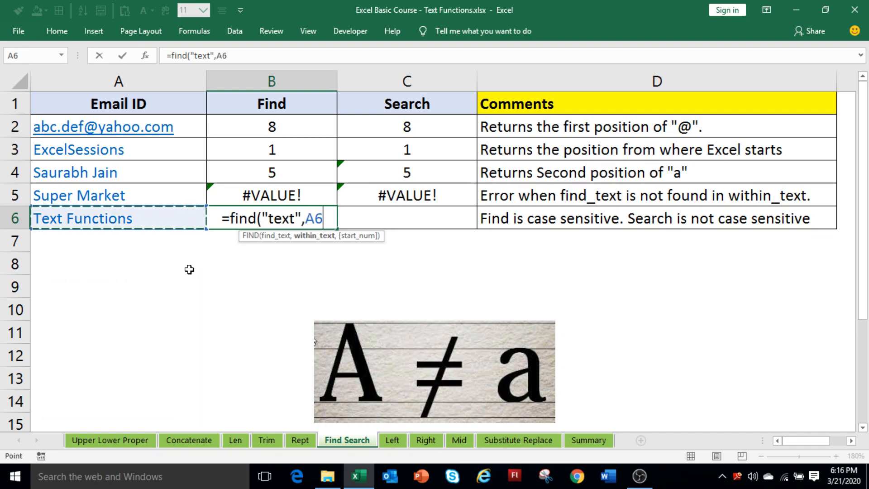
pyautogui.write(')')
pyautogui.press('Return')
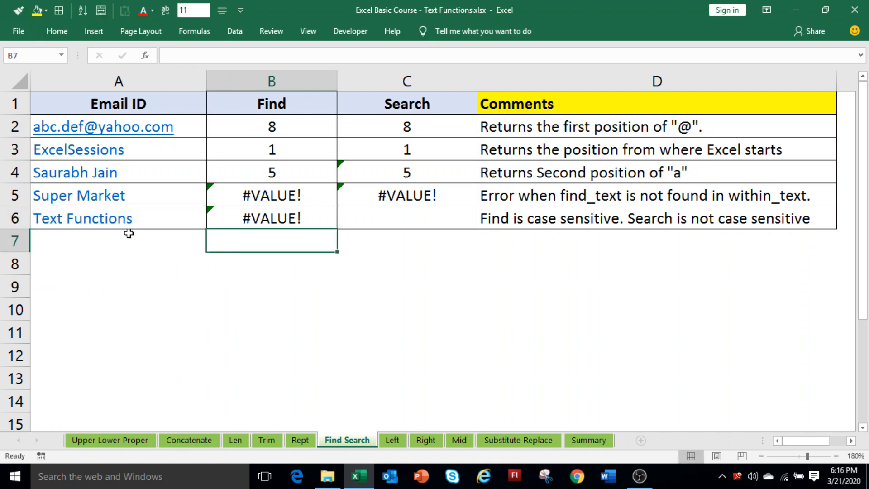
# Step: Enter =search("text",A6) in cell C6 to look for lowercase "text" within Text Functions regardless of case
pyautogui.click(404, 225)
pyautogui.write('=s')
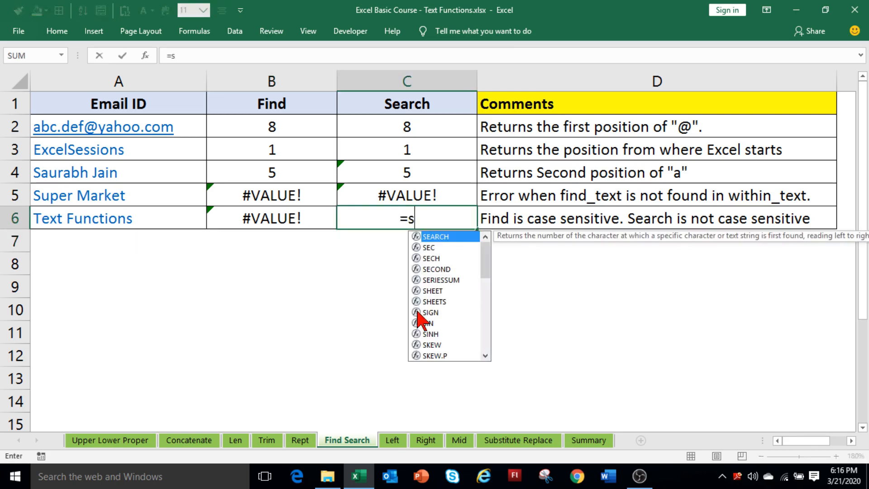
pyautogui.write('earch("text')
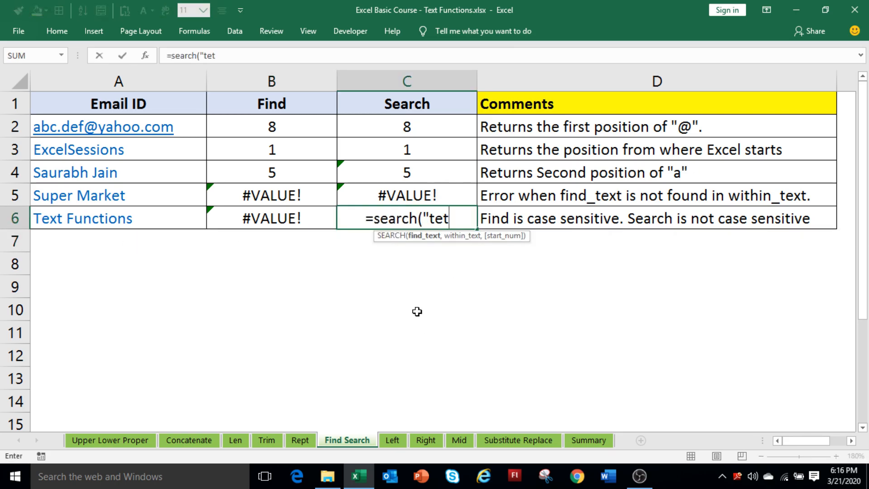
pyautogui.write('",')
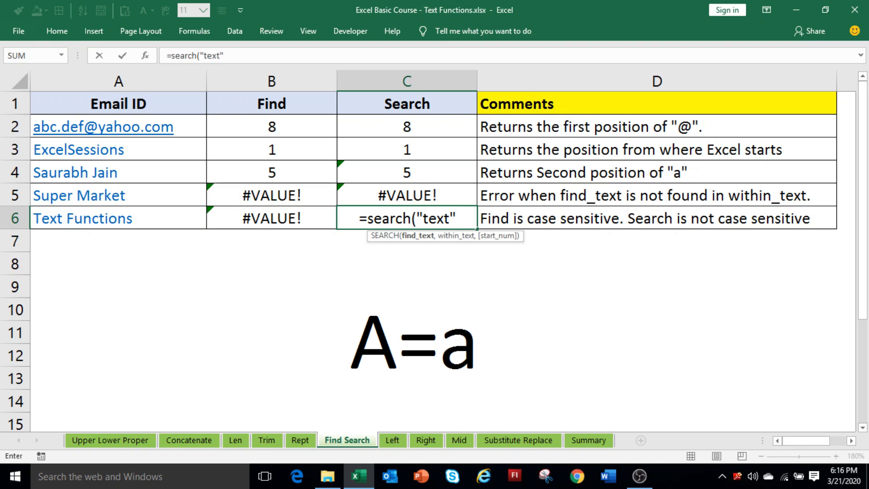
pyautogui.click(172, 223)
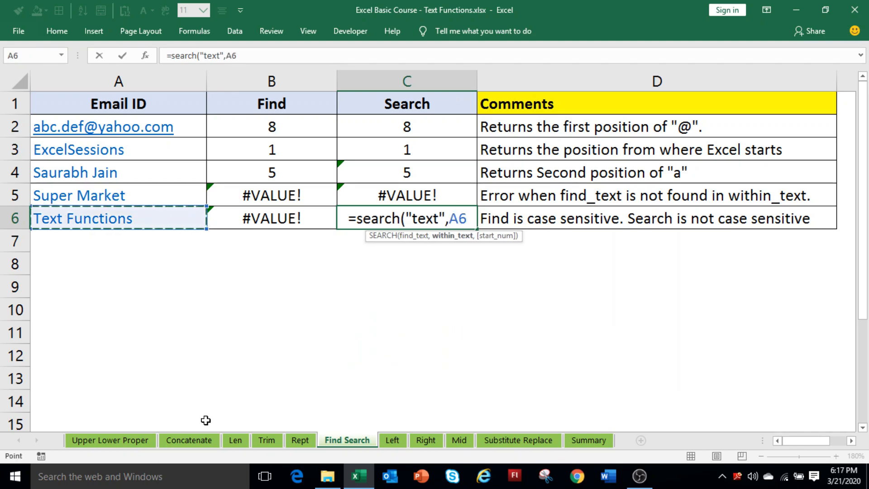
pyautogui.write(')')
pyautogui.press('Return')
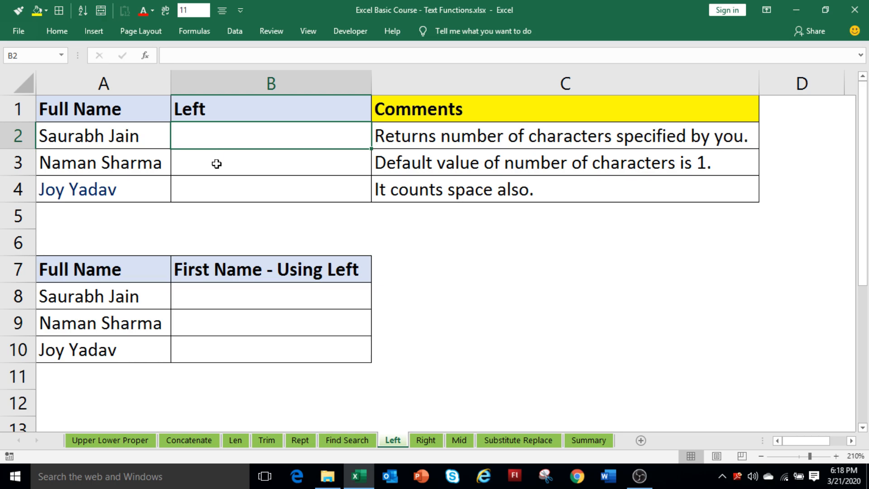
# Step: Enter =Left(A2,4) in cell B2 of the Left sheet to extract the first four characters of the full name
pyautogui.write('=')
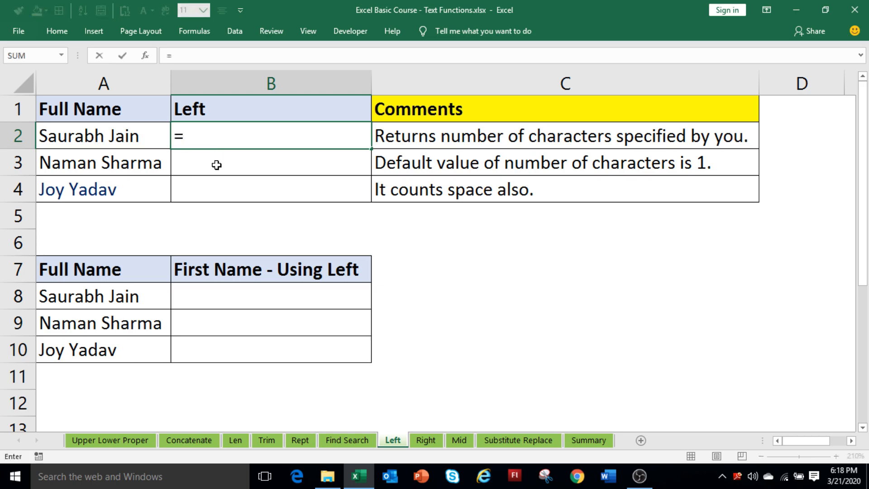
pyautogui.write('Left(')
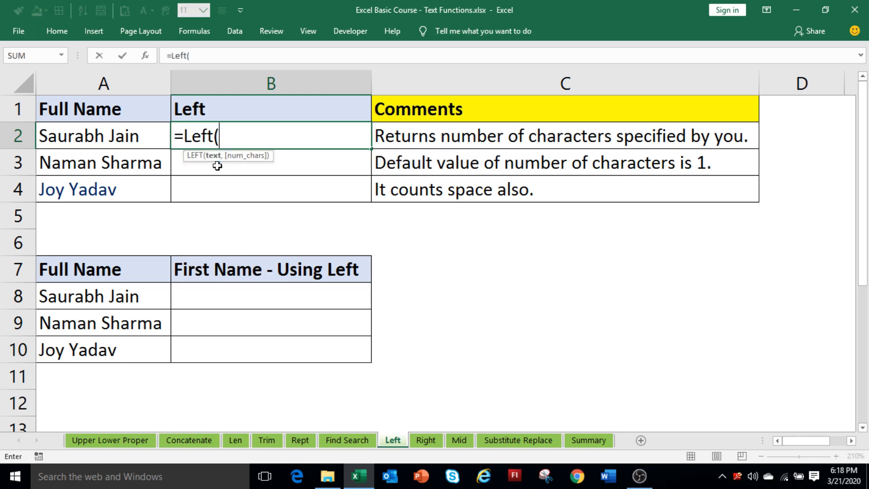
pyautogui.click(146, 137)
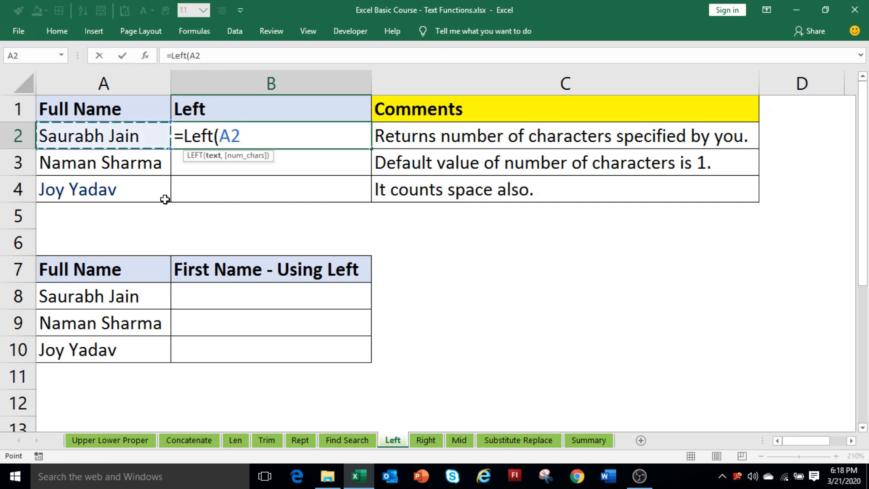
pyautogui.write(',')
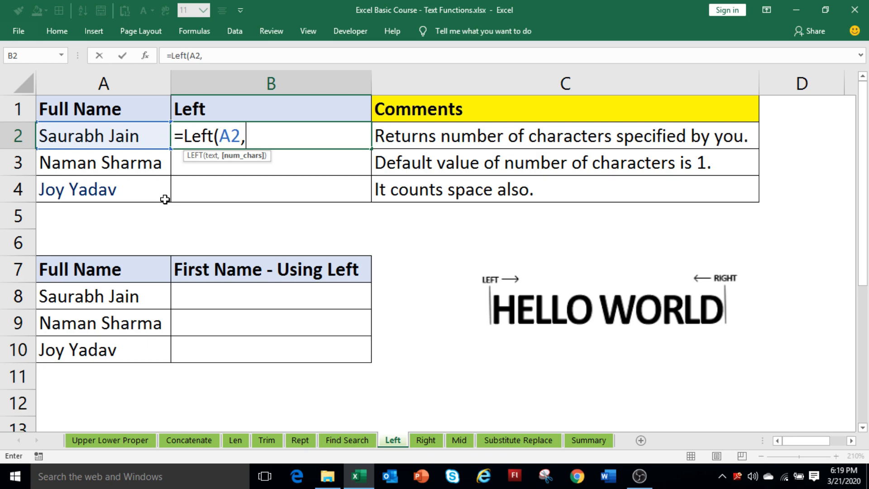
pyautogui.write('4')
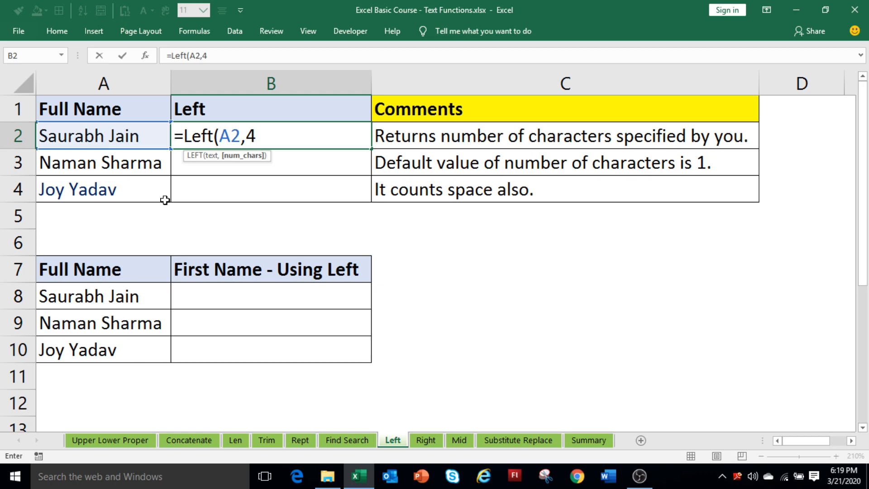
pyautogui.write(')')
pyautogui.press('Return')
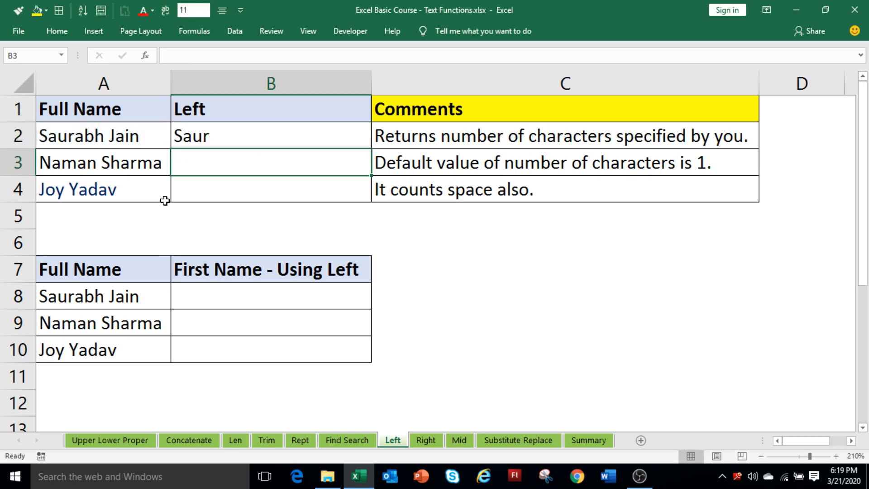
# Step: Enter =left(A3) in cell B3, omitting the number of characters so the default applies
pyautogui.write('=')
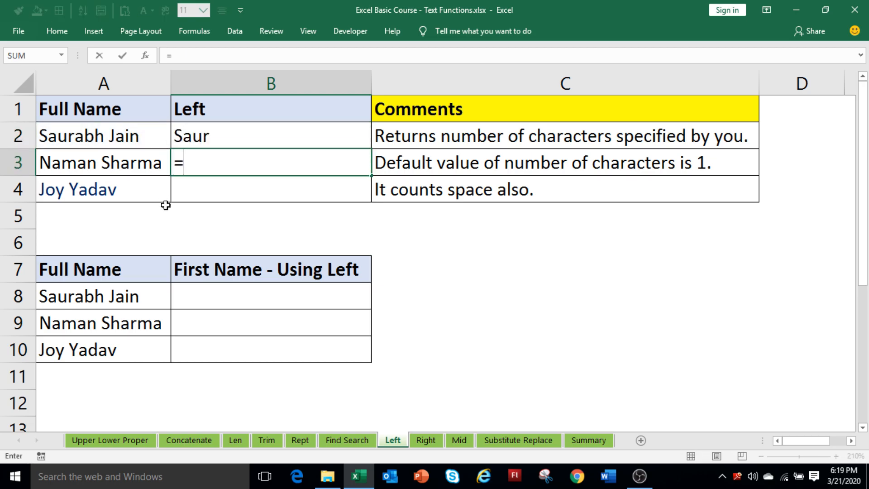
pyautogui.write('left')
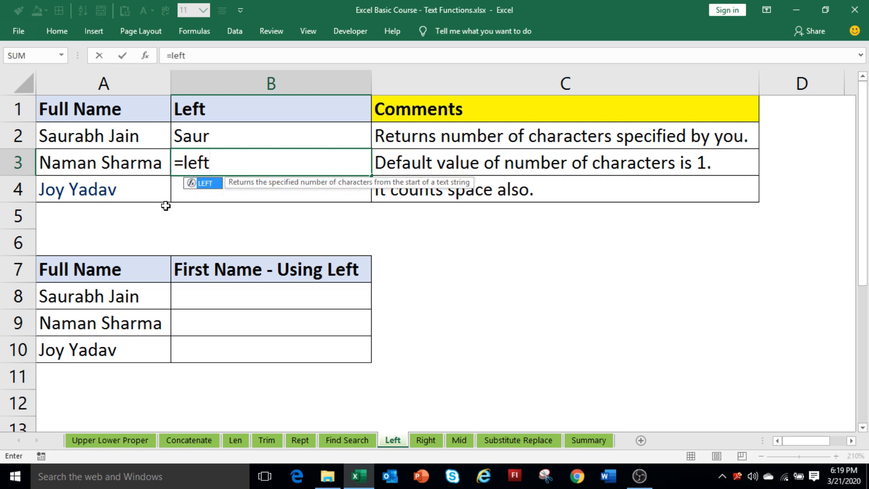
pyautogui.write('(')
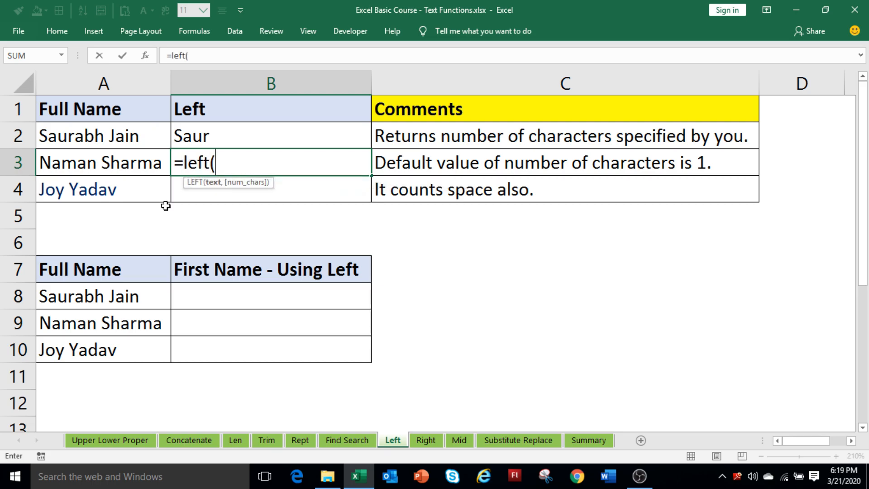
pyautogui.click(149, 167)
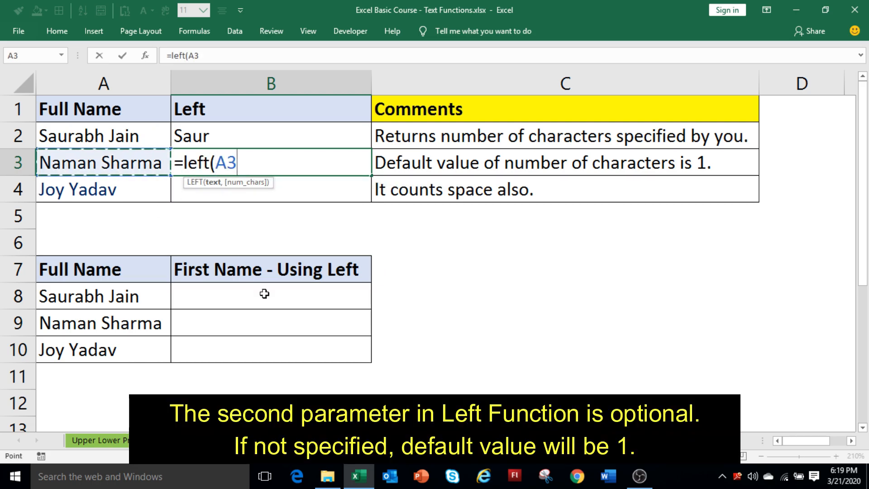
pyautogui.write(')')
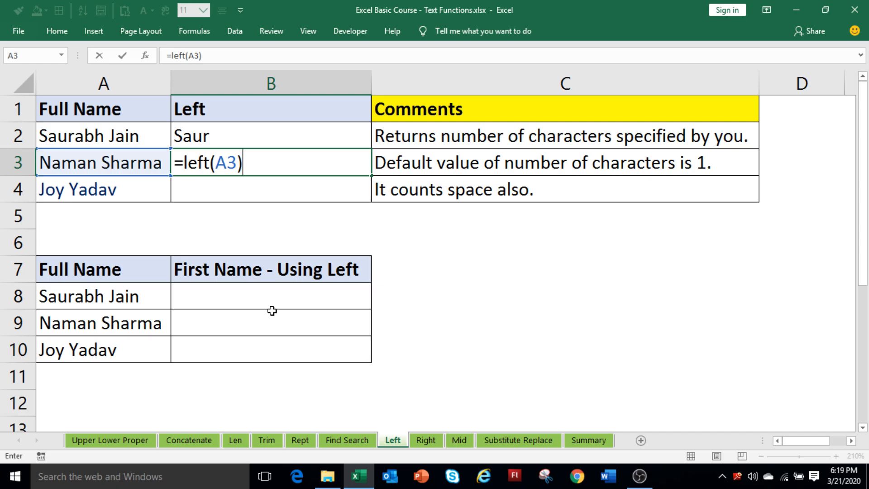
pyautogui.press('Return')
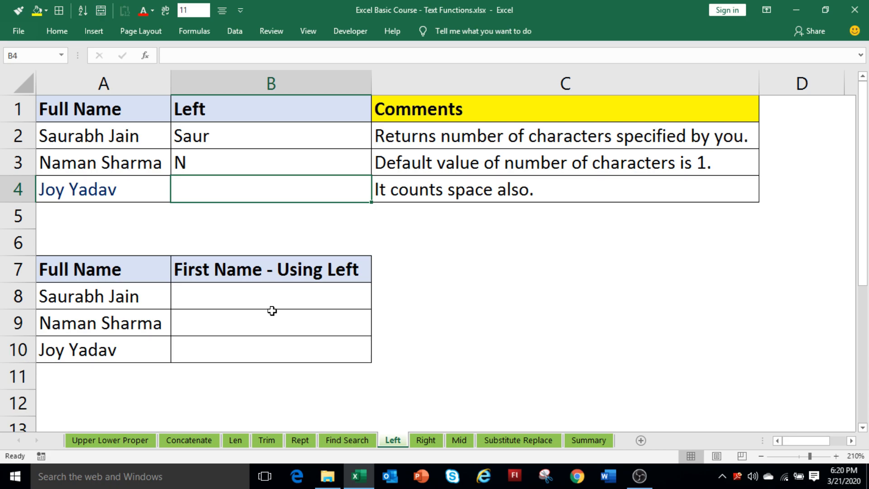
# Step: Enter =left(A4,5) in cell B4 to extract the first five characters of the full name, counting the space
pyautogui.write('=')
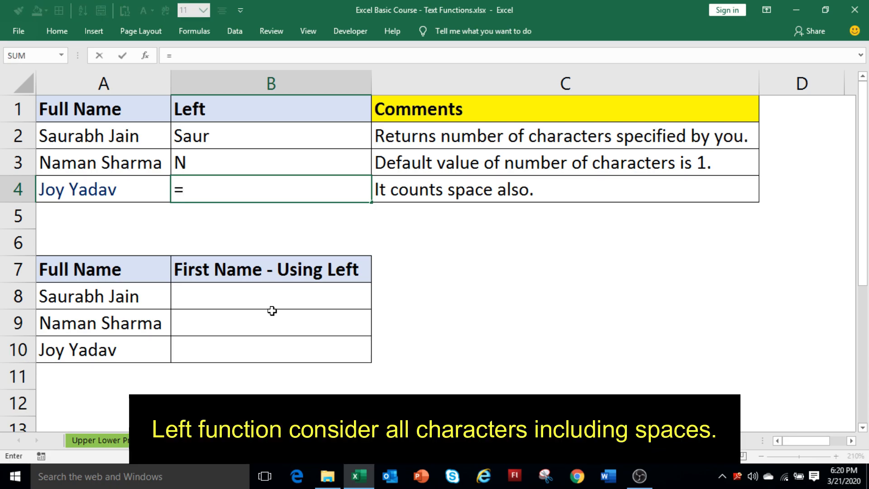
pyautogui.write('left(')
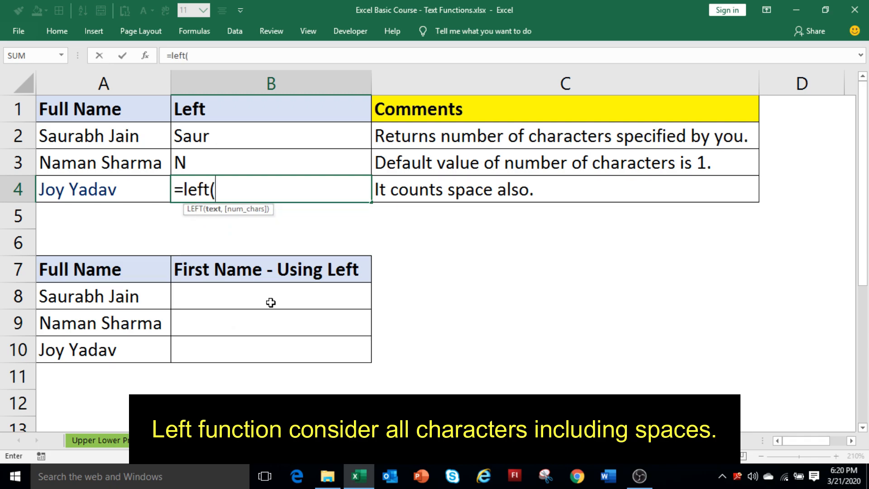
pyautogui.click(109, 191)
pyautogui.write(',')
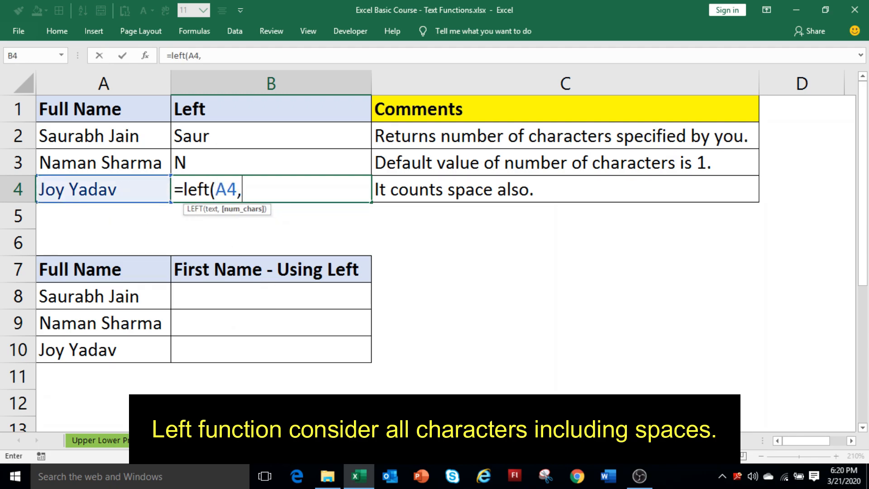
pyautogui.write('5)')
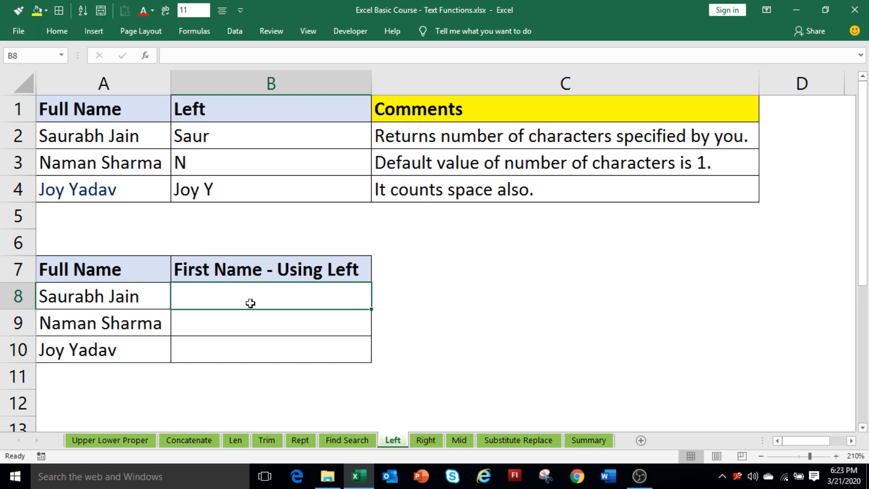
# Step: Enter =Left(A8,find(" ",A8)-1) in cell B8 to extract the first name from the full name
pyautogui.write('=')
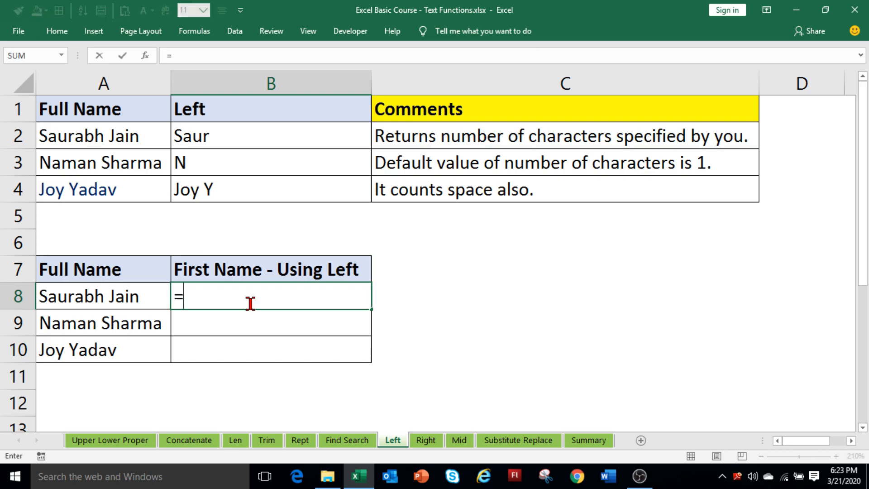
pyautogui.write('Left(')
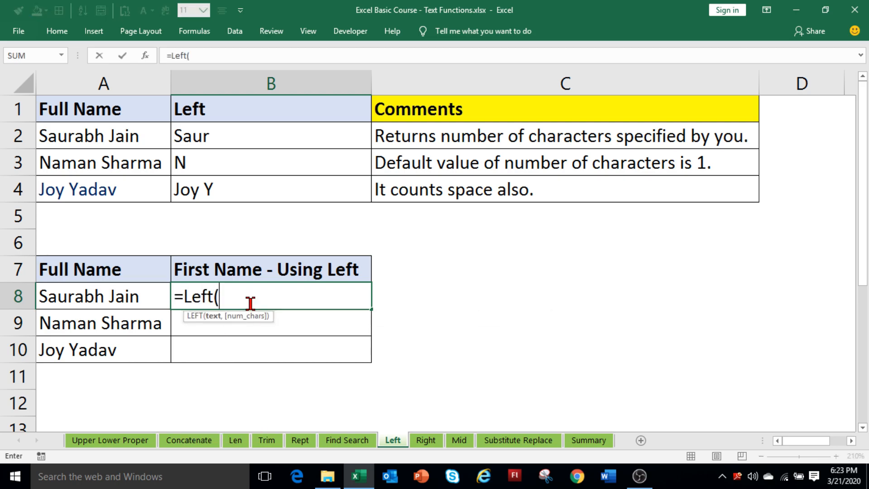
pyautogui.click(131, 297)
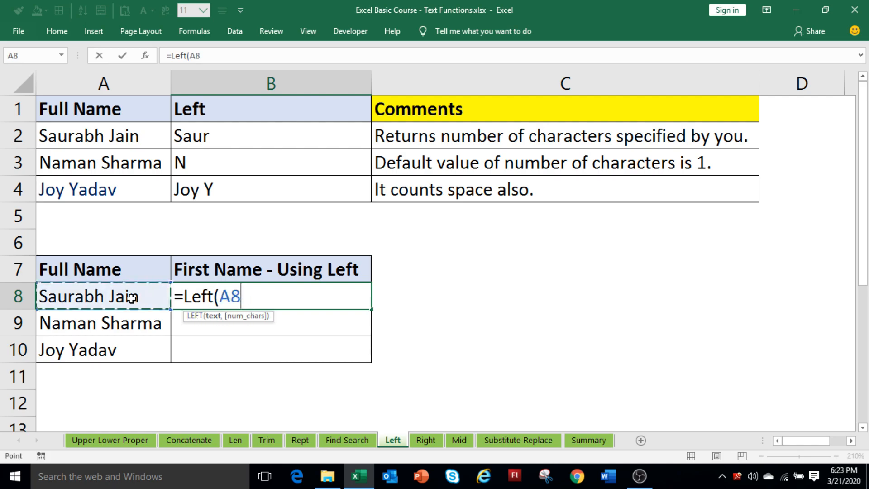
pyautogui.write(',')
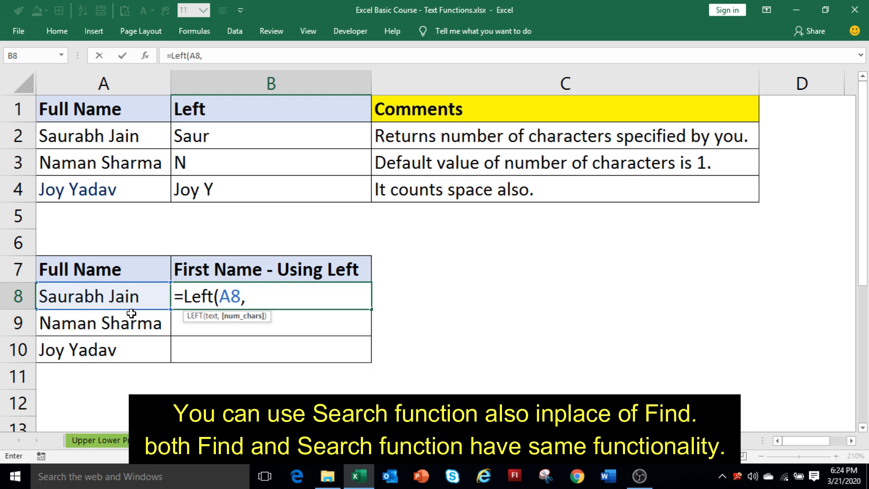
pyautogui.write('find')
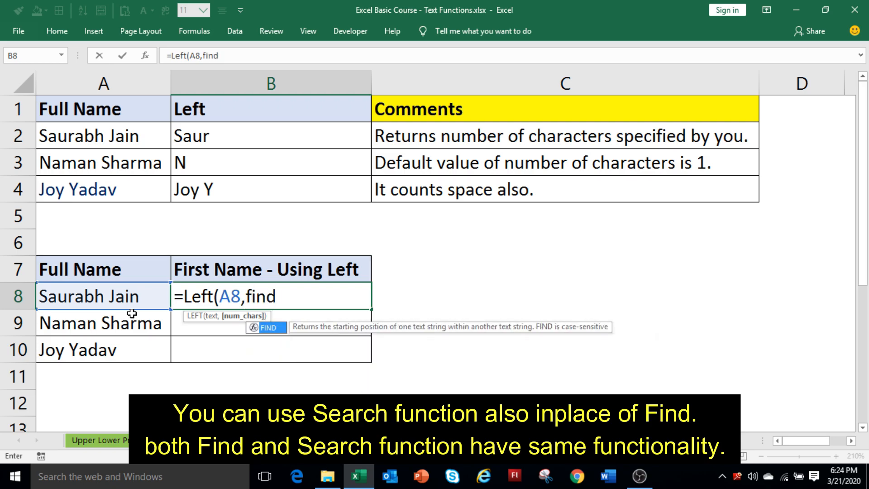
pyautogui.write('(')
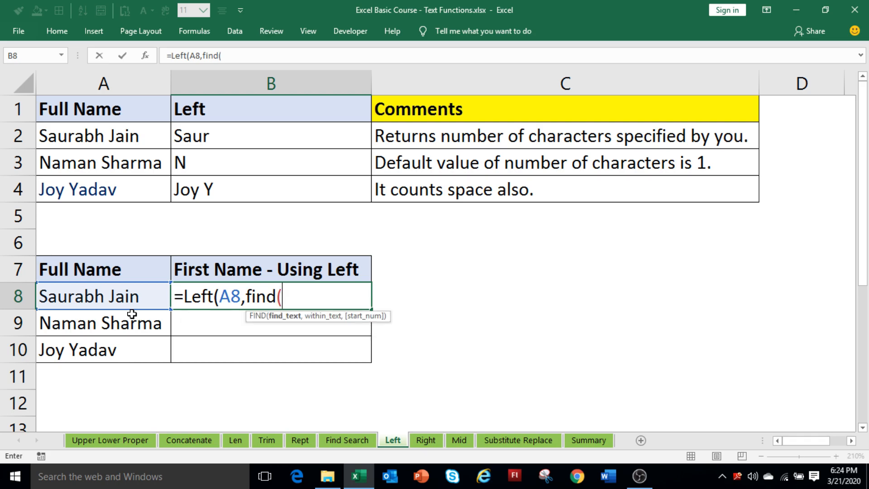
pyautogui.write('" ",')
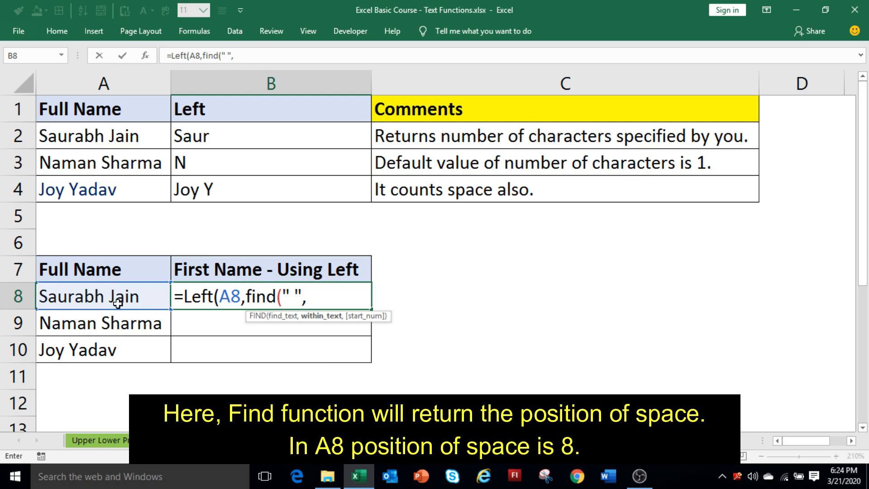
pyautogui.click(117, 303)
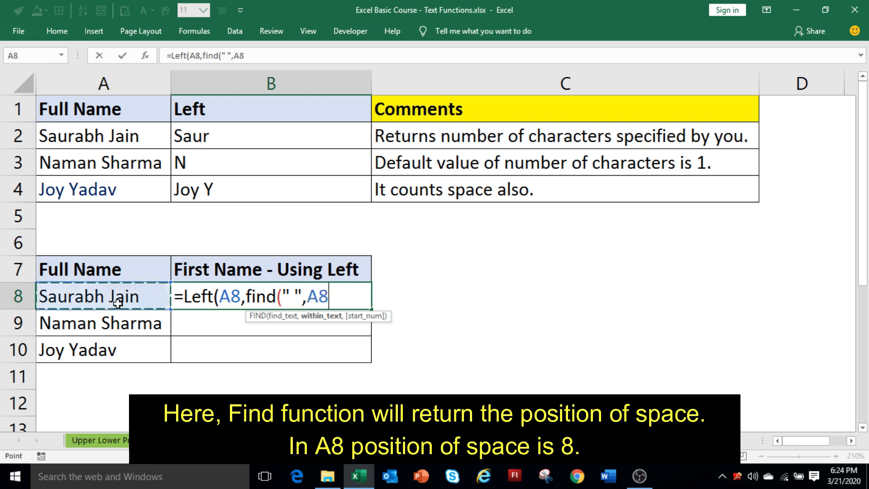
pyautogui.write(')')
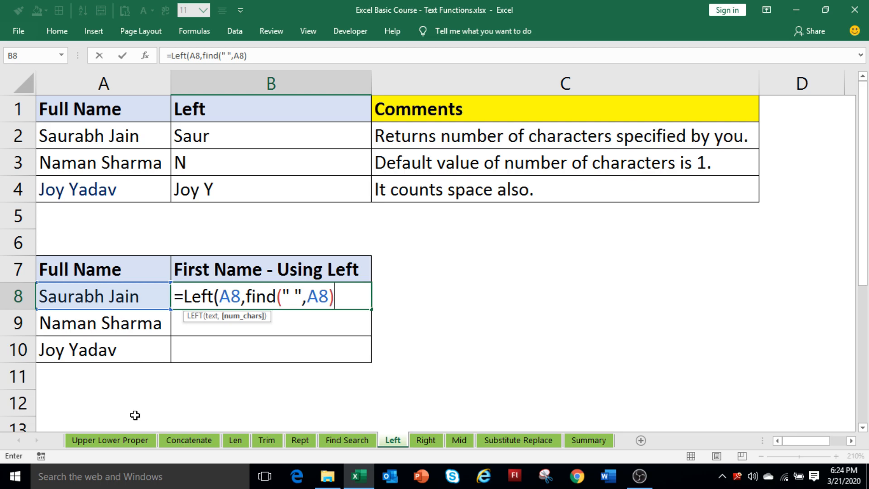
pyautogui.write('-1')
pyautogui.write(')')
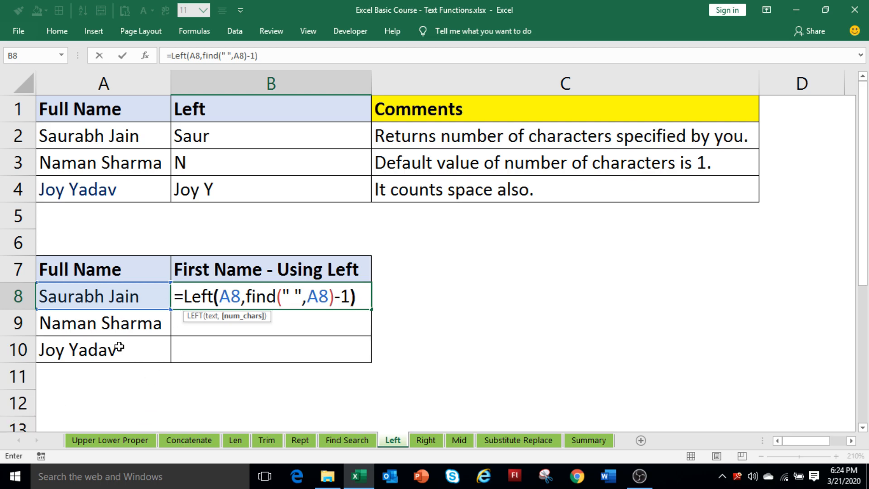
pyautogui.press('Return')
# Step: Copy the first-name formula from cell B8 into cells B9 and B10
pyautogui.click(259, 302)
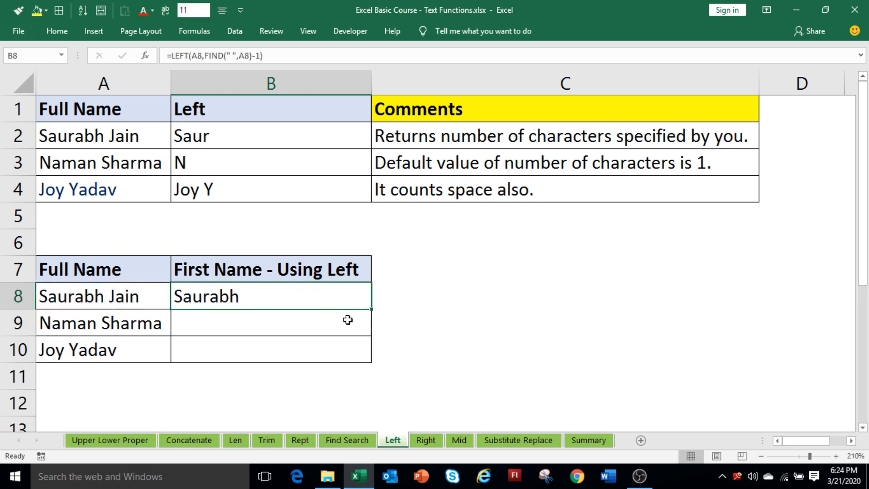
pyautogui.hotkey('ctrl', 'c')
pyautogui.press('Down')
pyautogui.hotkey('shift', 'Down')
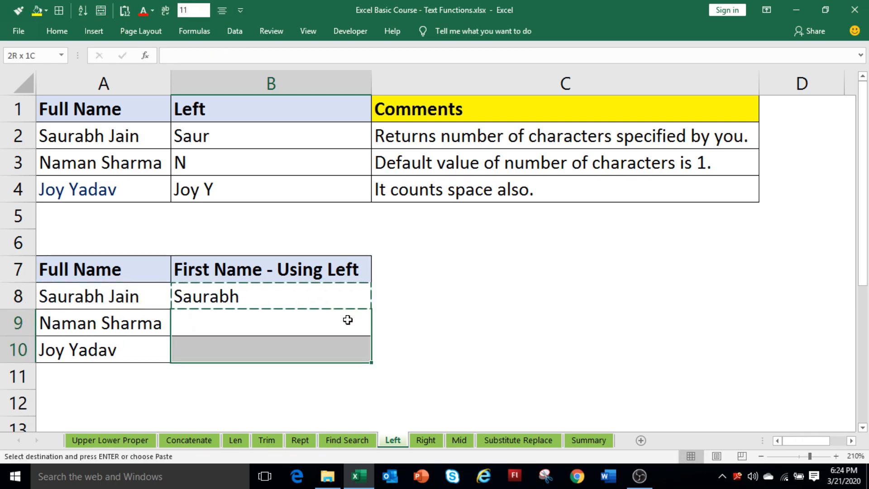
pyautogui.press('Return')
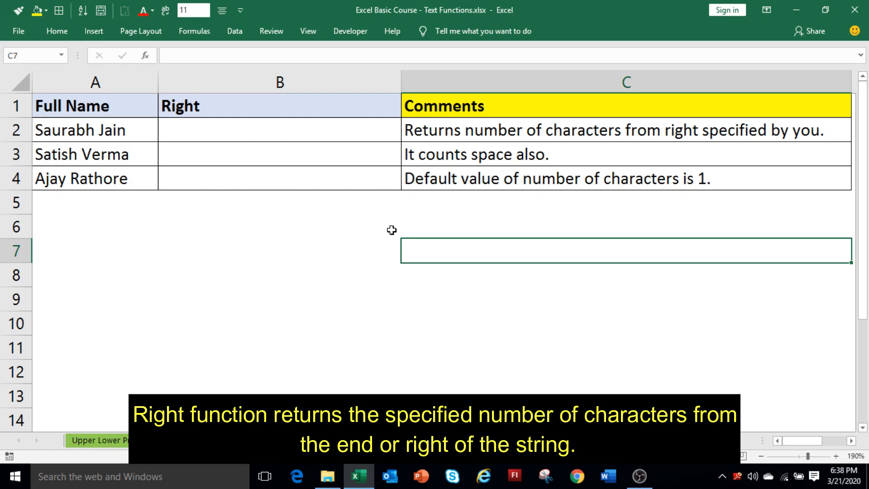
# Step: Enter =right(A2,4) in cell B2 of the Right sheet to extract the last four characters of the full name
pyautogui.click(312, 131)
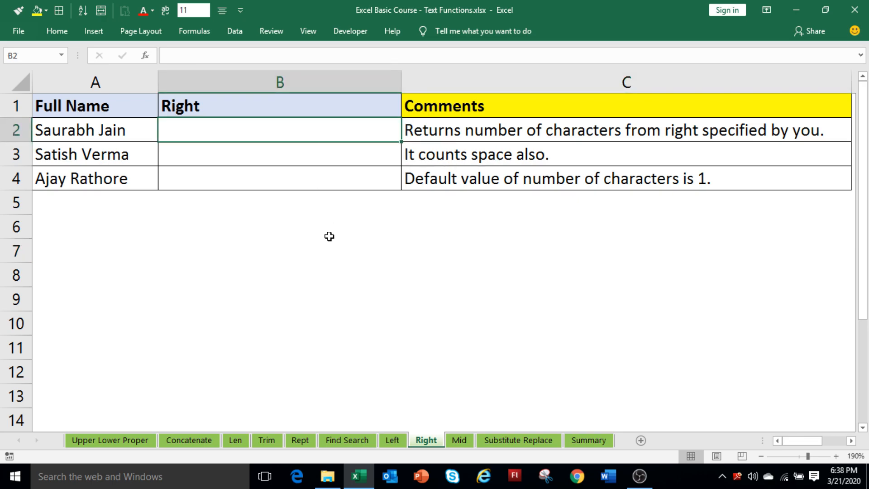
pyautogui.write('=')
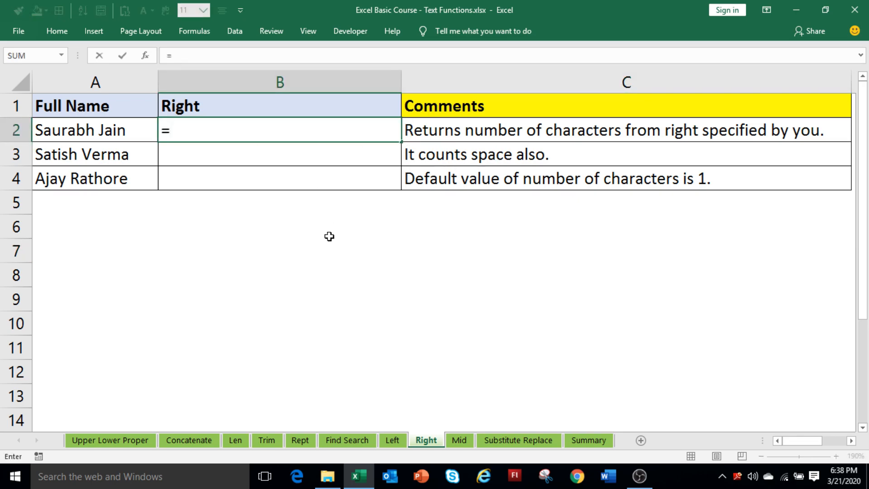
pyautogui.write('right')
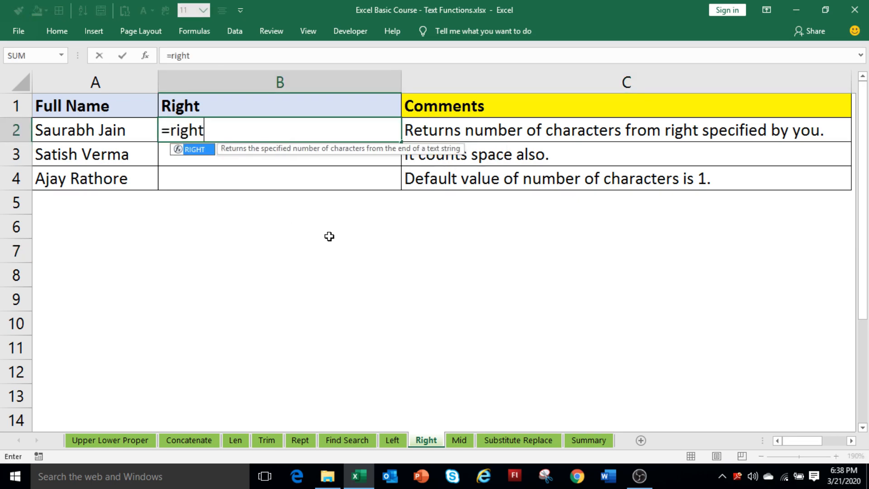
pyautogui.write('(')
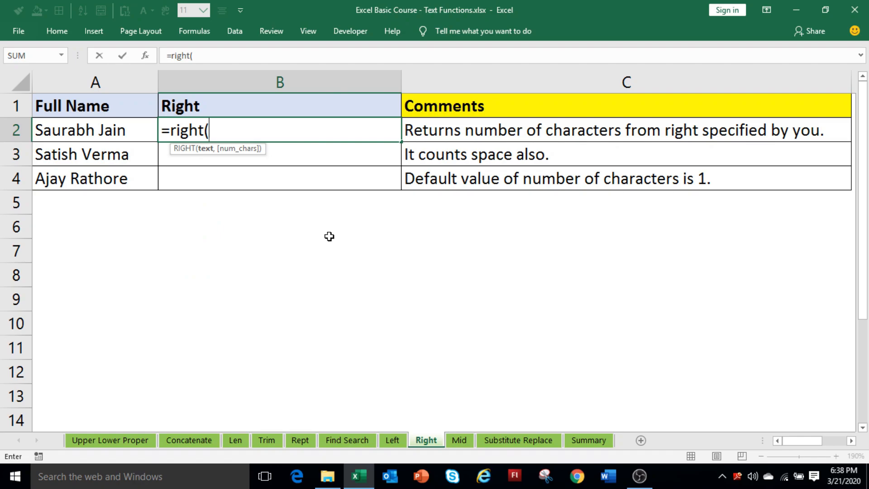
pyautogui.click(123, 132)
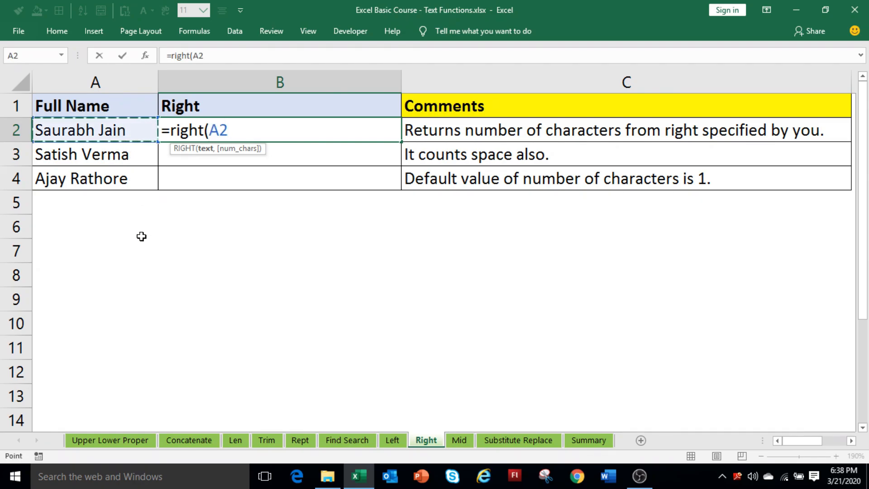
pyautogui.write(',')
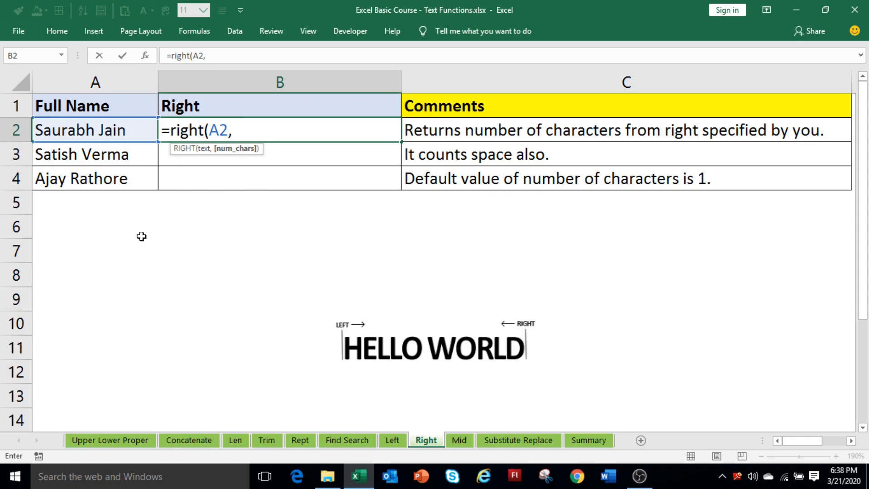
pyautogui.write('4)')
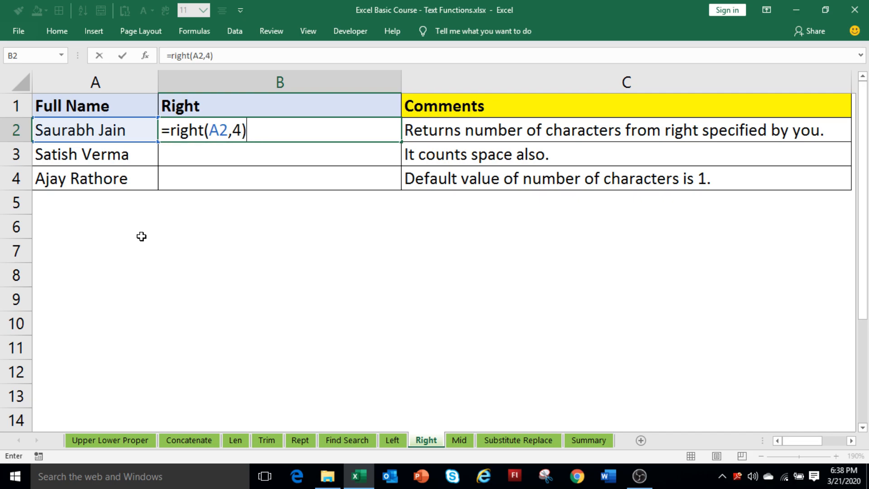
pyautogui.press('Return')
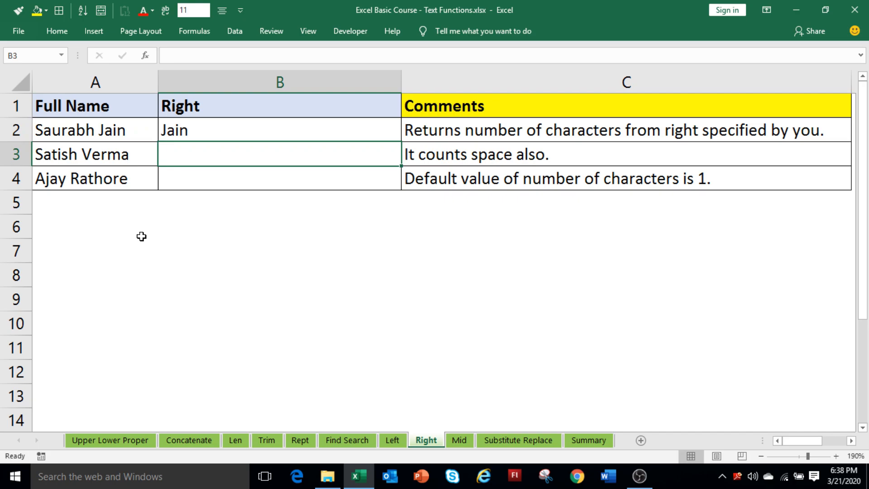
# Step: Enter =Right(A3,8) in cell B3 to extract the last eight characters of the full name, counting the space
pyautogui.write('=')
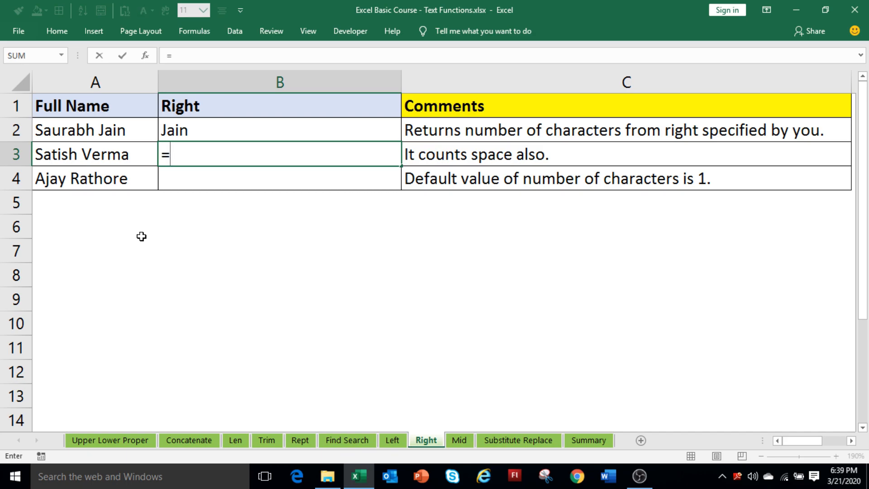
pyautogui.write('Right')
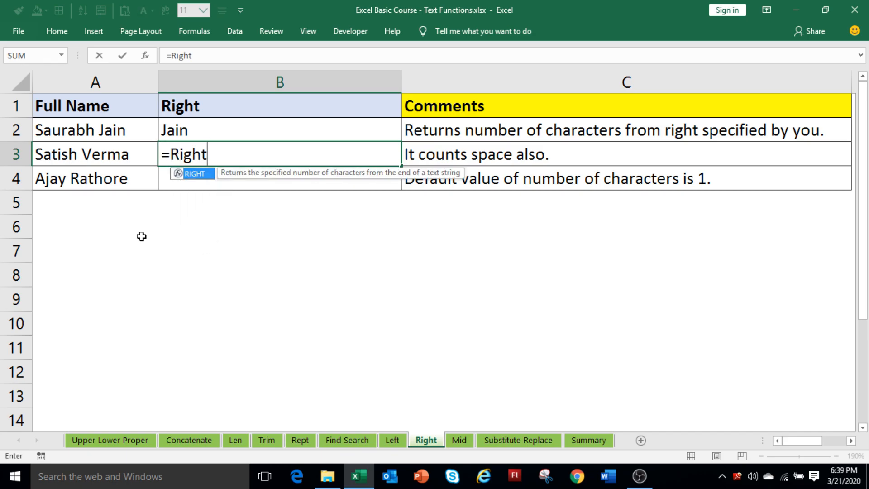
pyautogui.write('(')
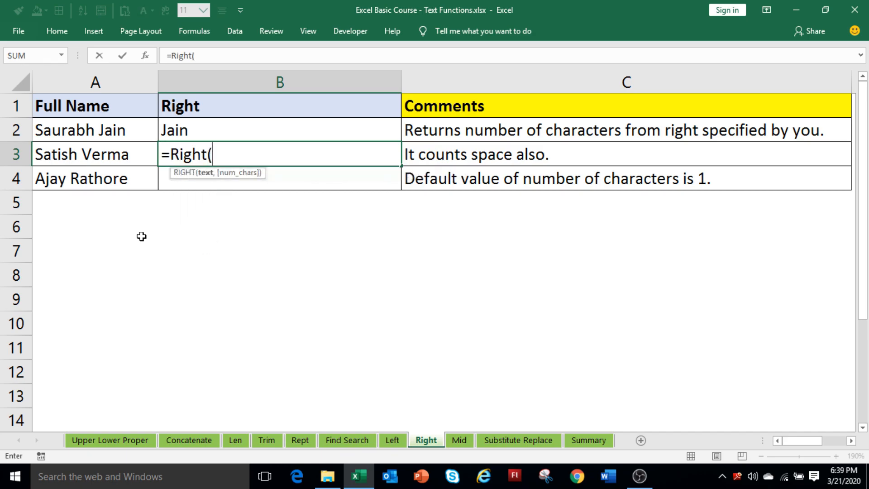
pyautogui.click(140, 157)
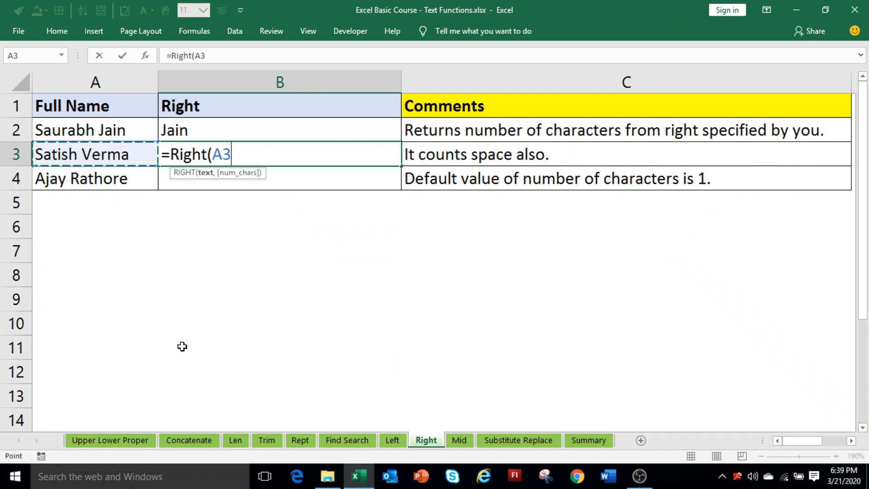
pyautogui.write(',')
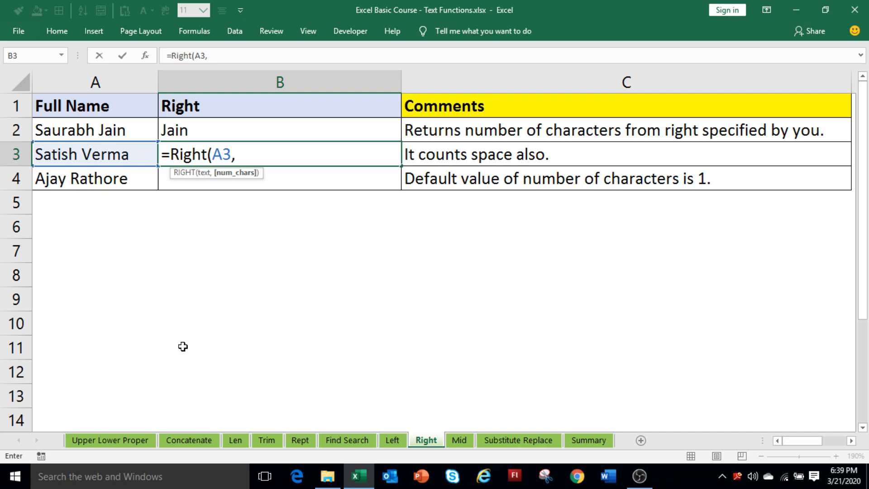
pyautogui.write('8)')
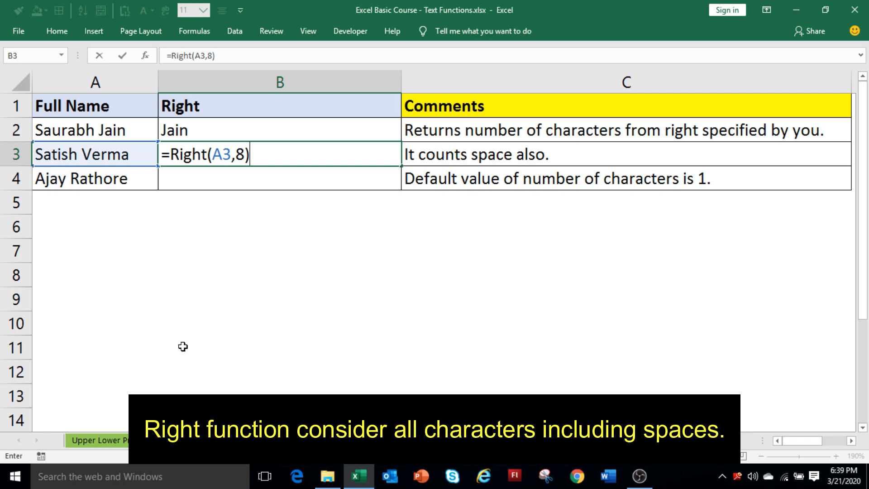
pyautogui.press('Return')
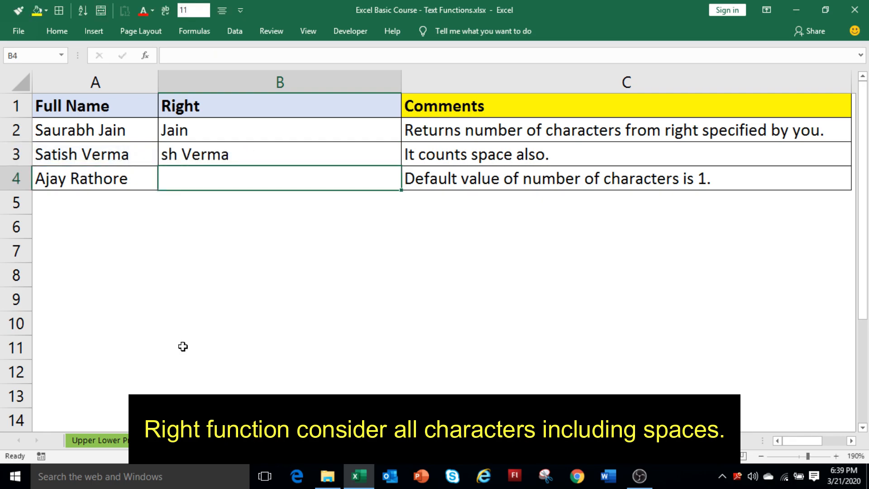
# Step: Enter =right(A4) in cell B4 to extract characters from the full name with the default character count
pyautogui.press('F2')
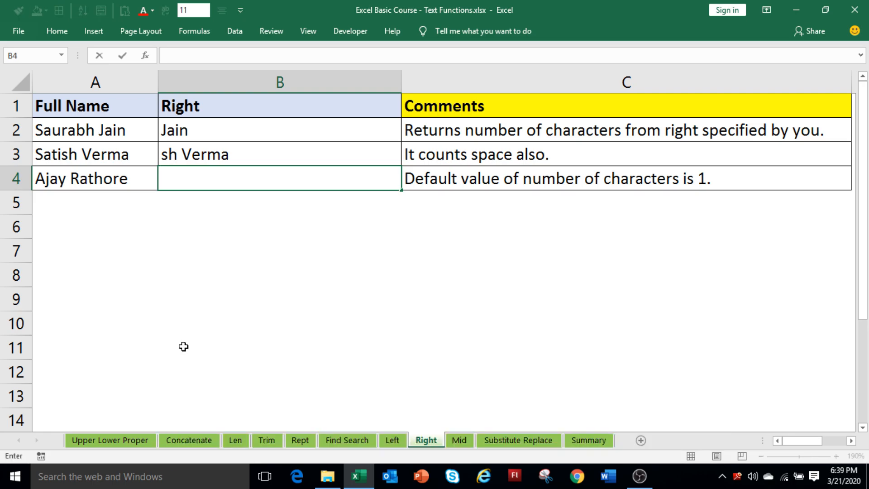
pyautogui.write('=')
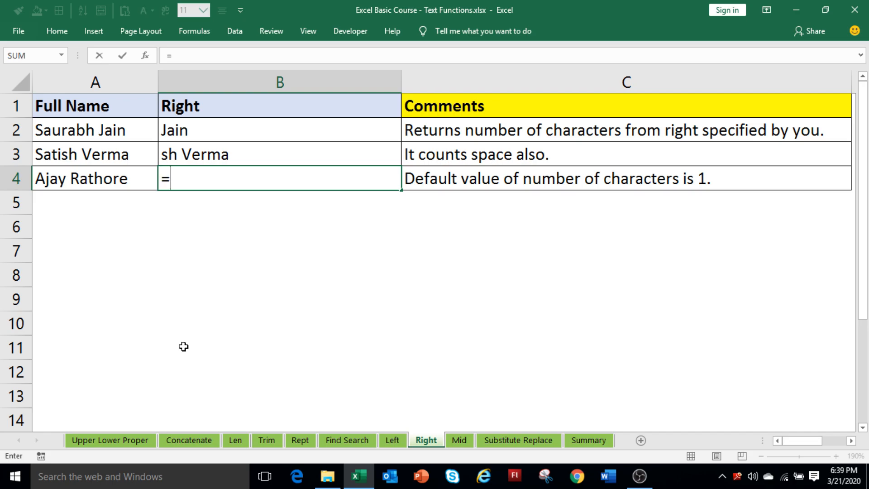
pyautogui.write('right(')
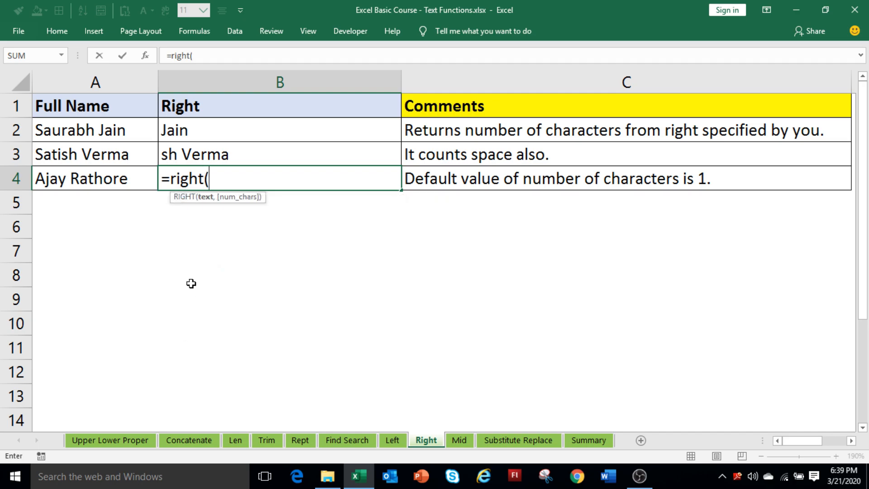
pyautogui.click(134, 181)
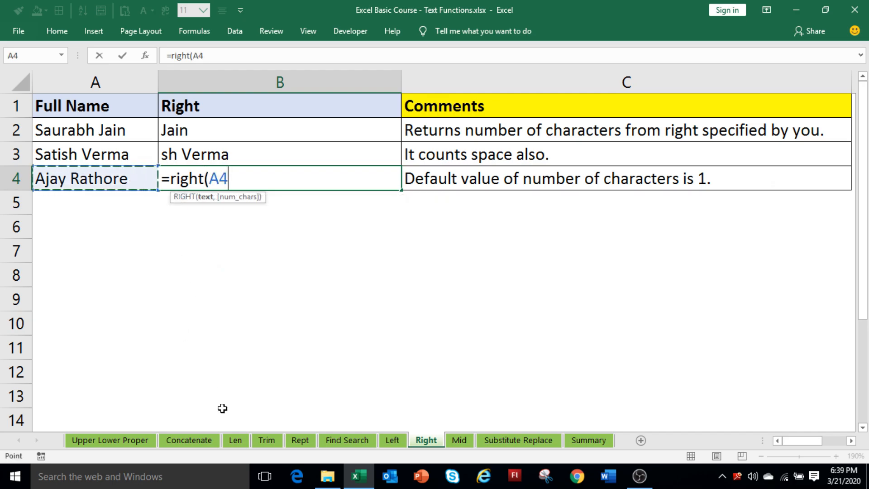
pyautogui.write(')')
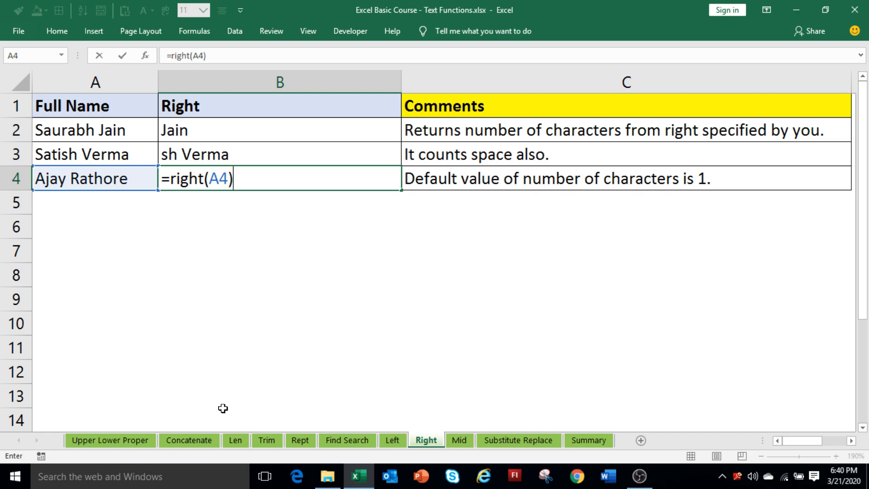
pyautogui.press('Return')
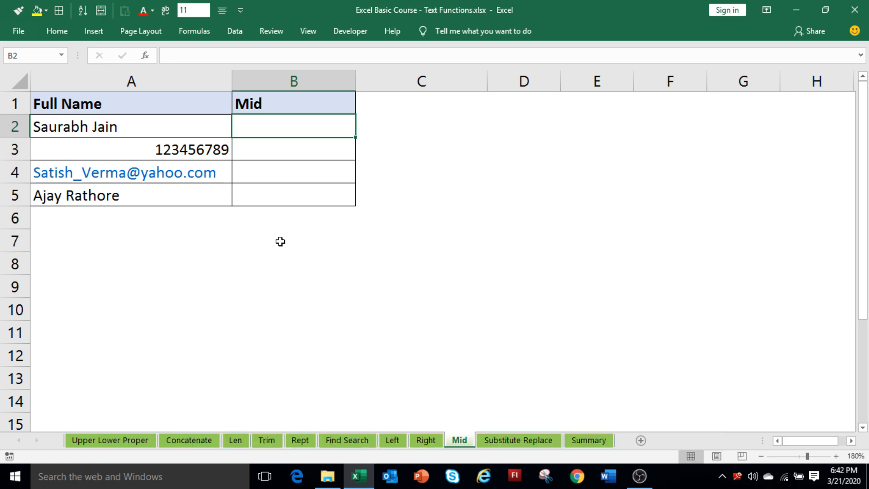
# Step: Enter =mid(A2,3,5) in cell B2 of the Mid sheet to extract five characters starting at the third
pyautogui.write('=')
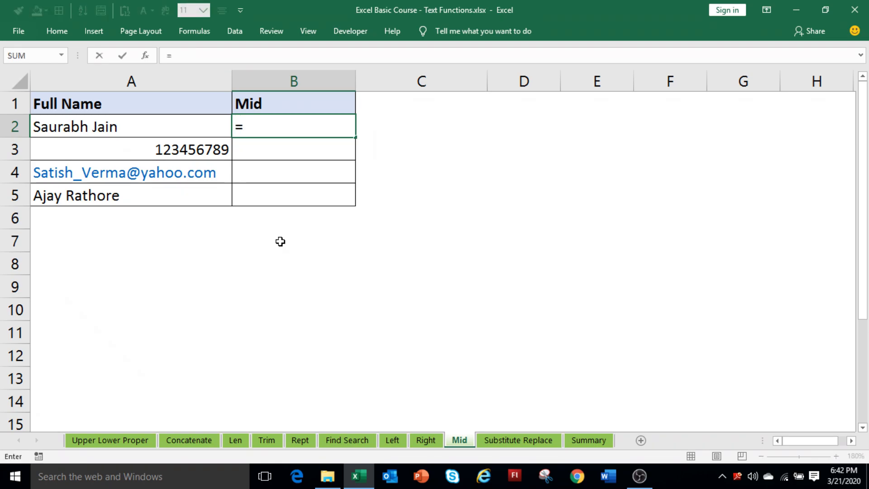
pyautogui.write('mid(')
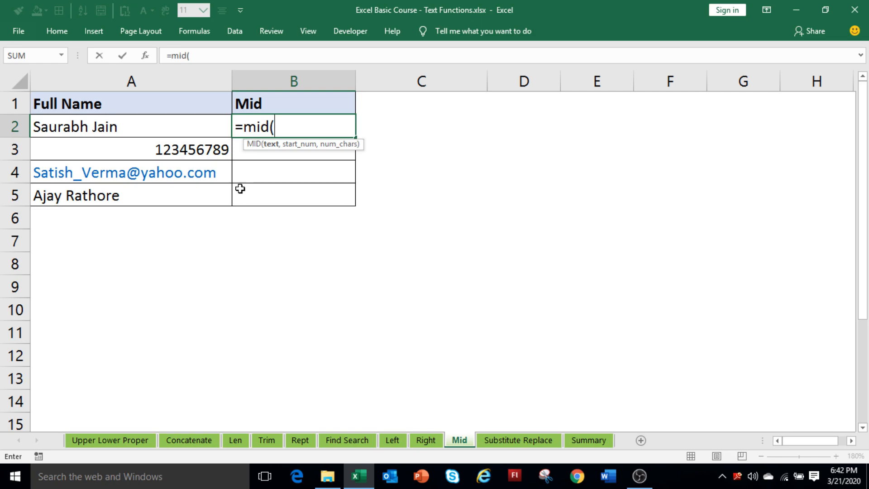
pyautogui.click(207, 126)
pyautogui.write(',')
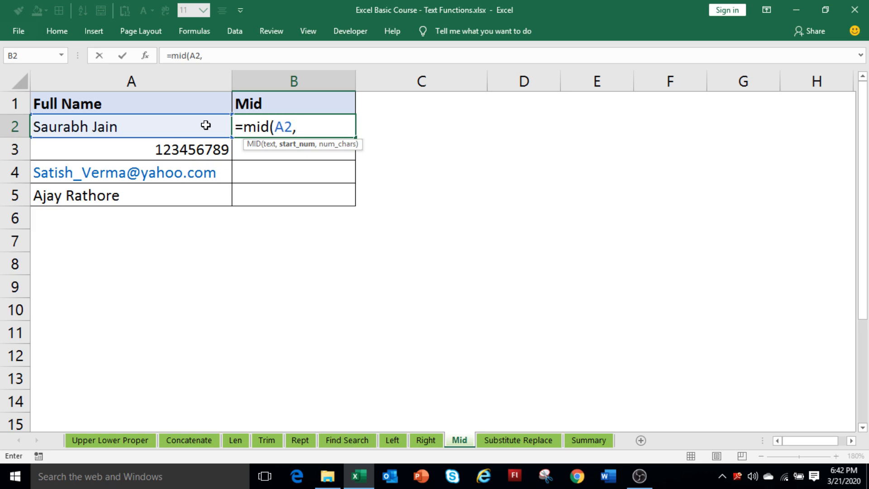
pyautogui.write('3')
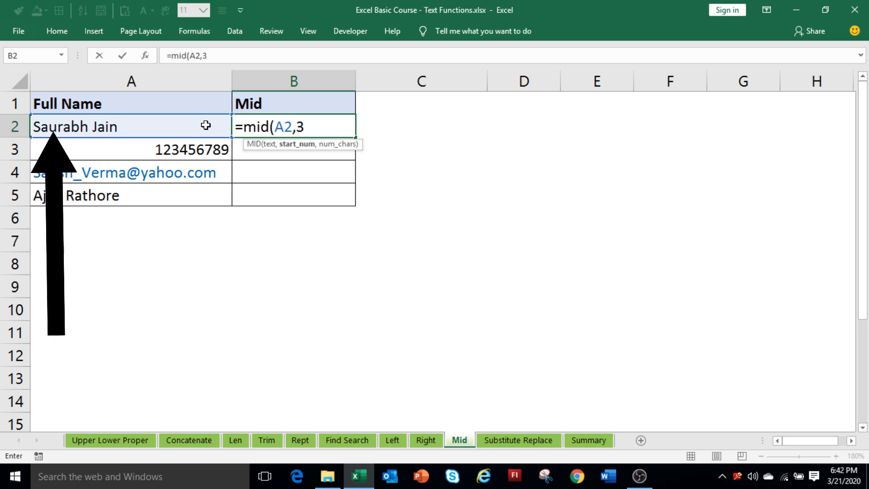
pyautogui.write(',')
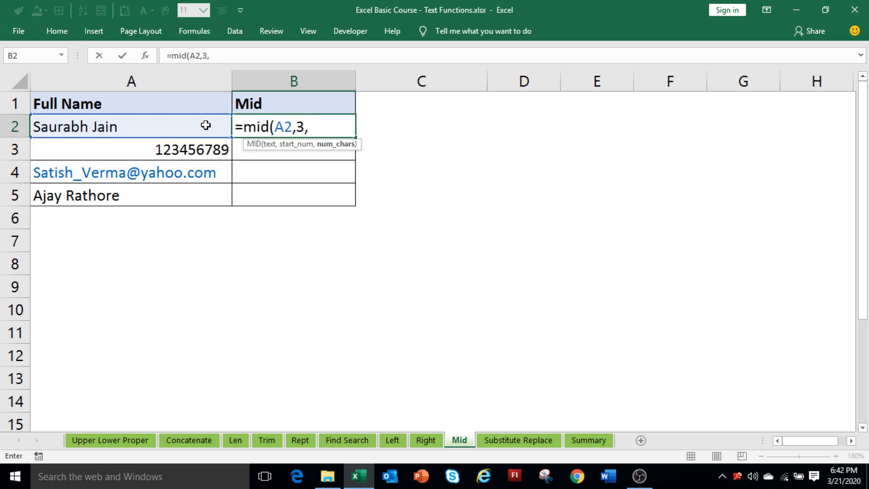
pyautogui.write('5')
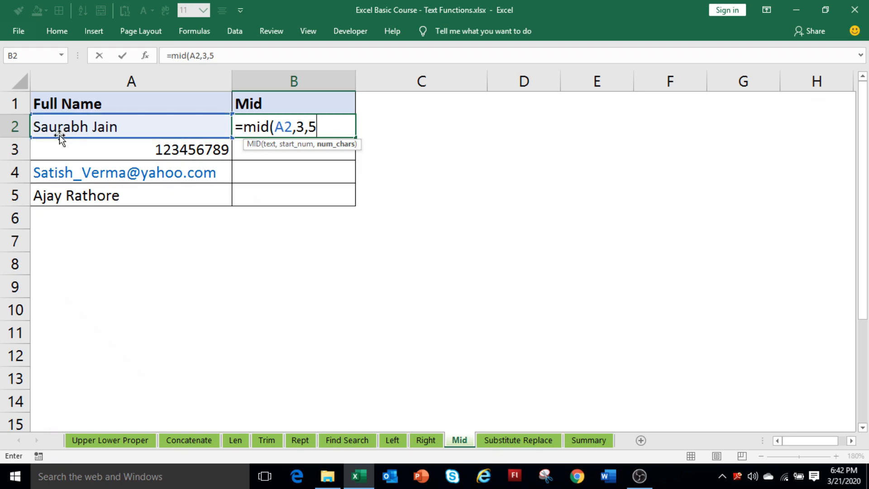
pyautogui.write(')')
pyautogui.press('Return')
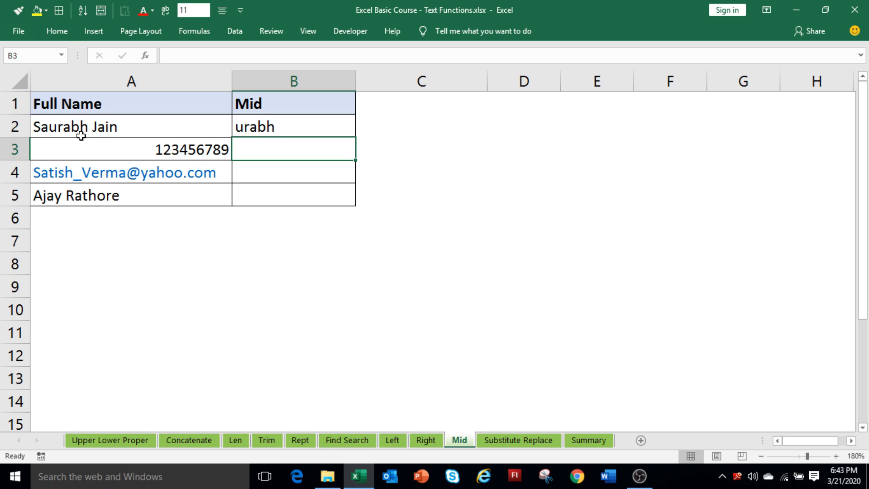
# Step: Enter =mid(A3,5,2) in cell B3 to extract two characters of the number starting at the fifth
pyautogui.write('=mid')
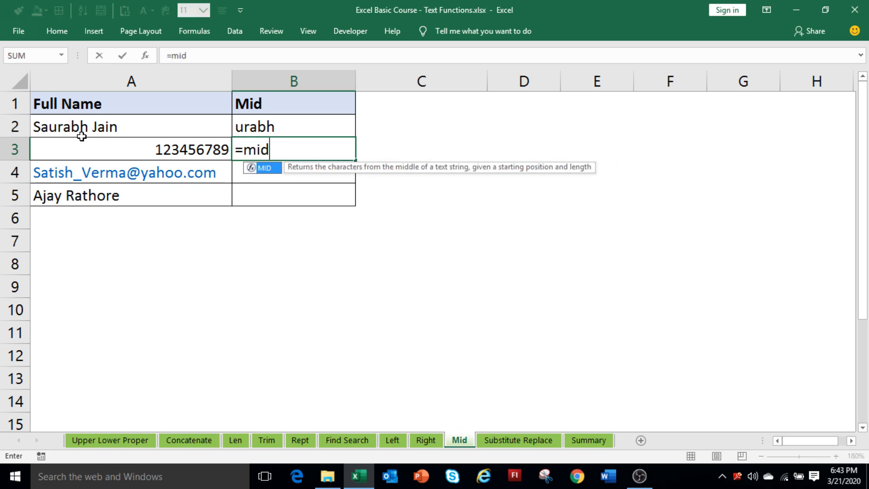
pyautogui.write('(')
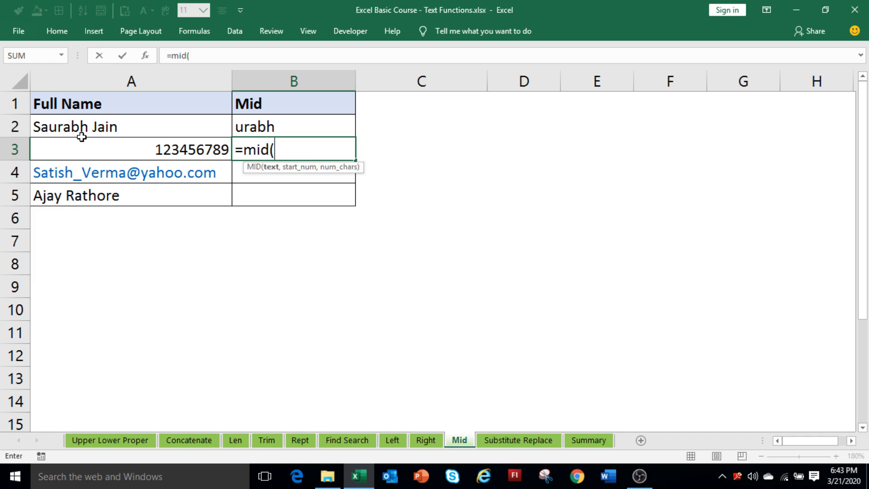
pyautogui.click(81, 137)
pyautogui.write(',5,2')
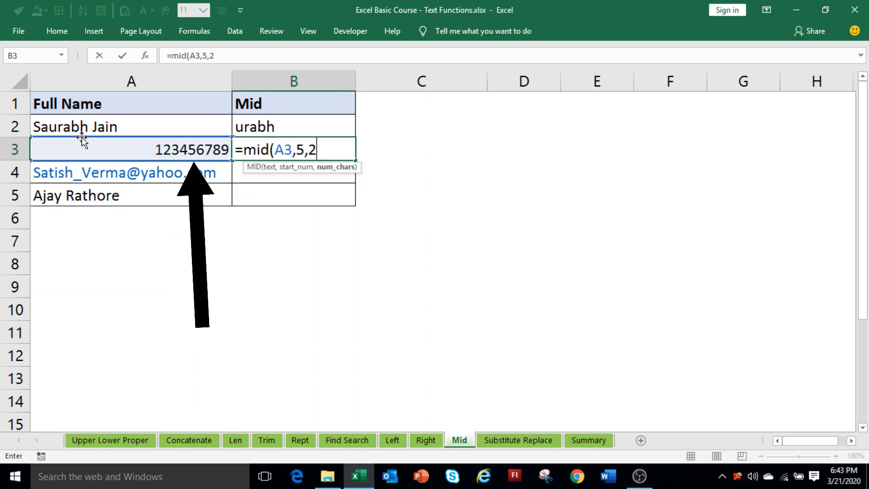
pyautogui.write(')')
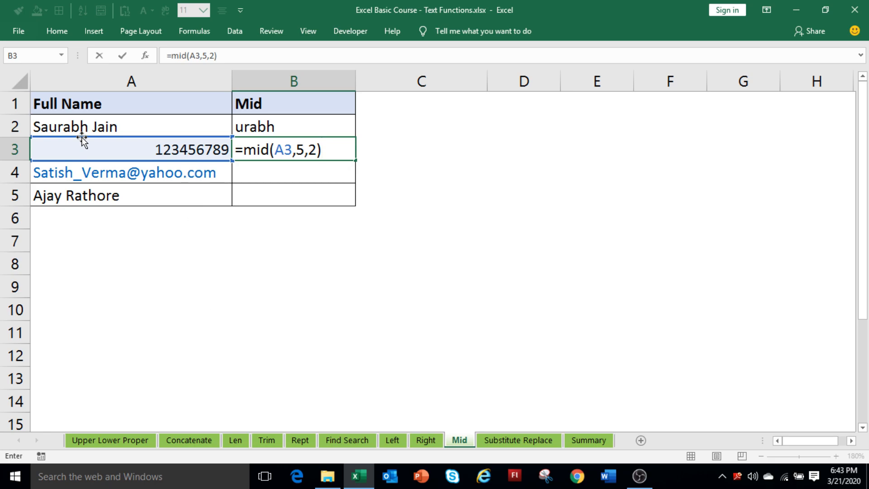
pyautogui.hotkey('ctrl', 'Return')
# Step: Copy the MID formula from cell B3 into cells B4 and B5
pyautogui.hotkey('ctrl', 'c')
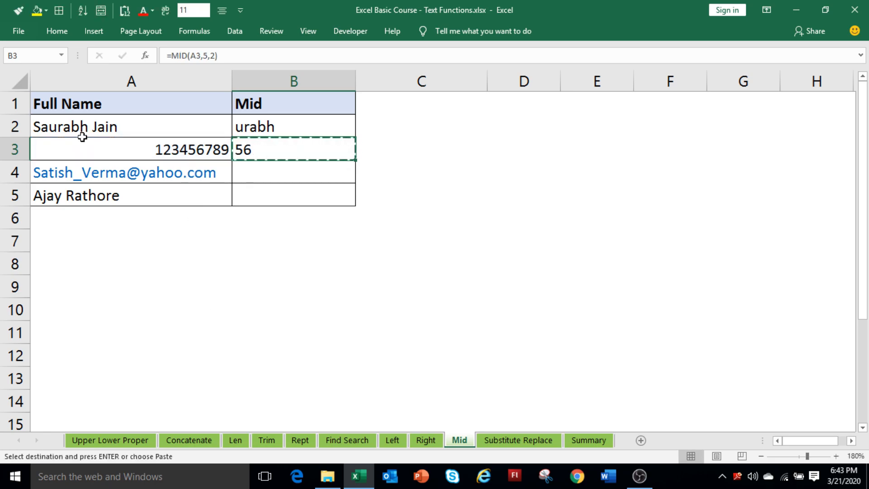
pyautogui.press('Down')
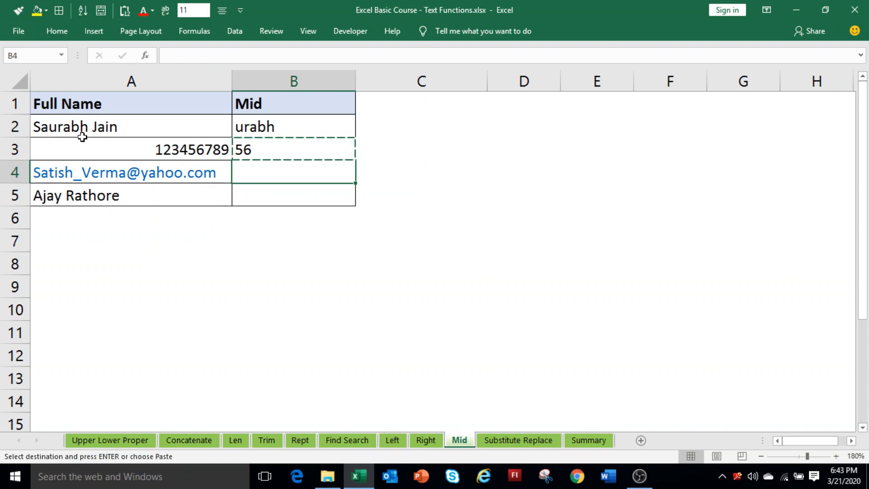
pyautogui.hotkey('shift', 'Down')
pyautogui.press('Return')
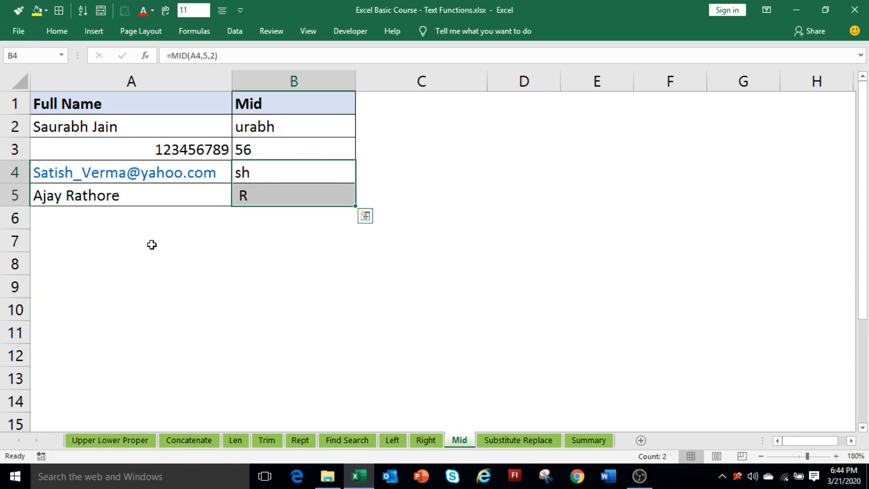
pyautogui.click(312, 195)
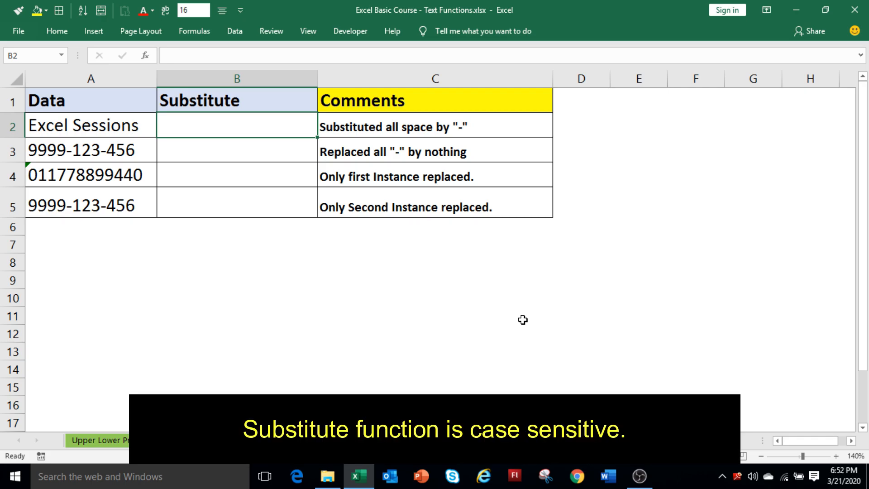
# Step: Enter =SUBSTITUTE(A2," ","-") in cell B2 of the Substitute sheet to replace every space with a hyphen
pyautogui.write('=su')
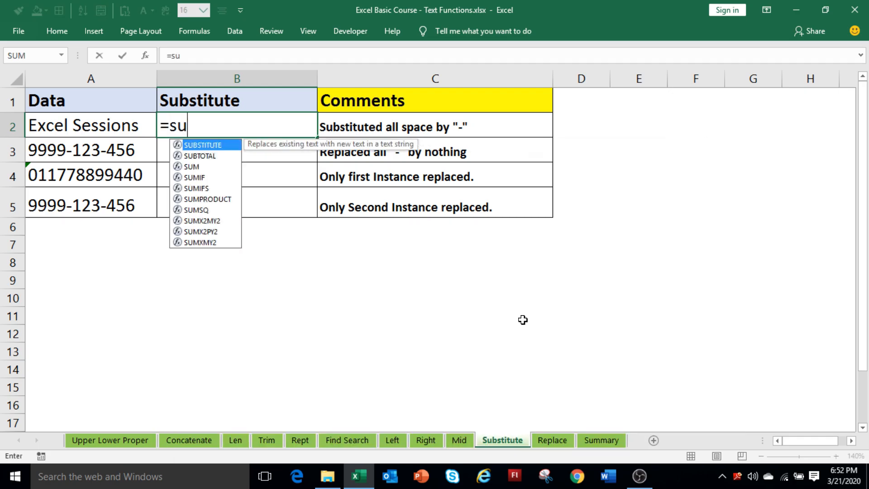
pyautogui.press('Tab')
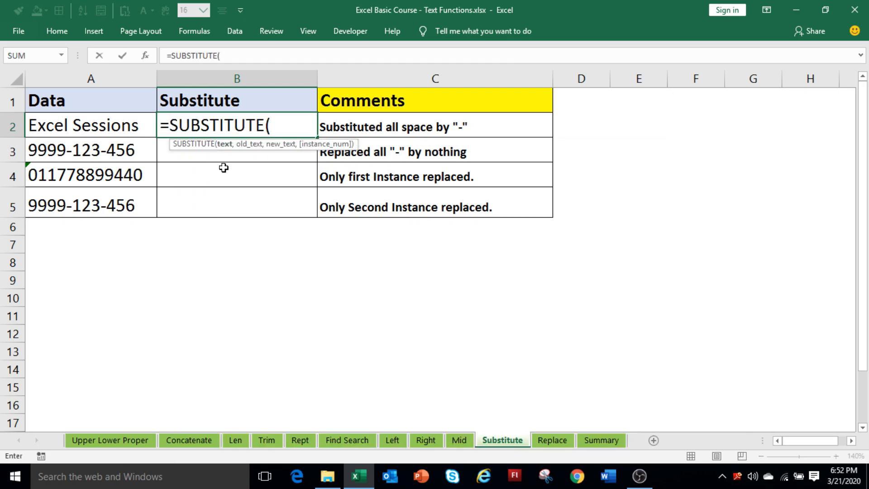
pyautogui.click(118, 130)
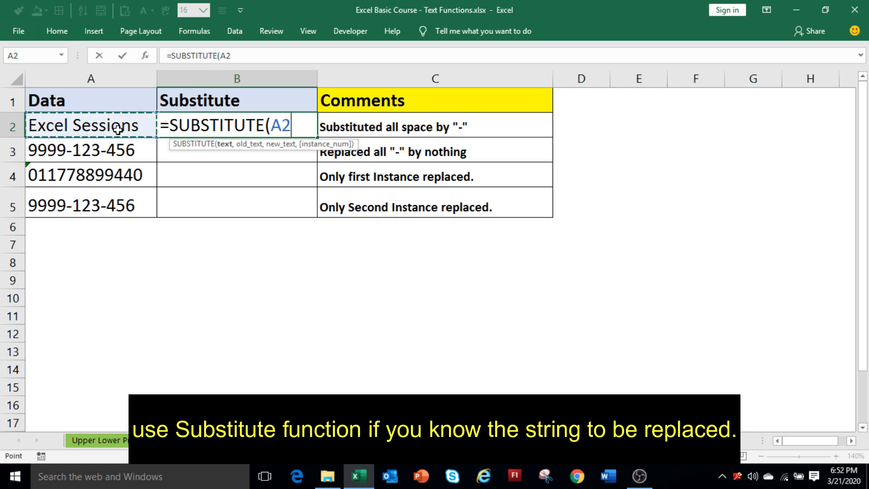
pyautogui.write(',')
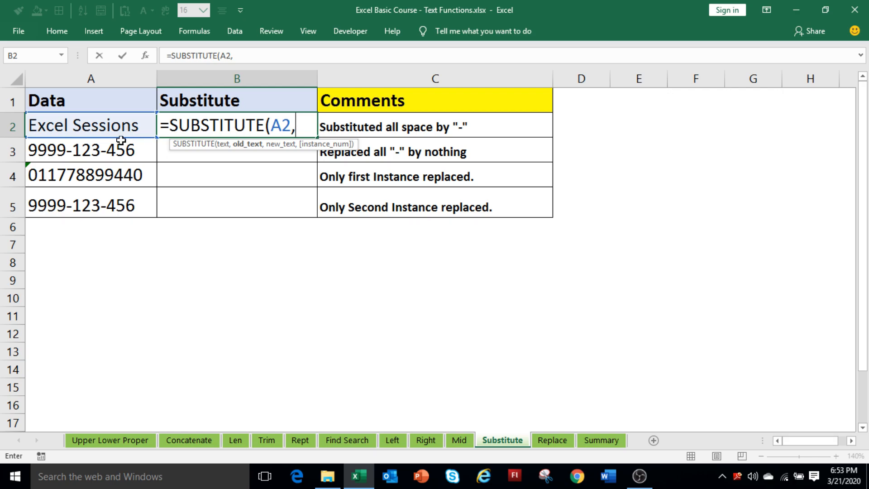
pyautogui.write('" ",')
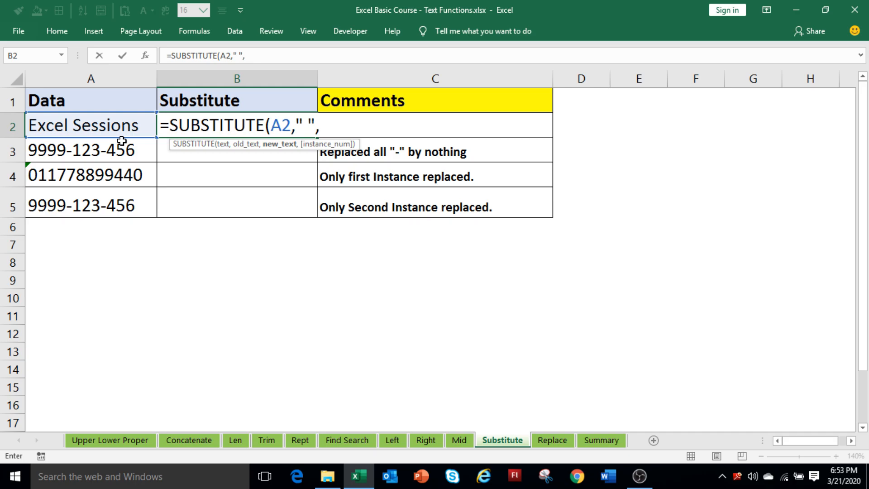
pyautogui.write('"-"')
pyautogui.write(')')
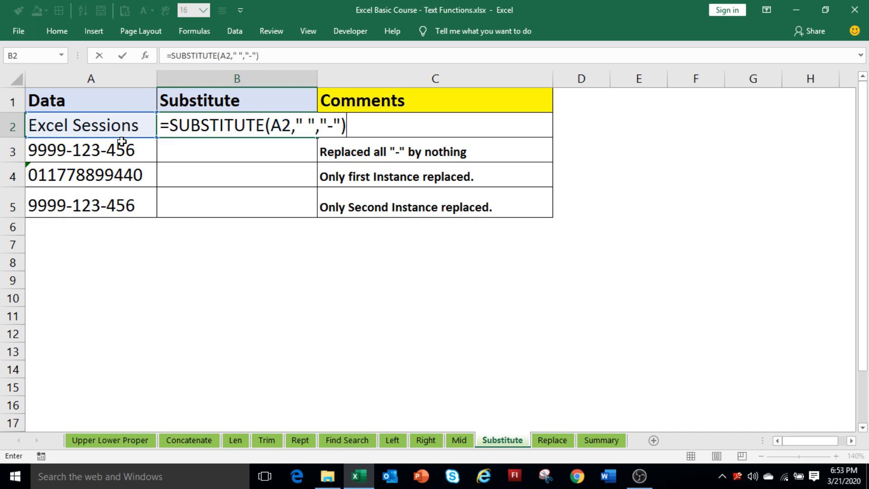
pyautogui.press('Return')
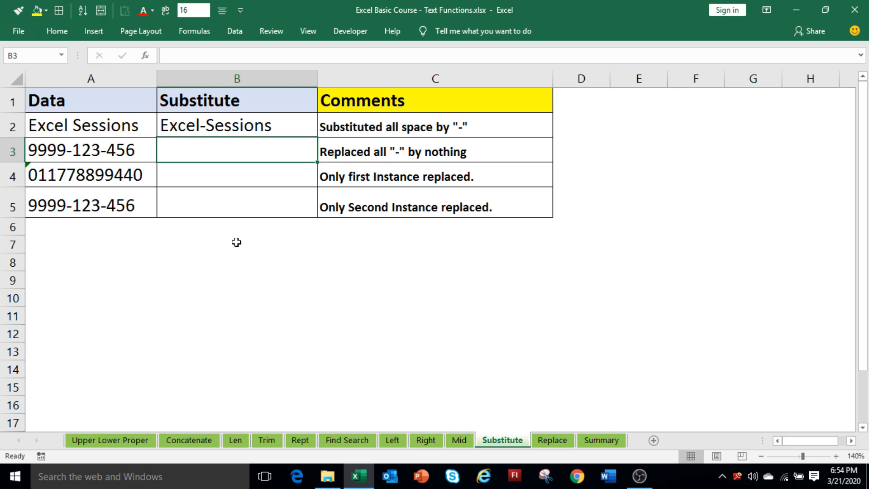
# Step: Enter =SUBSTITUTE(A3,"-","") in cell B3 to remove all hyphens from the number
pyautogui.write('=')
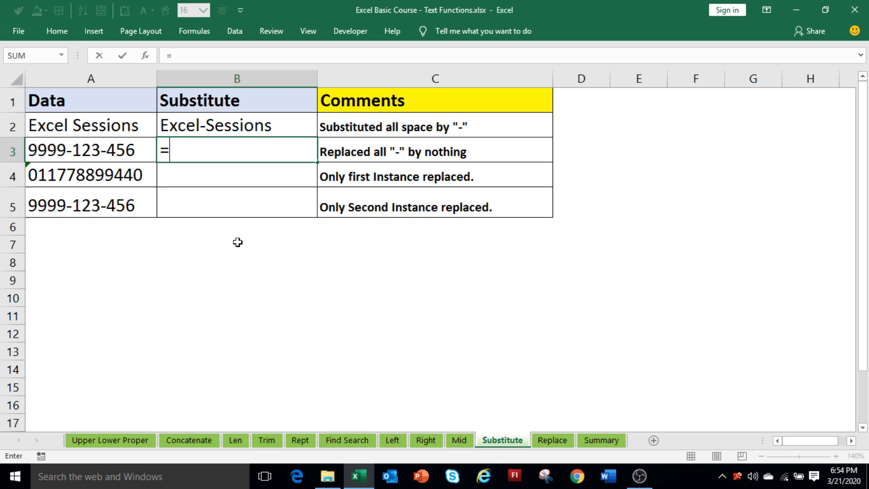
pyautogui.write('substitu')
pyautogui.press('Tab')
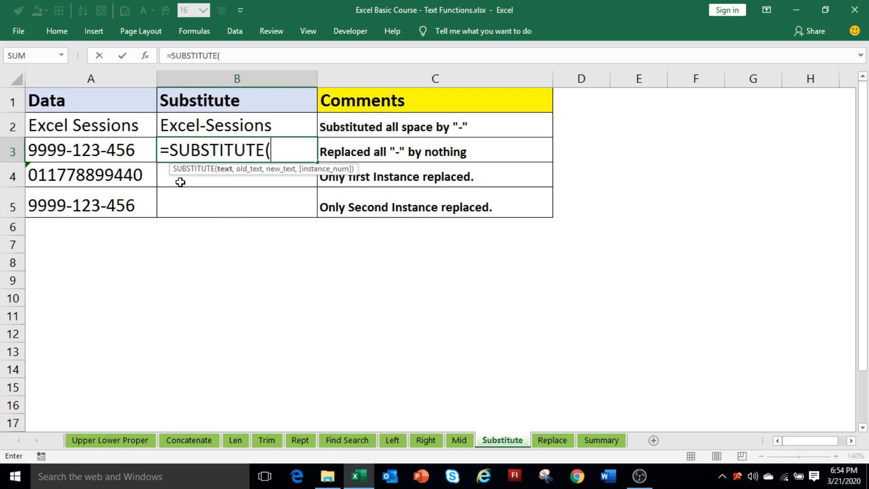
pyautogui.click(135, 153)
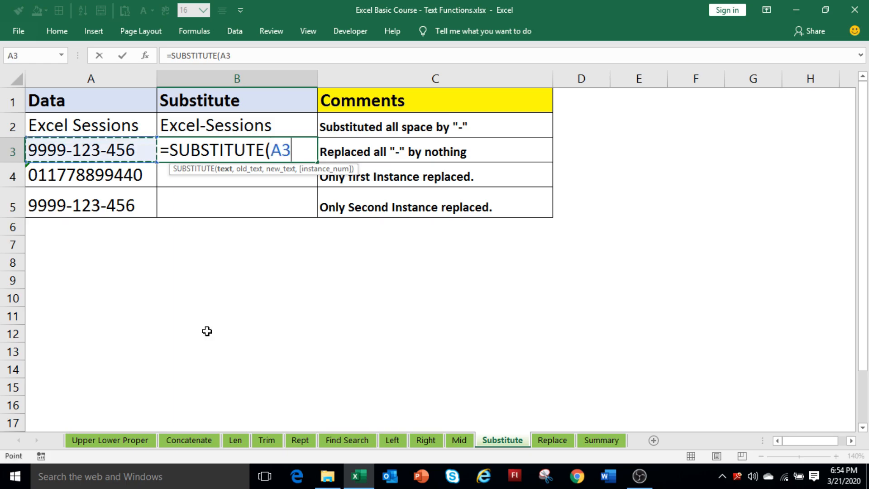
pyautogui.write(',')
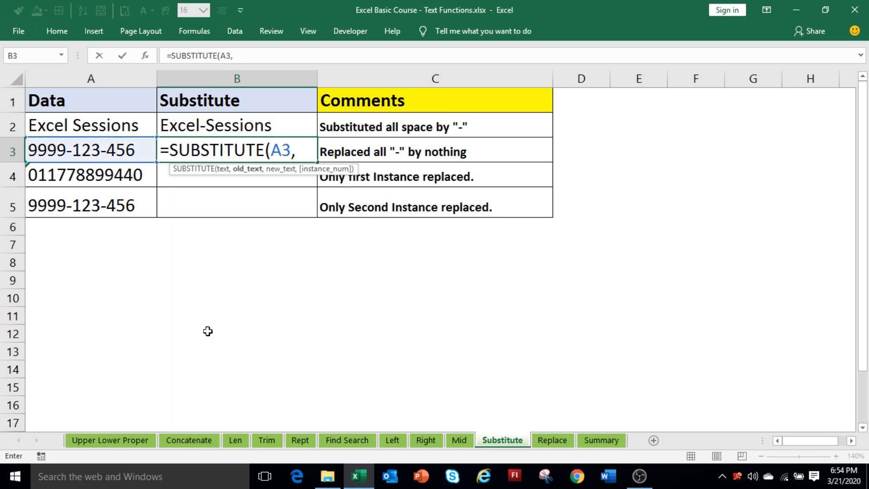
pyautogui.write('"-",')
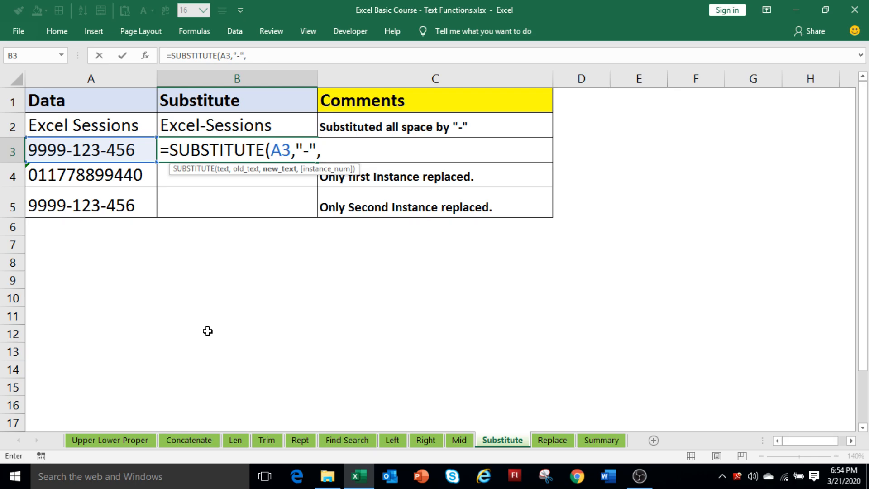
pyautogui.write('"")')
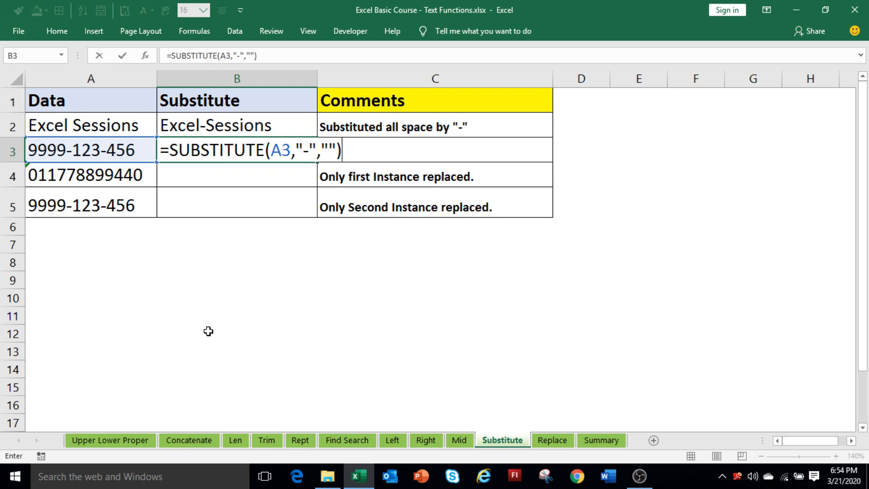
pyautogui.press('Return')
pyautogui.press('Up')
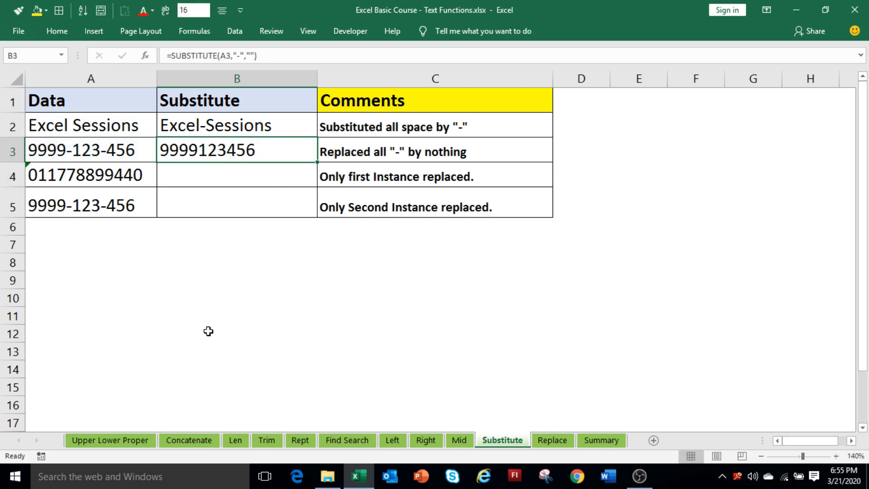
# Step: Enter =SUBSTITUTE(A4,"0","",1) in cell B4 to remove only the first zero from the number
pyautogui.press('Down')
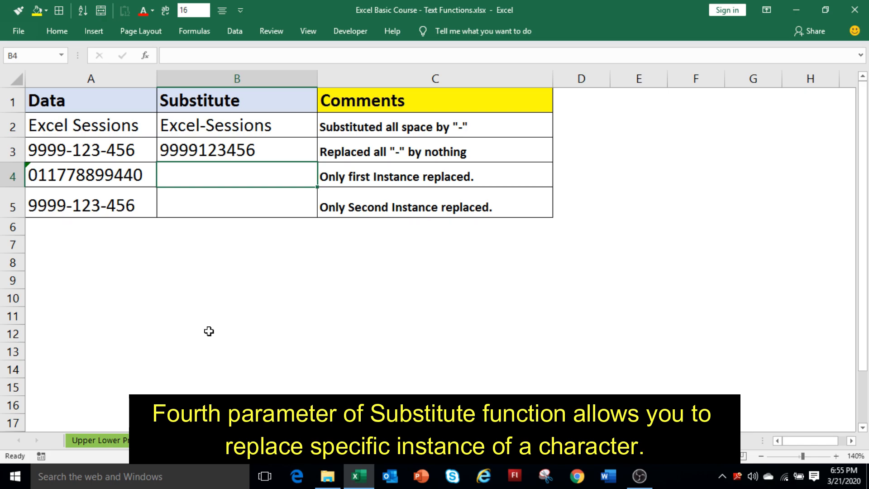
pyautogui.write('=su')
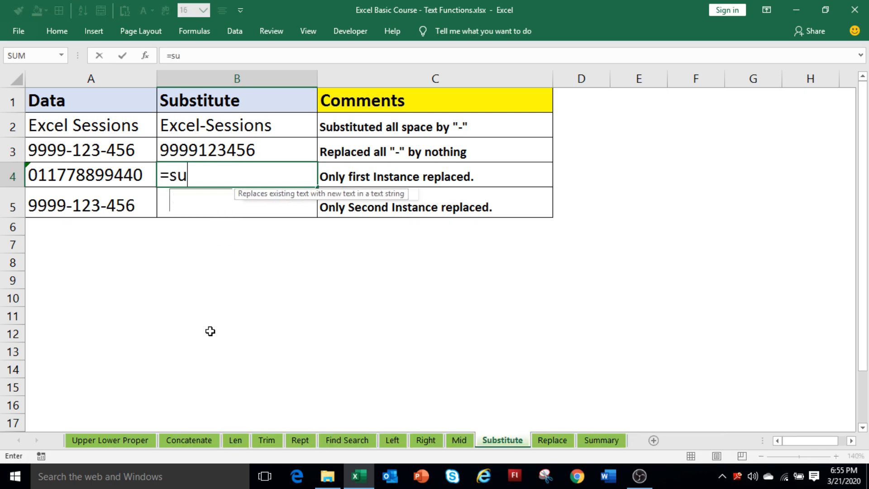
pyautogui.write('bstitu')
pyautogui.press('Tab')
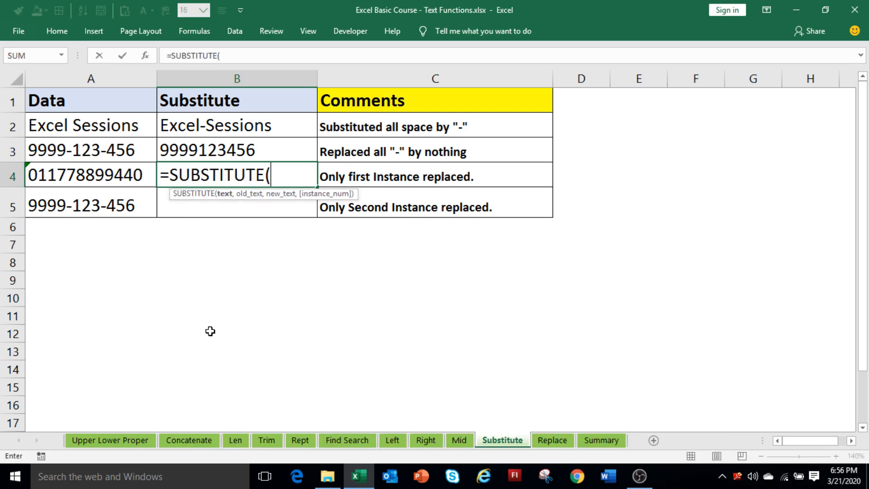
pyautogui.click(123, 184)
pyautogui.write(',"0')
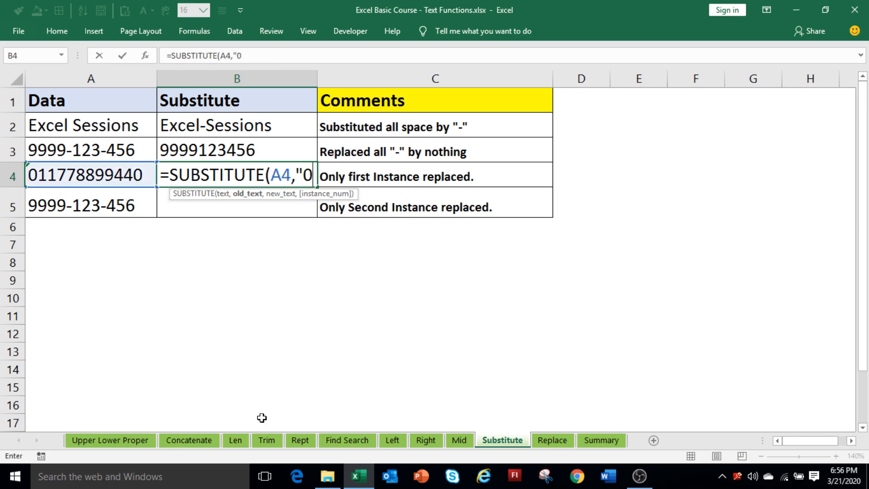
pyautogui.write('",""')
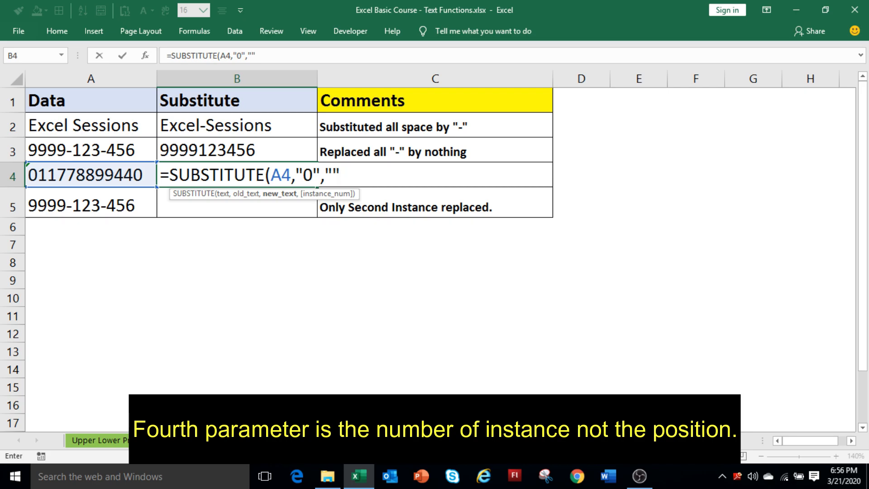
pyautogui.write(',')
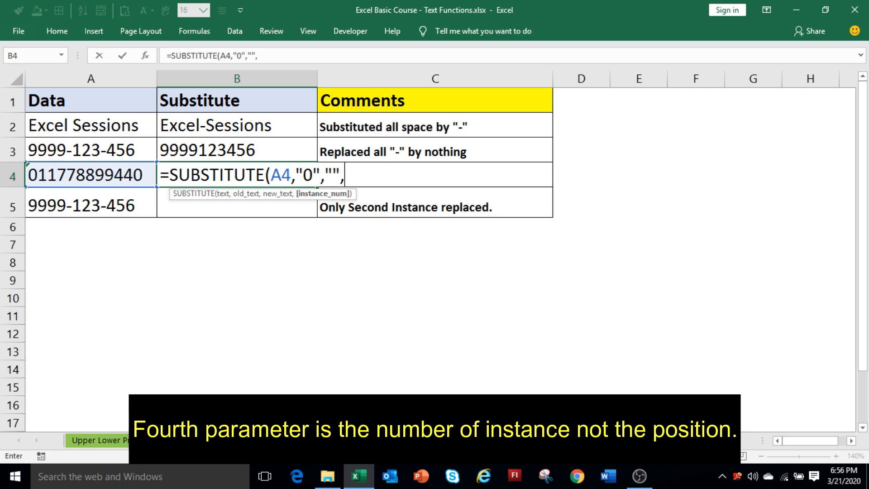
pyautogui.write('1)')
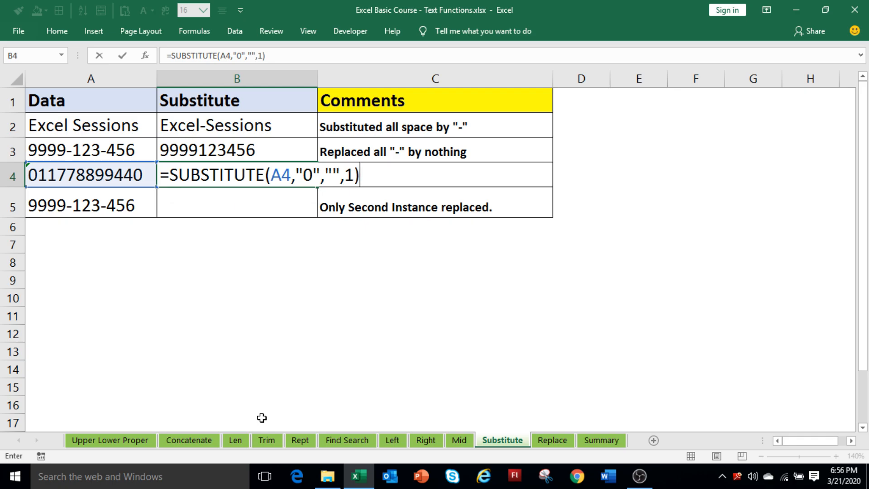
pyautogui.press('Return')
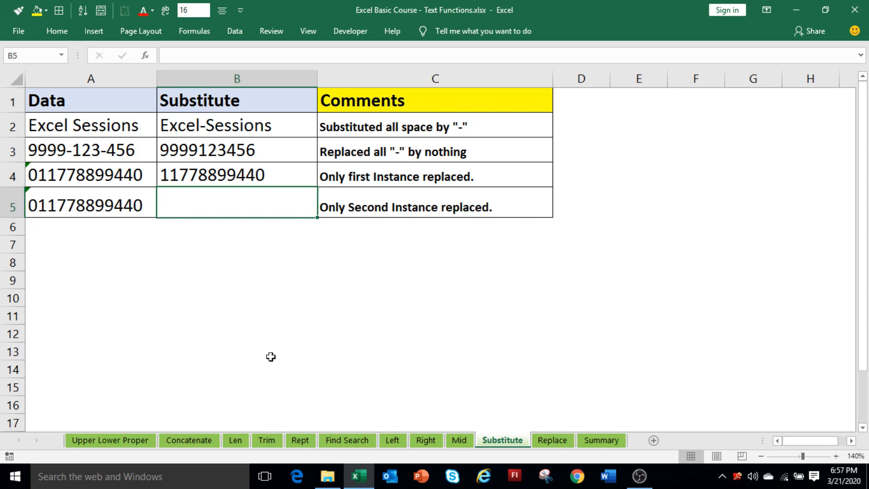
# Step: Enter =substitute(A5,"0","",2) in cell B5 to remove only the second zero from the number
pyautogui.write('=')
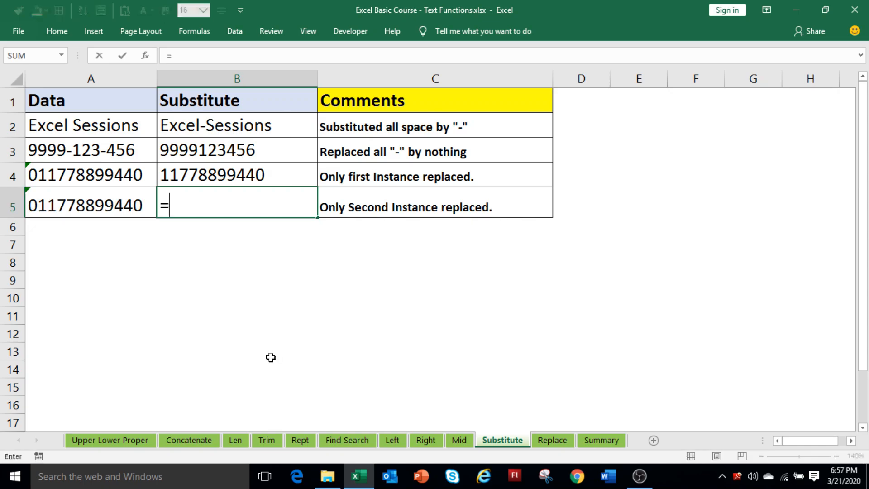
pyautogui.write('substitute')
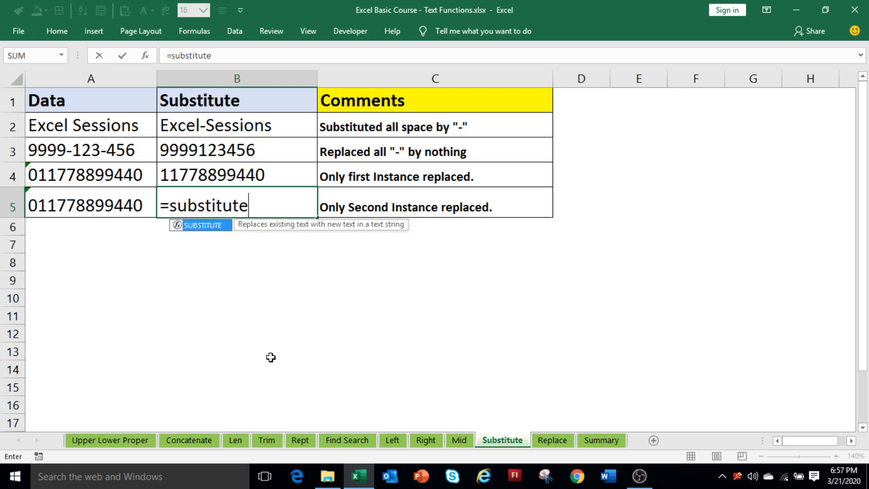
pyautogui.write('(')
pyautogui.click(129, 208)
pyautogui.write(',')
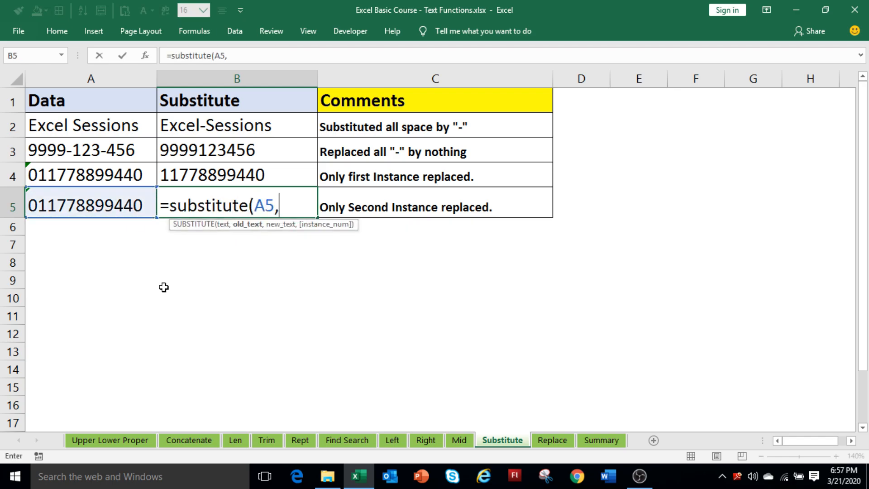
pyautogui.write('"0",')
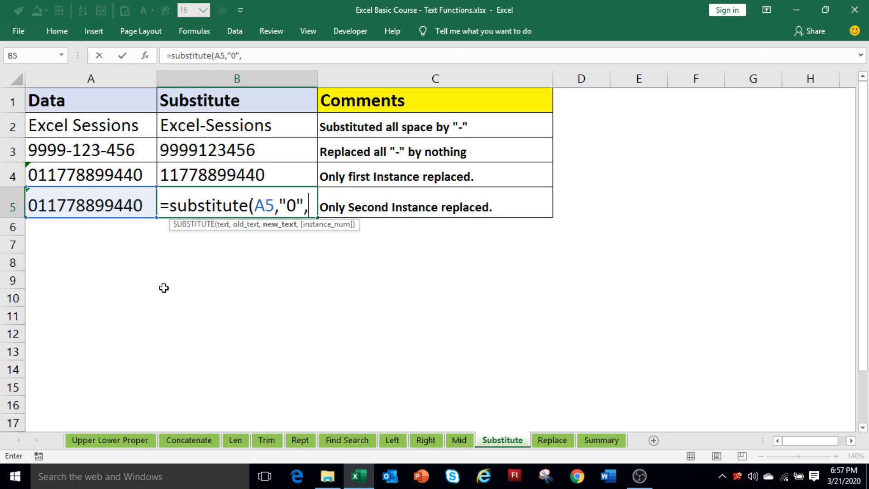
pyautogui.write('"",')
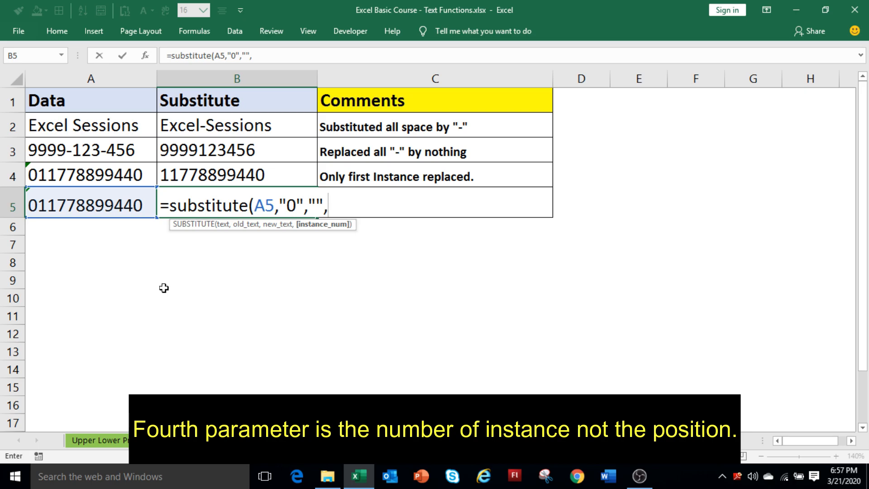
pyautogui.write('2)')
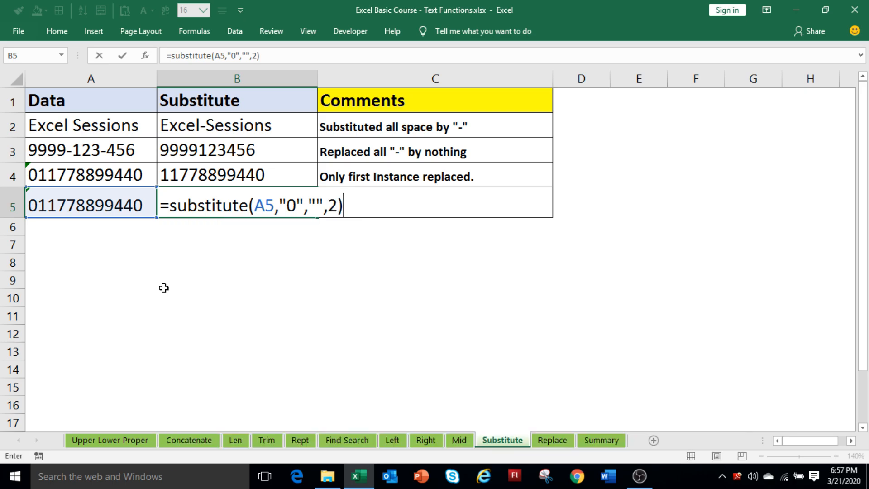
pyautogui.press('Return')
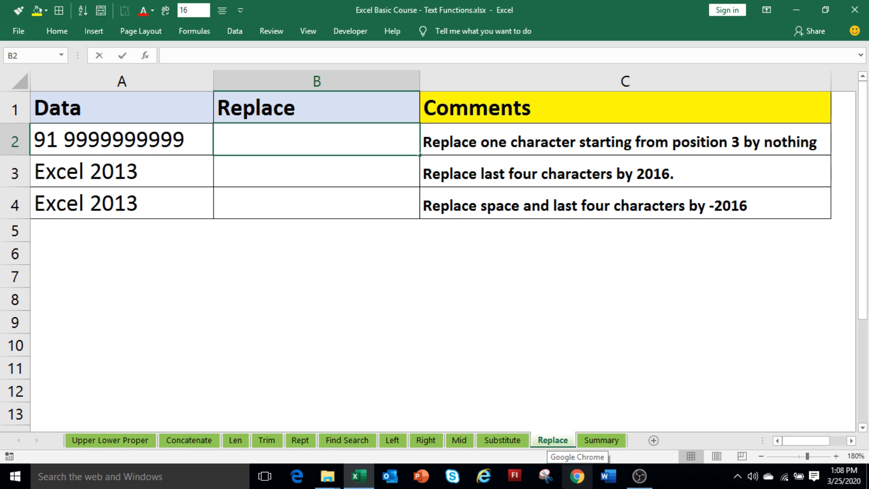
# Step: Enter =replace(A2,3,1,"") in cell B2 of the Replace sheet to remove the one character at position 3
pyautogui.write('=replace(')
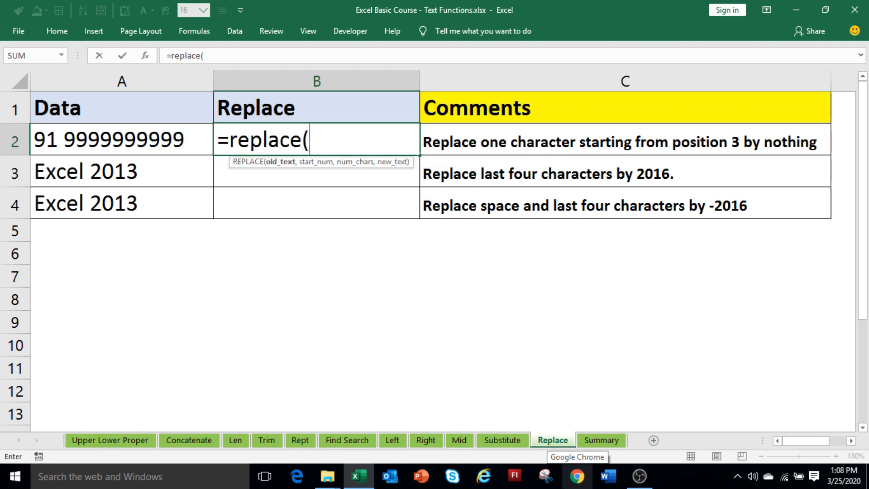
pyautogui.click(146, 145)
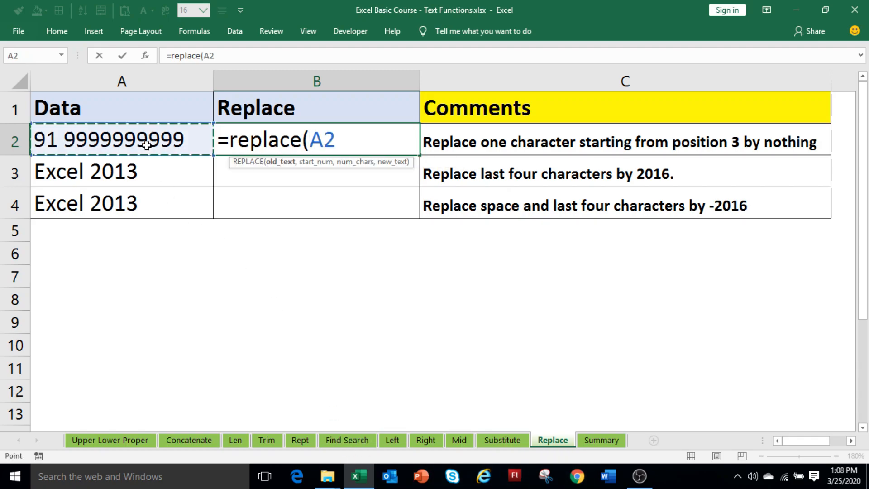
pyautogui.write(',')
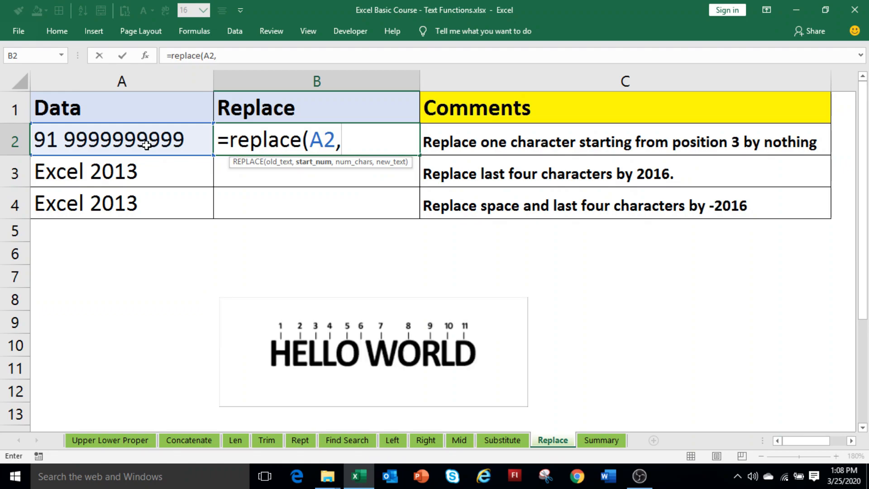
pyautogui.write('3,')
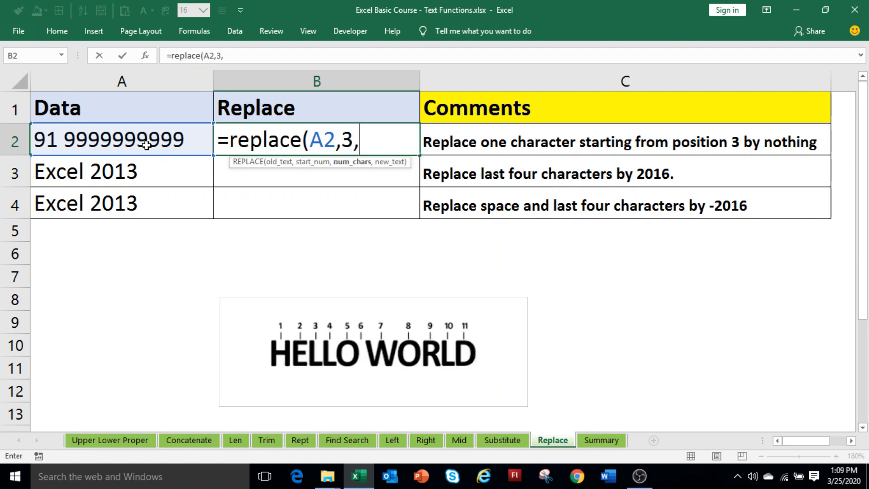
pyautogui.write('1,')
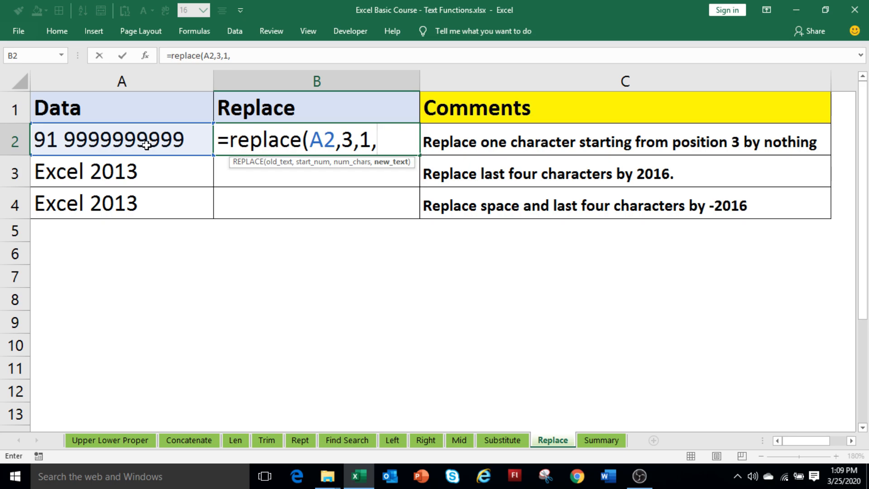
pyautogui.write('"")')
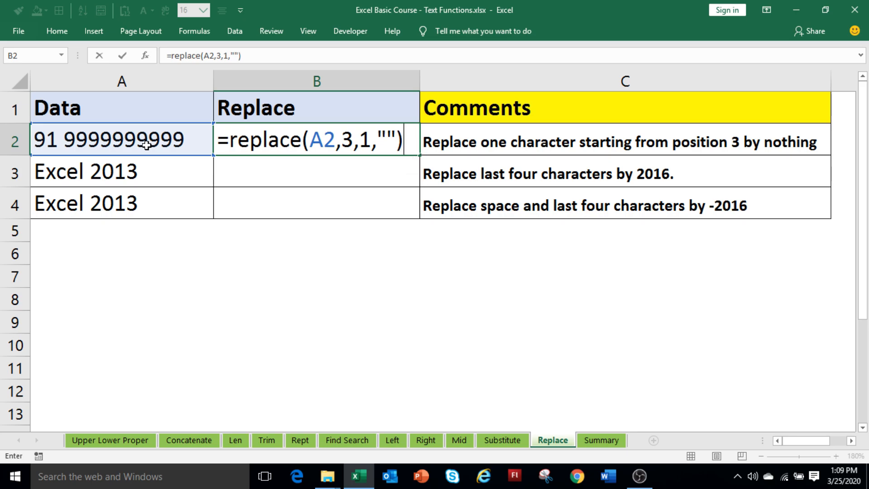
pyautogui.press('Return')
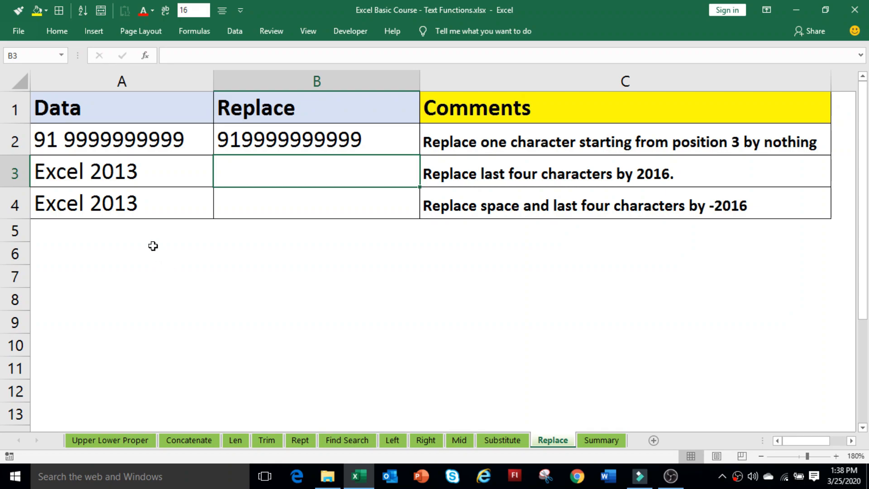
# Step: Enter =Replace(A3,7,4,"2016") in cell B3 to replace the last four characters with 2016
pyautogui.click(95, 169)
pyautogui.doubleClick(96, 170)
pyautogui.moveTo(100, 170); pyautogui.dragTo(219, 180)
pyautogui.click(219, 180)
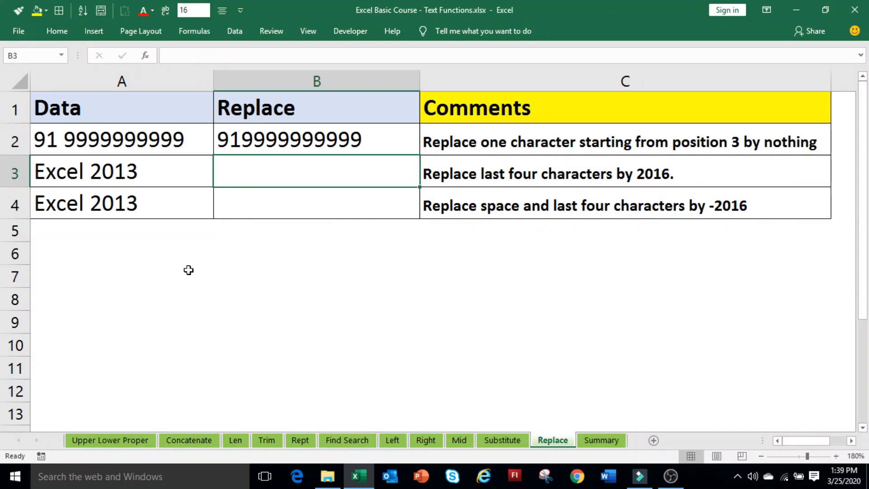
pyautogui.write('=')
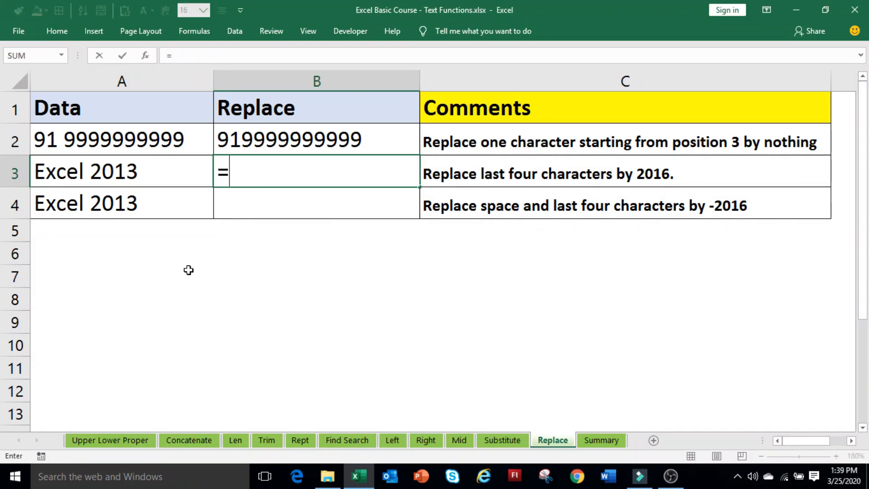
pyautogui.write('Replacce')
pyautogui.press('BackSpace')
pyautogui.press('BackSpace')
pyautogui.write('e(')
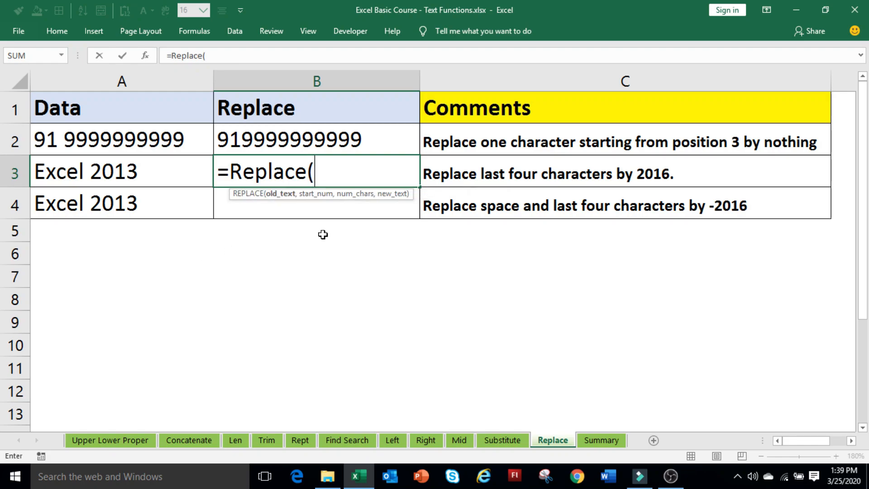
pyautogui.click(121, 172)
pyautogui.write(',')
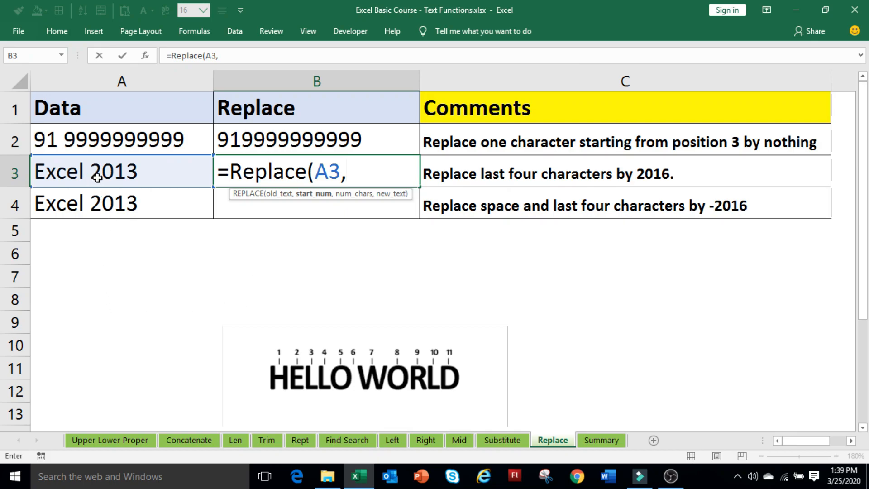
pyautogui.write('7,')
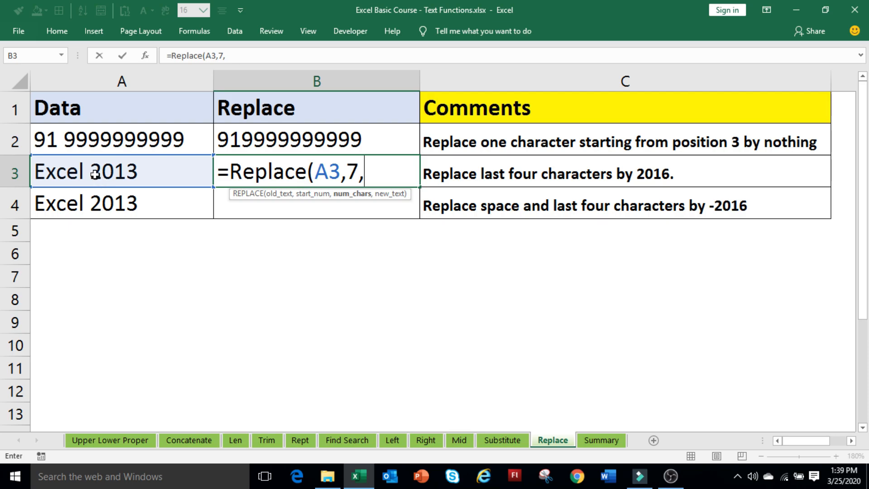
pyautogui.write('4,"')
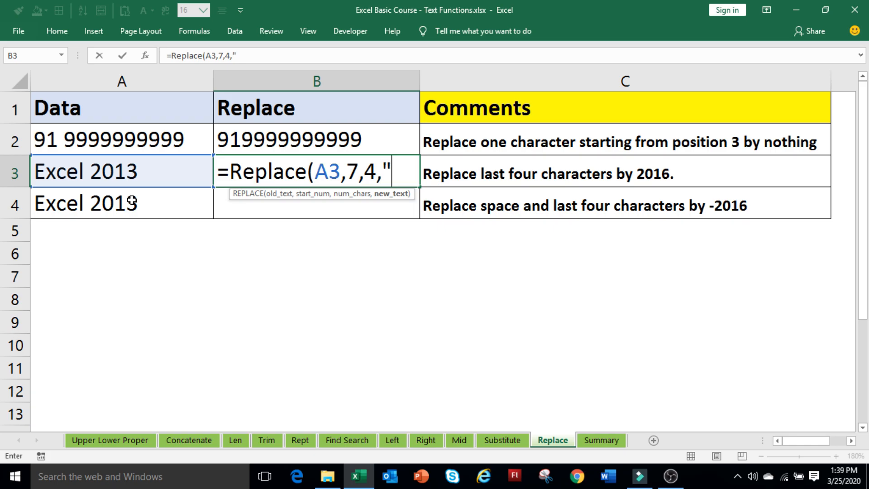
pyautogui.write('2016')
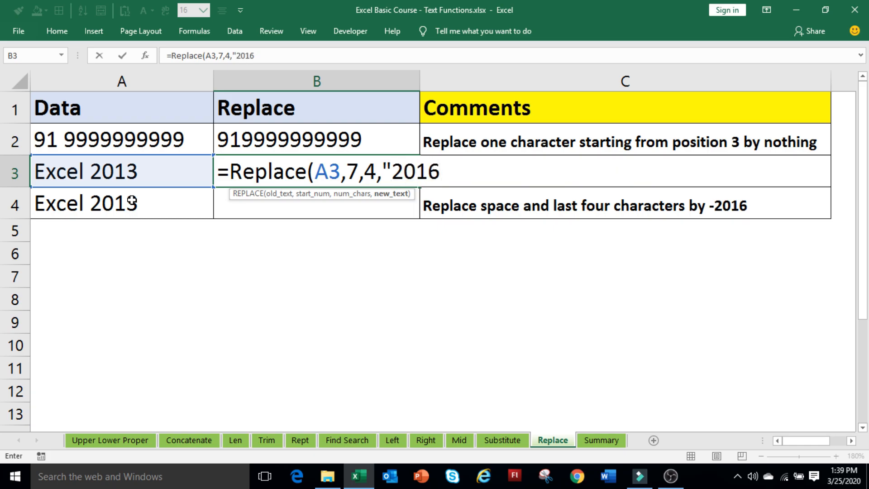
pyautogui.write('")')
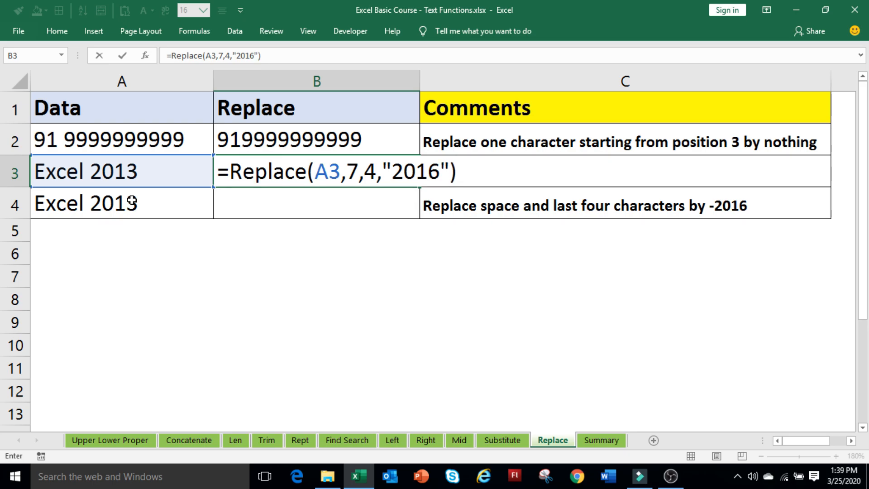
pyautogui.press('Return')
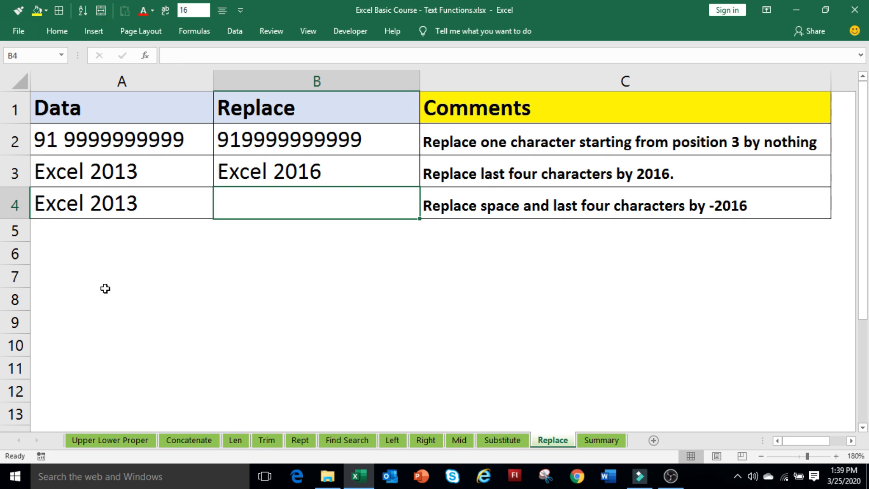
# Step: Enter =replace(A4,6,5,"-2016") in cell B4 to replace the space and last four characters with -2016
pyautogui.write('=replce')
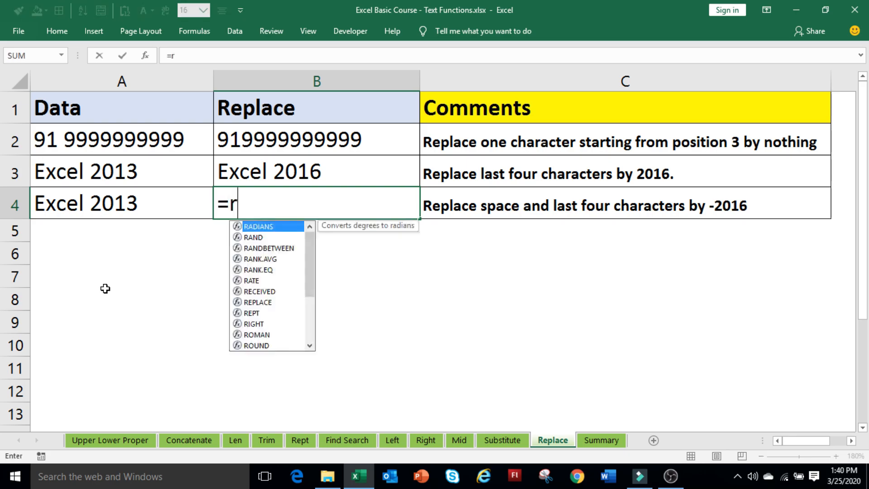
pyautogui.press('BackSpace')
pyautogui.press('BackSpace')
pyautogui.write('ace')
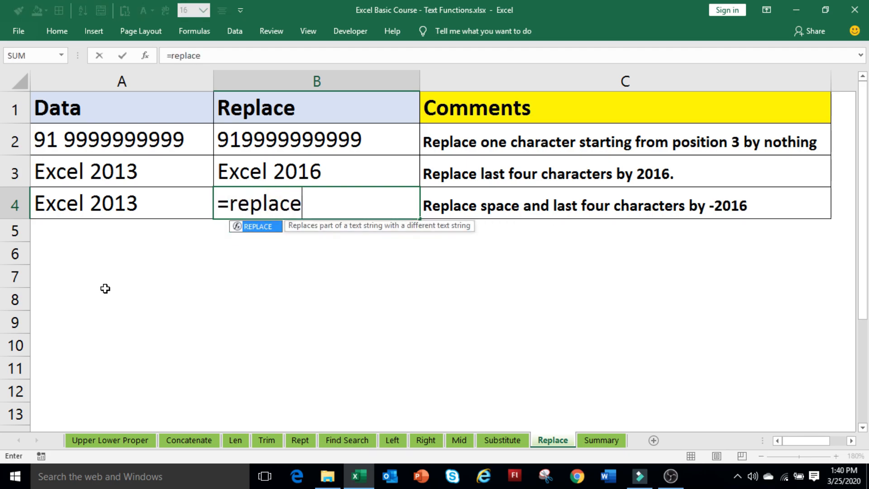
pyautogui.write('(')
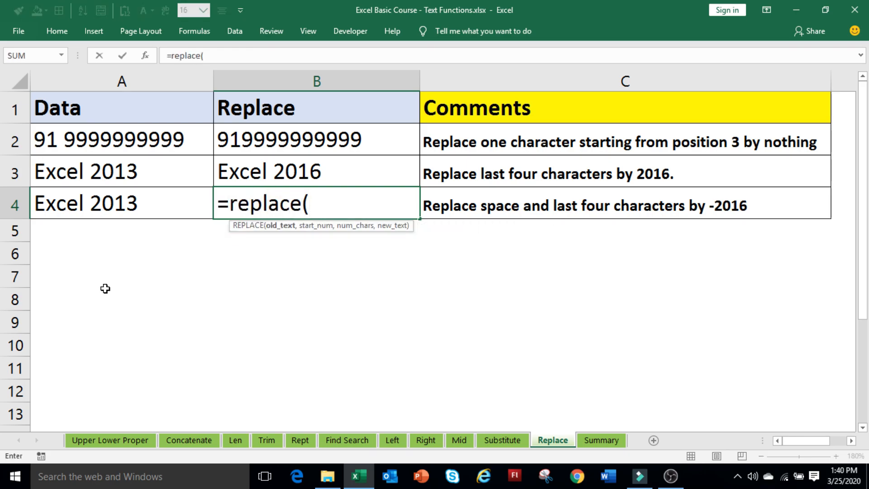
pyautogui.click(128, 219)
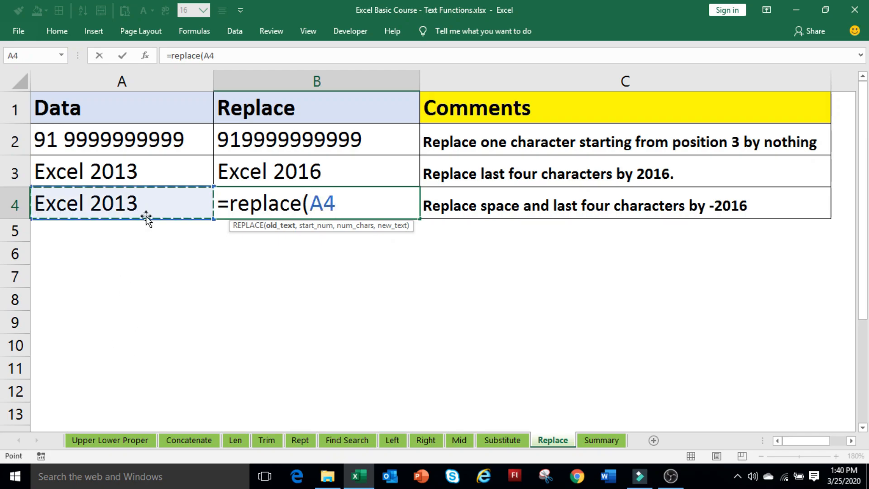
pyautogui.write(',')
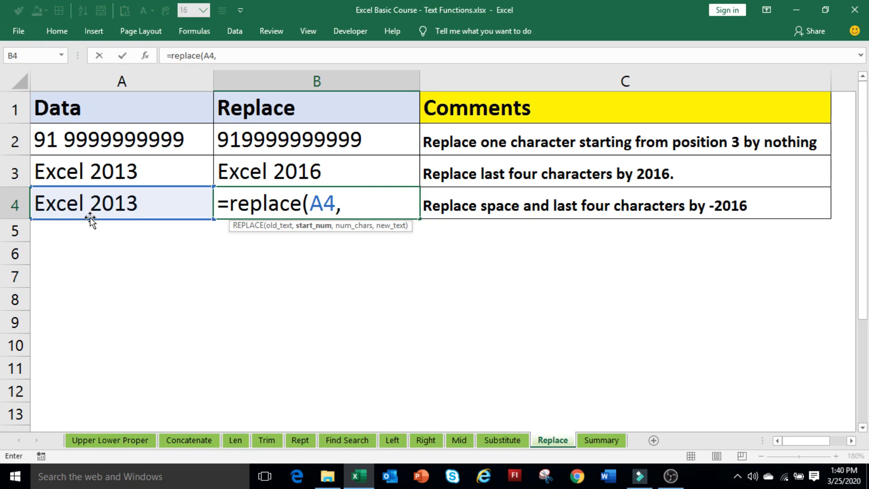
pyautogui.write('6,')
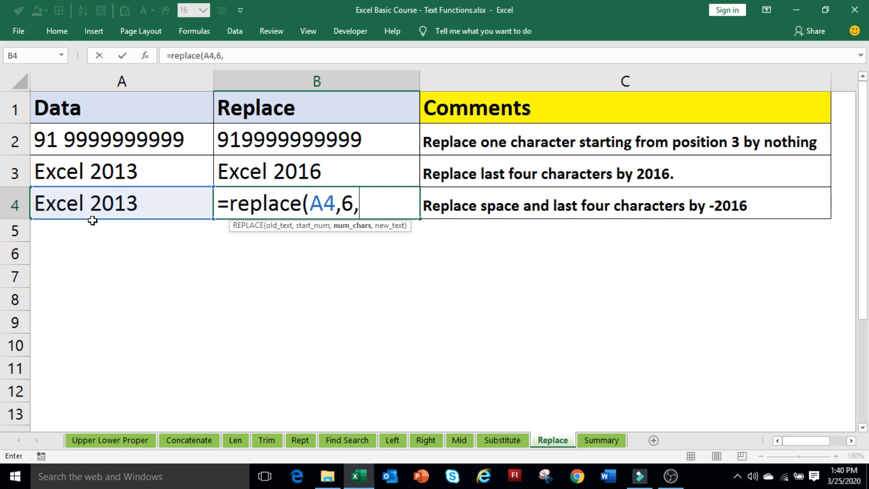
pyautogui.write('5,"-201')
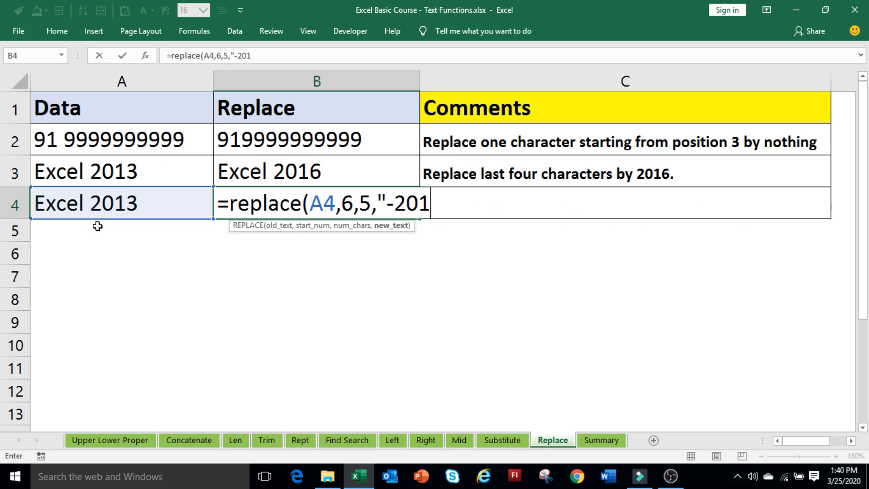
pyautogui.write('6")')
pyautogui.press('Return')
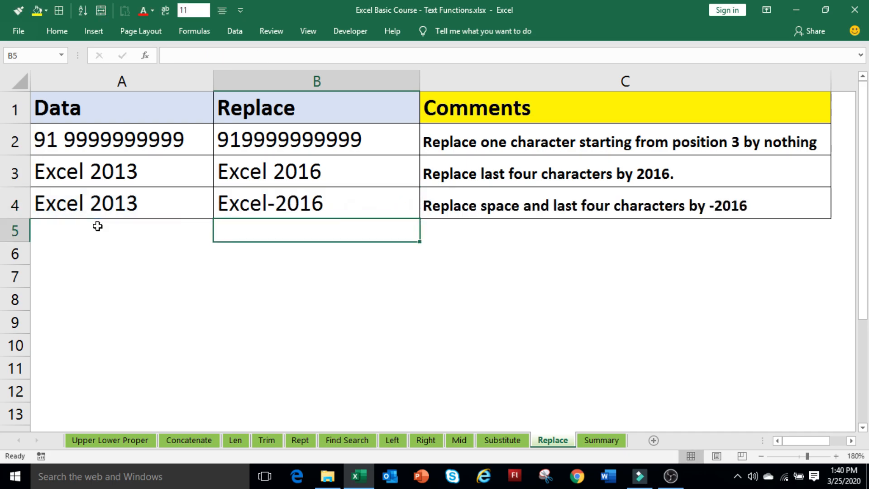